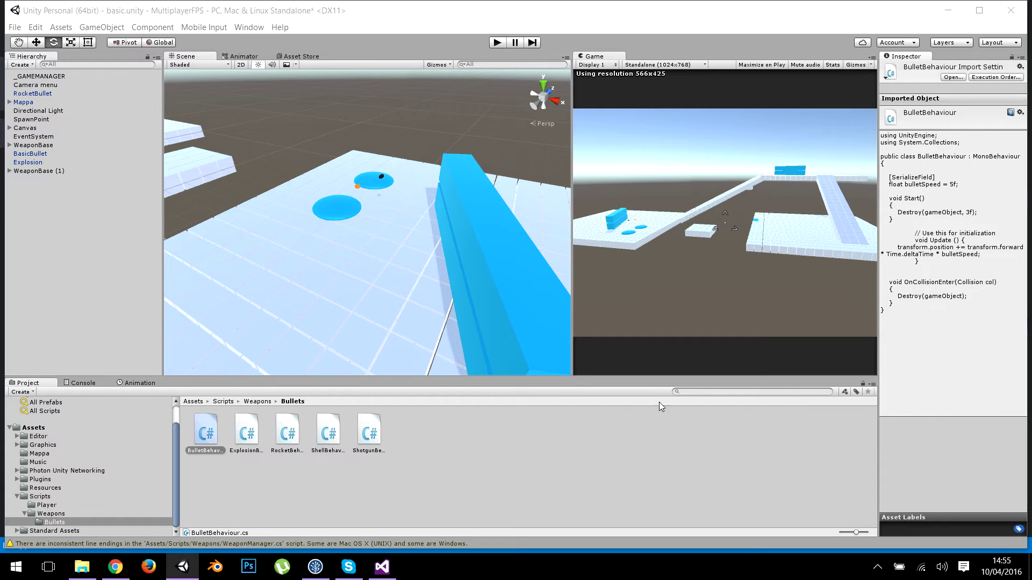
Frame the Canvas in a flat 2D Scene view with the Rect tool, expanded to show Crosshair
double_click(40, 127)
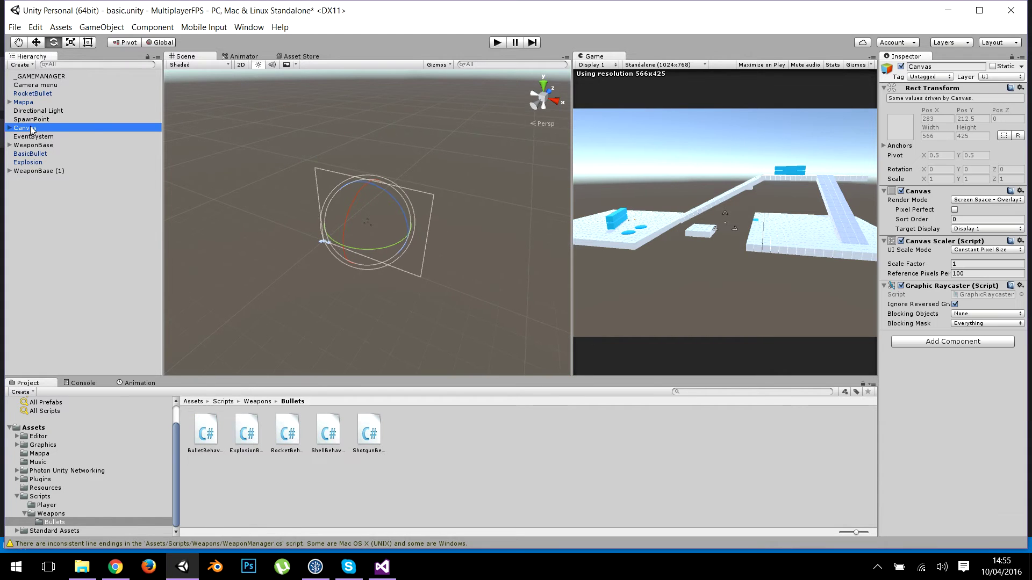
click(240, 65)
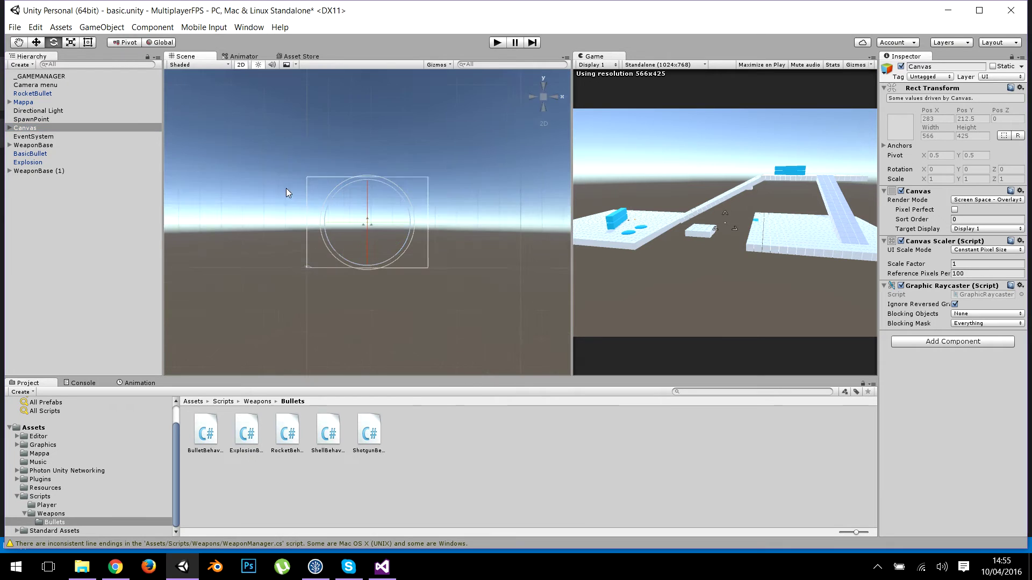
click(93, 44)
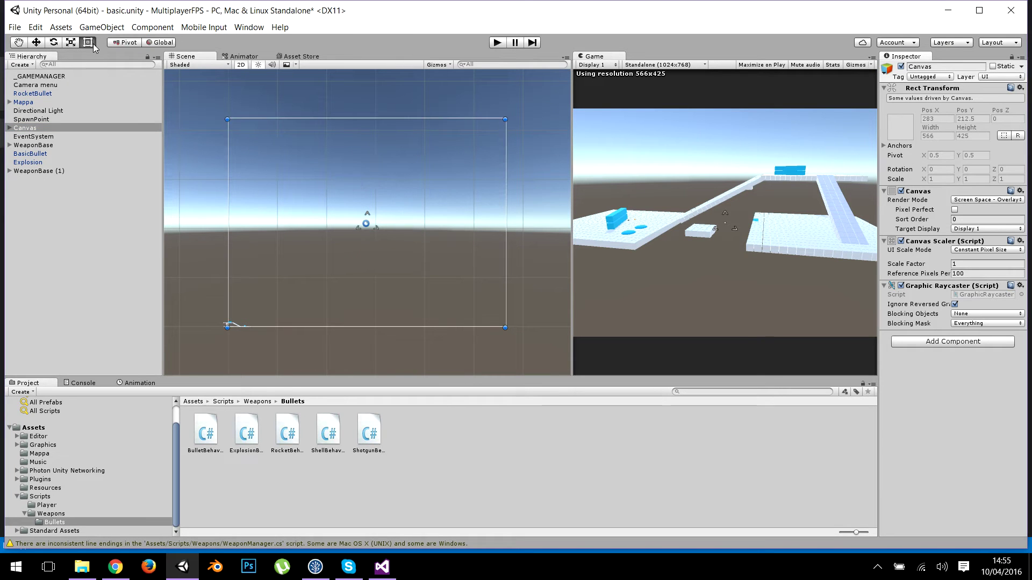
click(16, 129)
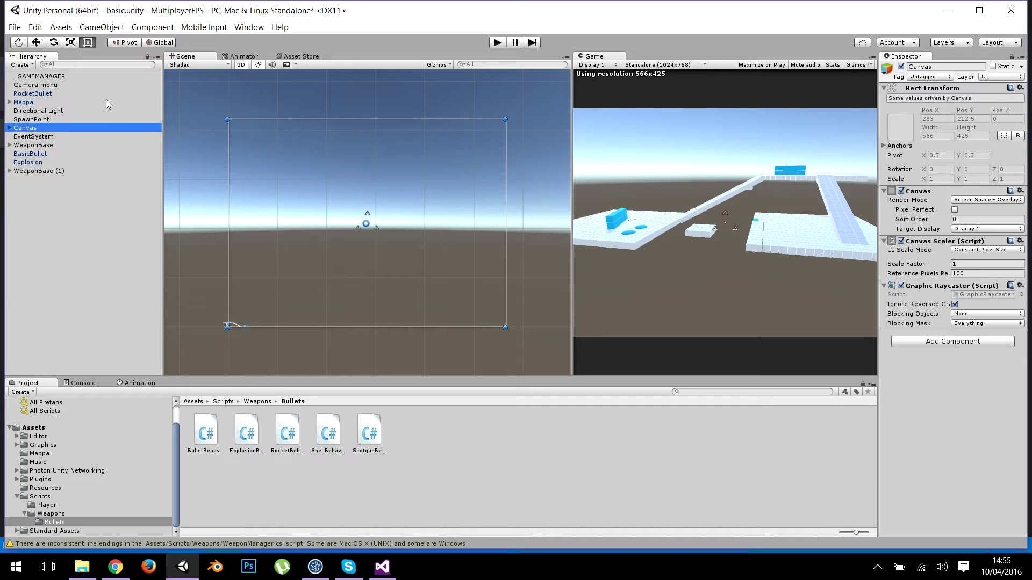
click(10, 128)
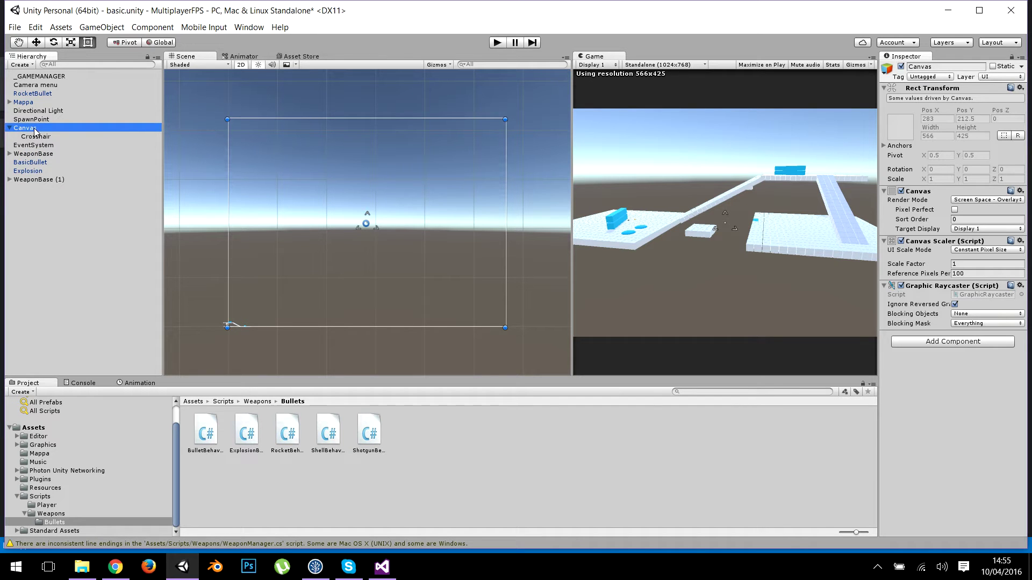
double_click(35, 131)
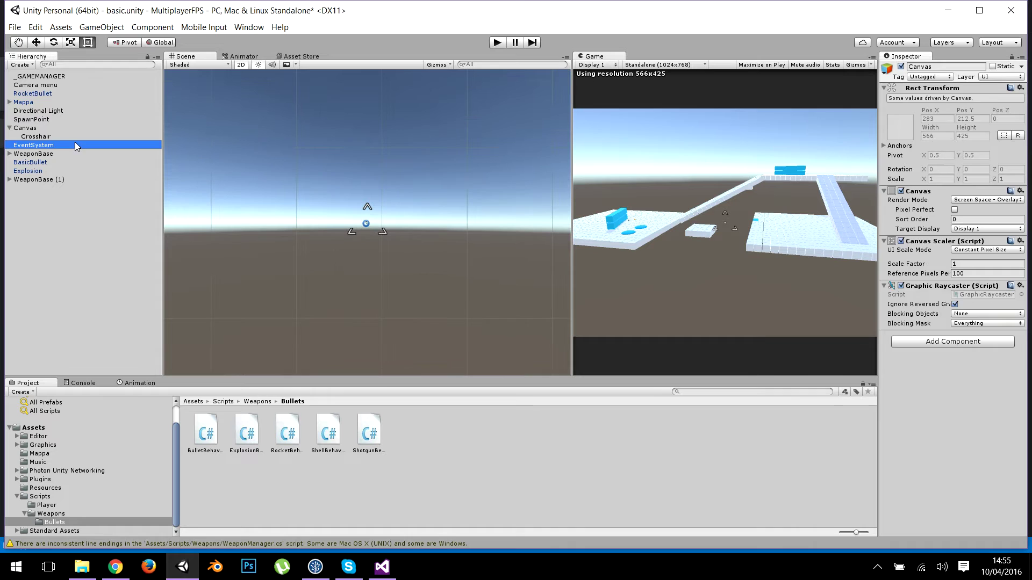
right_click(69, 126)
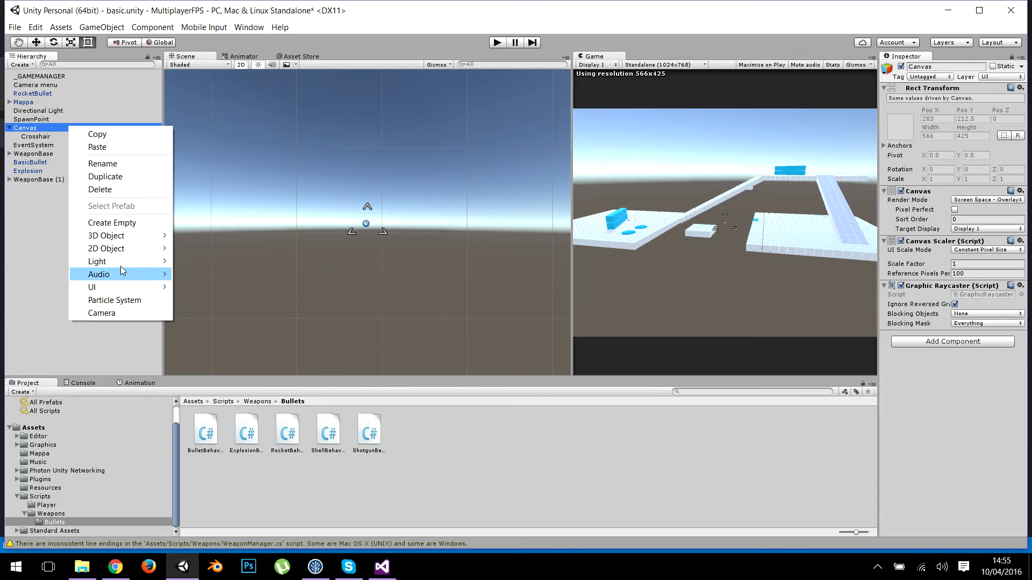
Add a UI Panel under the Canvas and name it GamePanel
mouse_move(123, 287)
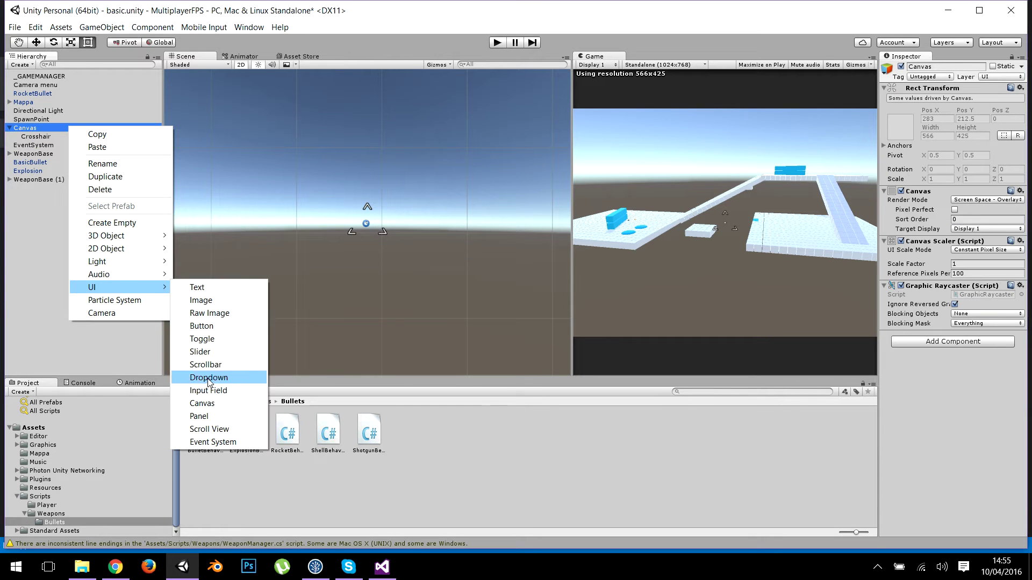
click(203, 416)
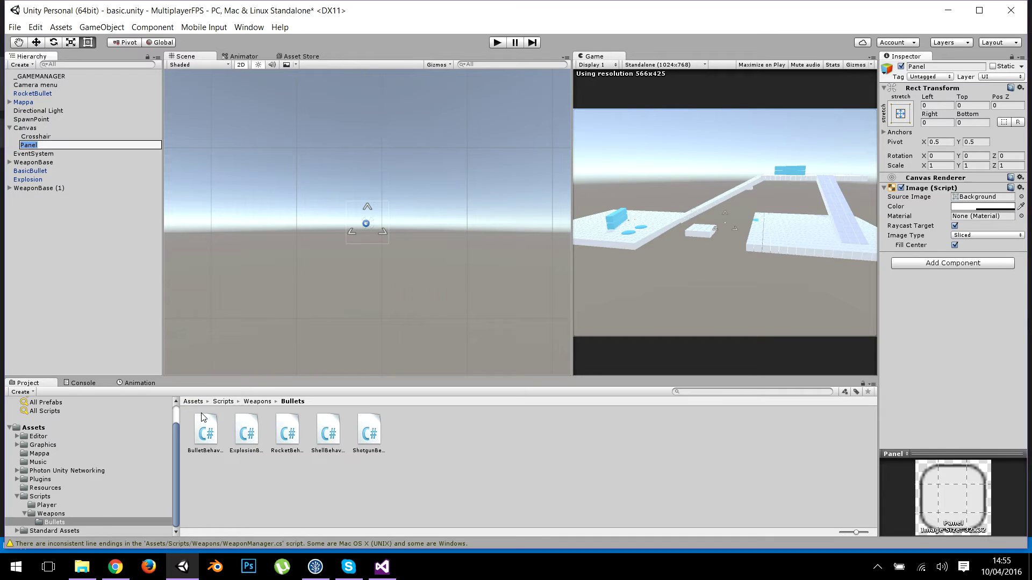
text(GAme)
key(BackSpace)
text(amePanel)
key(Return)
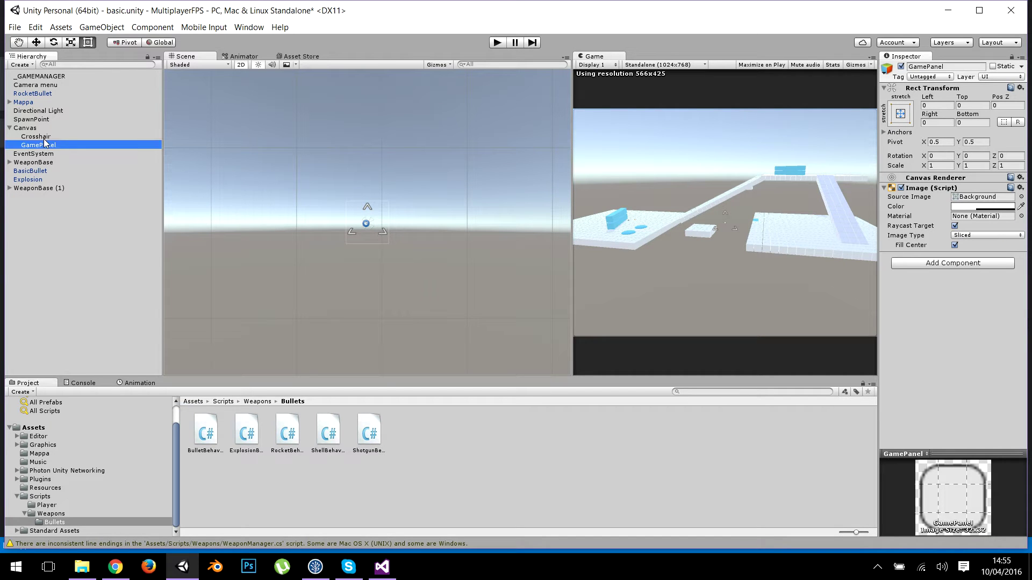
Move the Crosshair into GamePanel and set the panel's Image colour alpha to 0
drag(43, 137, 43, 144)
click(41, 139)
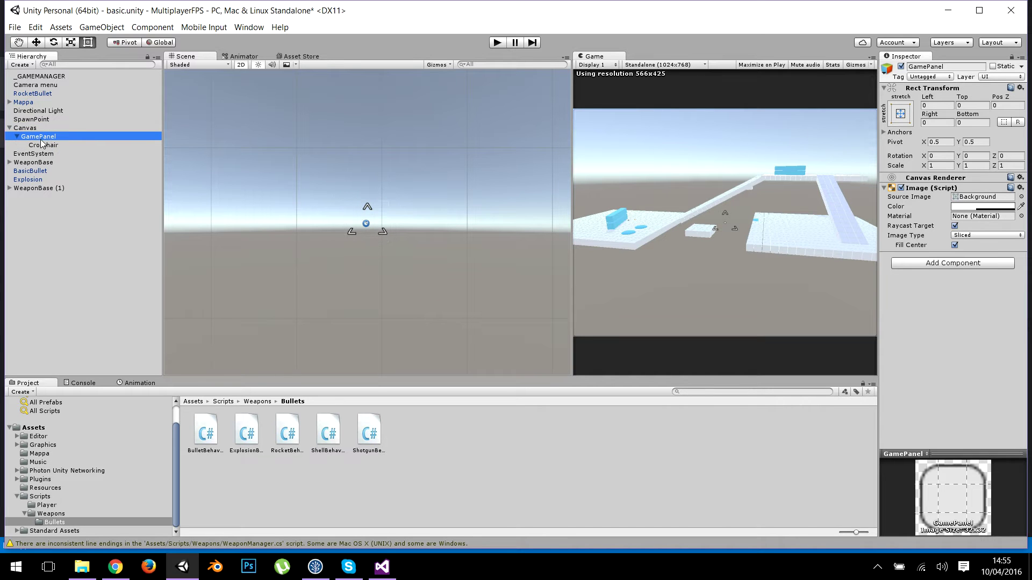
click(973, 207)
drag(647, 432, 607, 437)
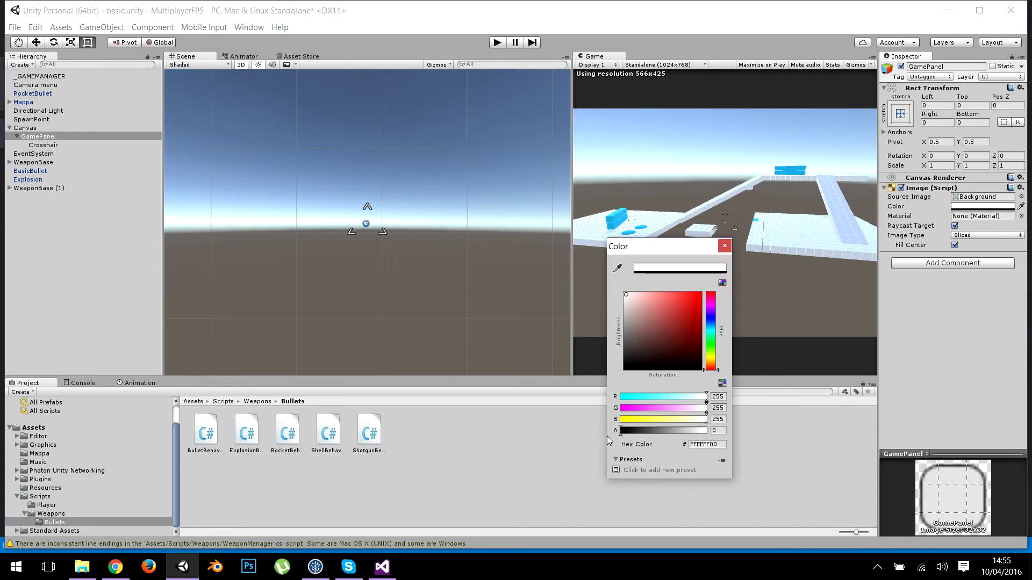
click(724, 246)
scroll(445, 208, down, 1)
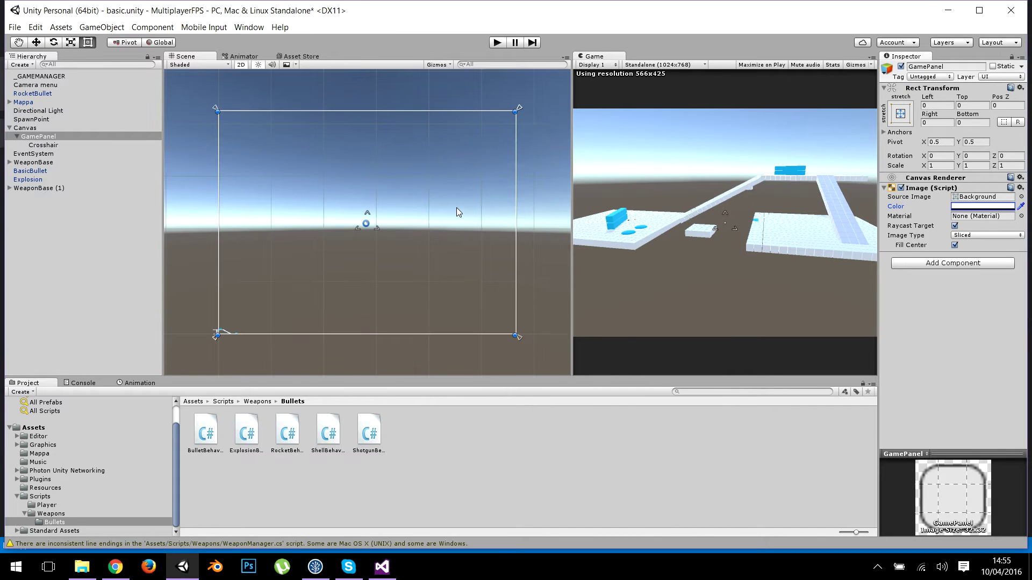
Add a Text element under GamePanel anchored to the top-right corner
right_click(38, 138)
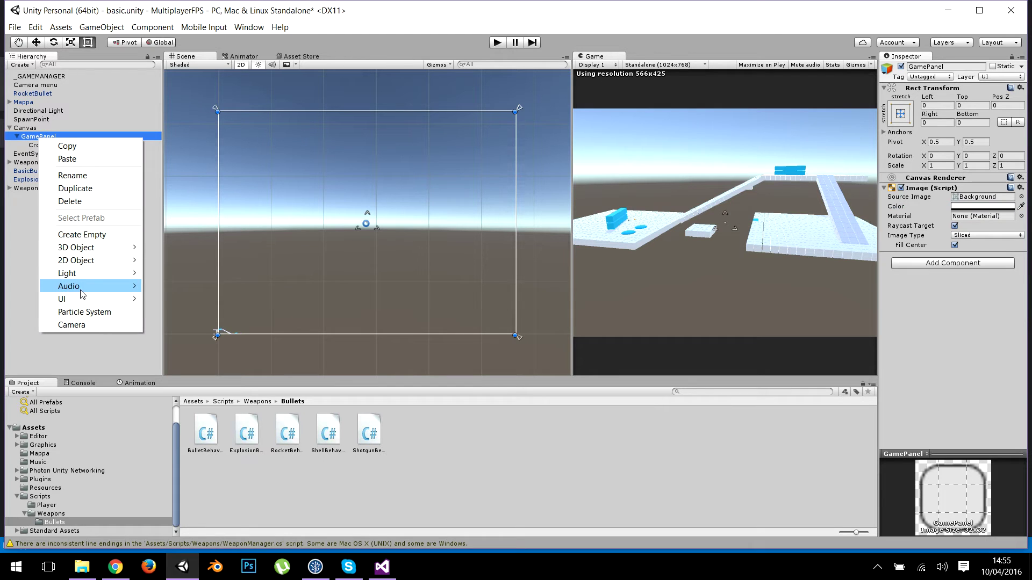
mouse_move(85, 302)
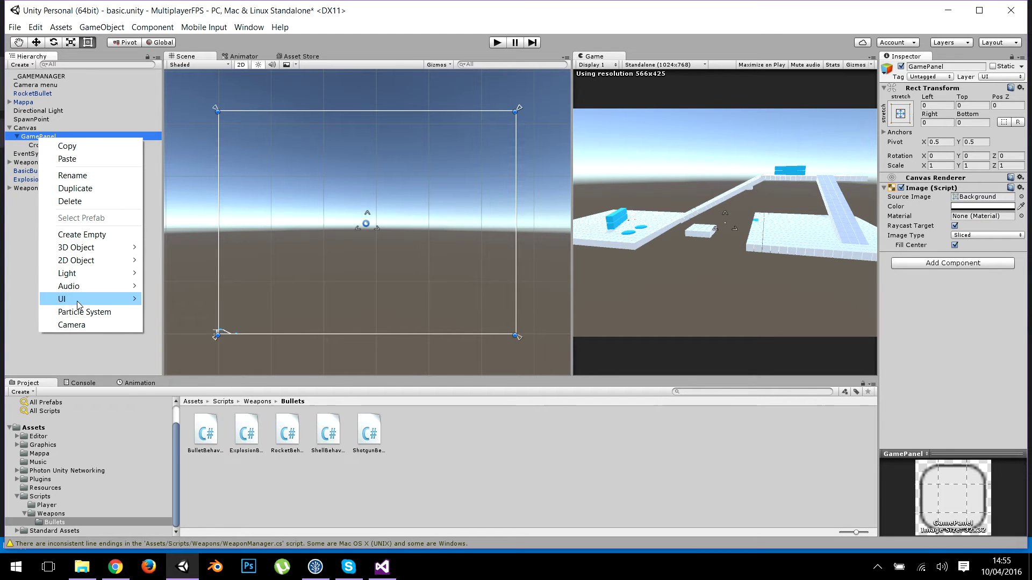
click(165, 301)
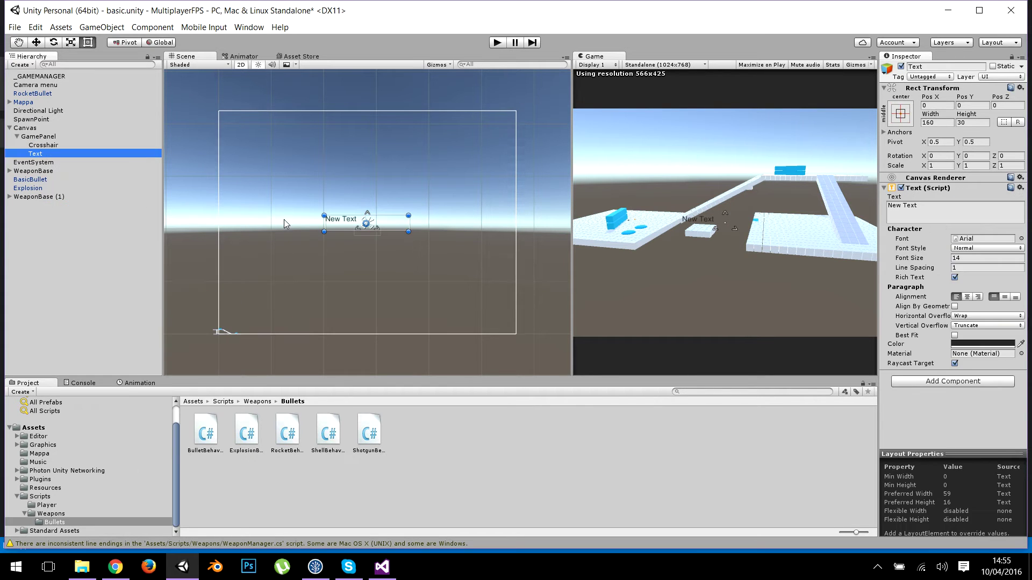
click(906, 113)
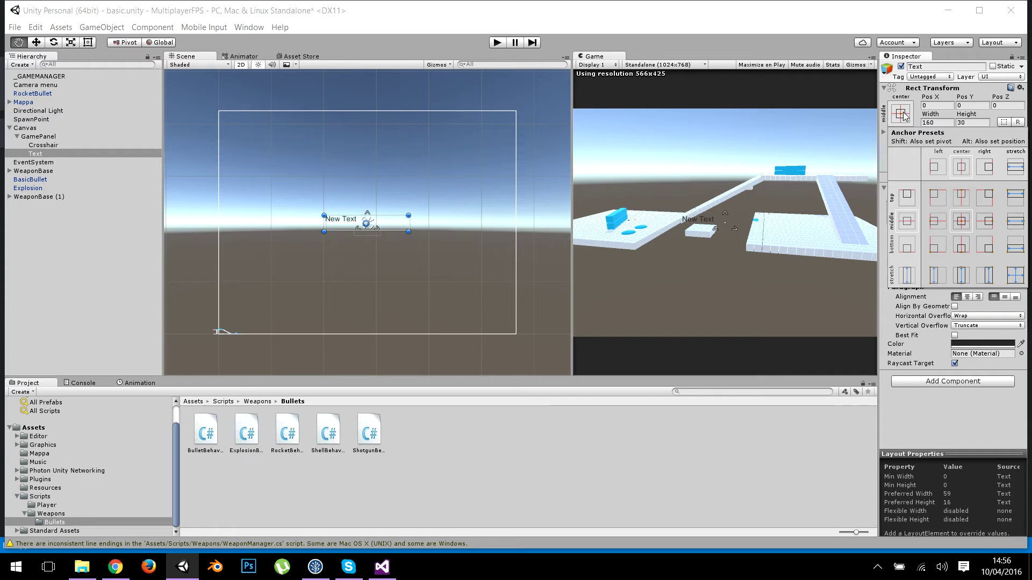
alt+click(985, 196)
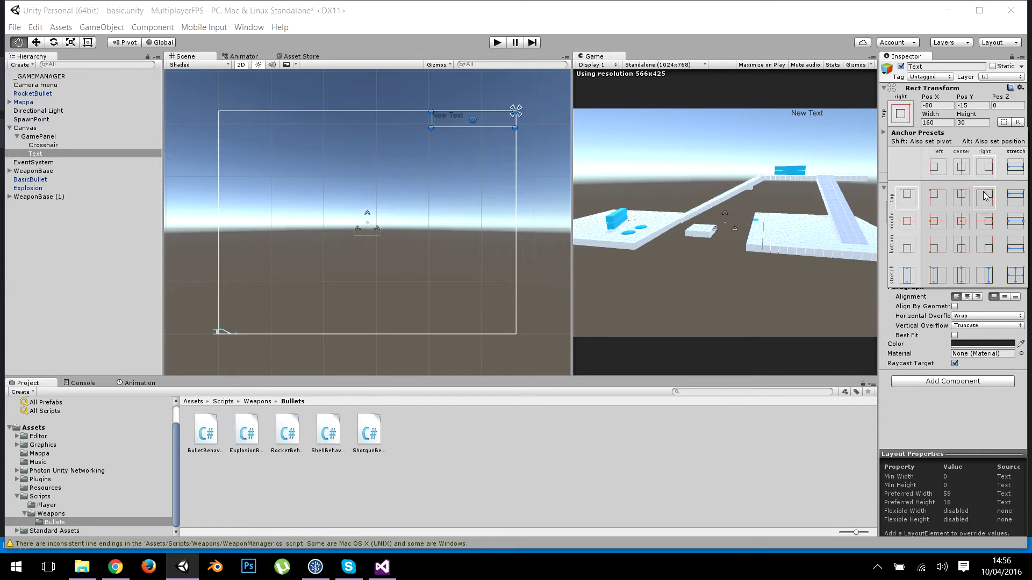
key(t)
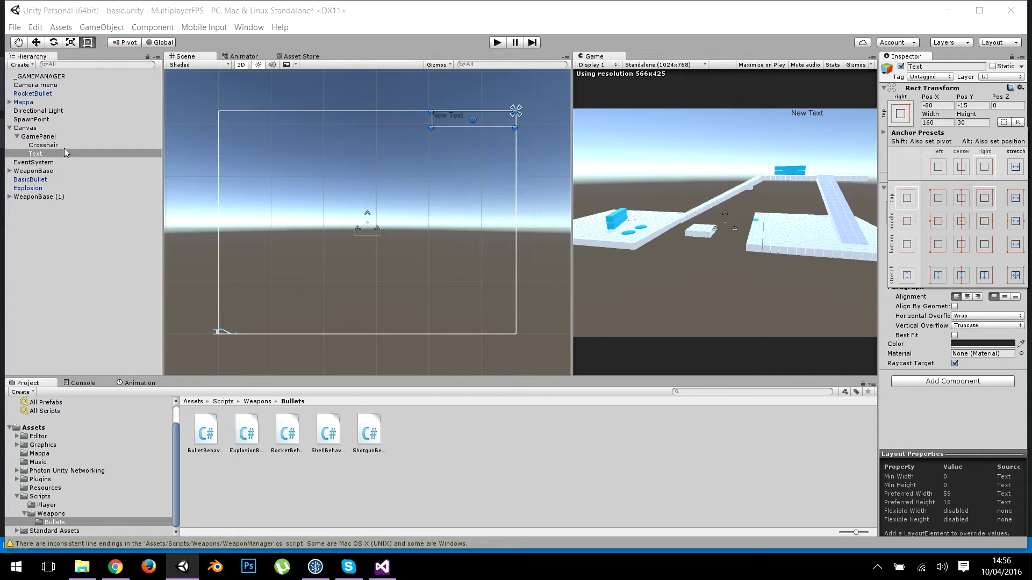
Duplicate the Text and anchor the copy, Text (1), to the top-left corner
right_click(63, 152)
click(86, 202)
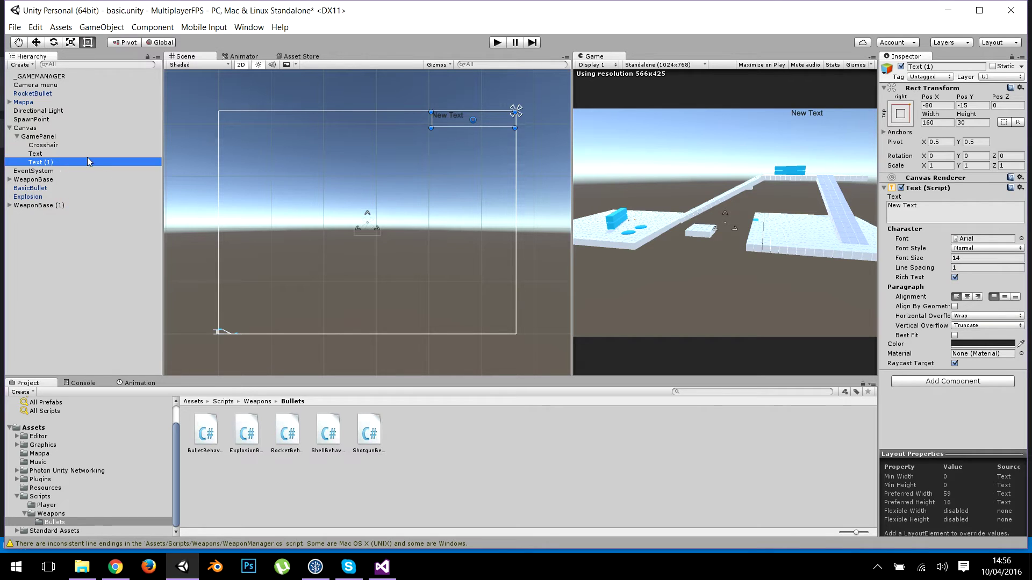
click(900, 114)
alt+click(938, 196)
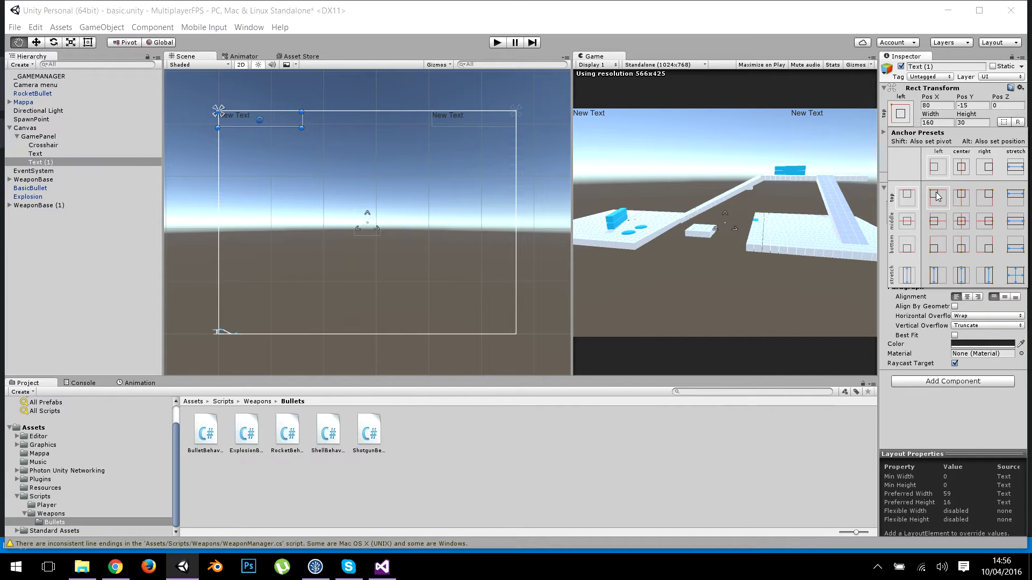
Stretch both text boxes down to 64 units tall
click(249, 126)
drag(249, 128, 248, 146)
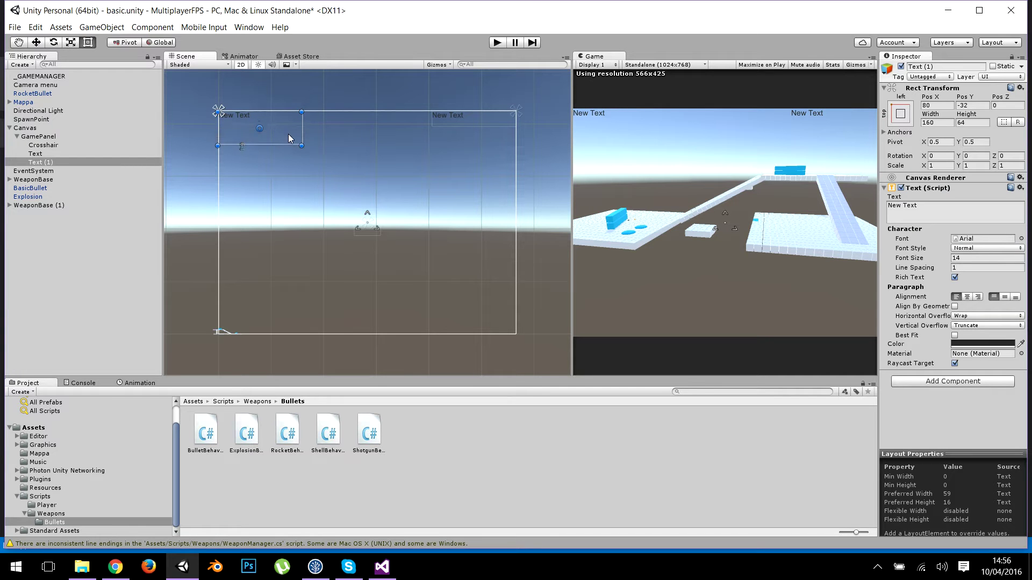
click(468, 128)
drag(471, 126, 470, 145)
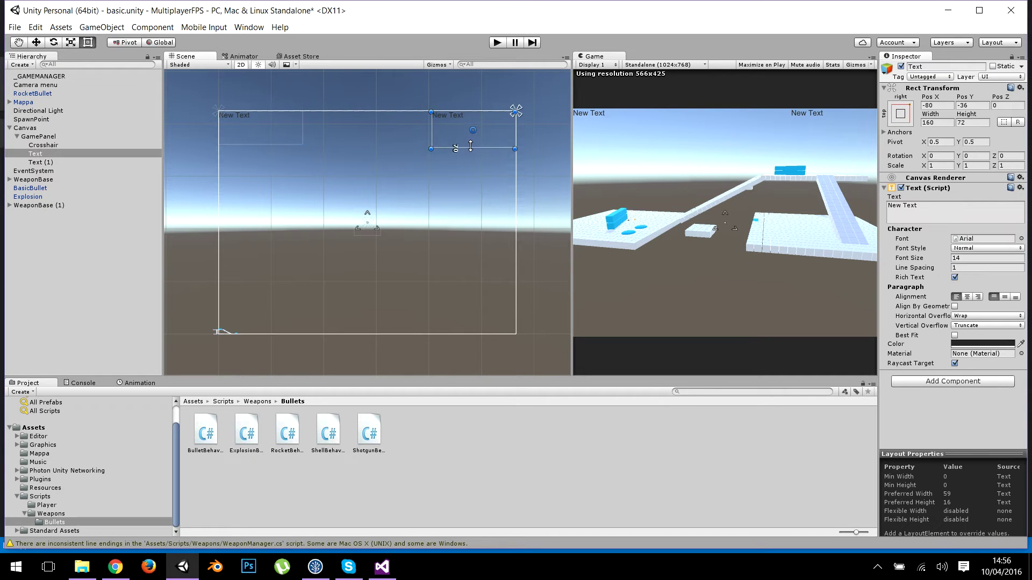
click(1021, 238)
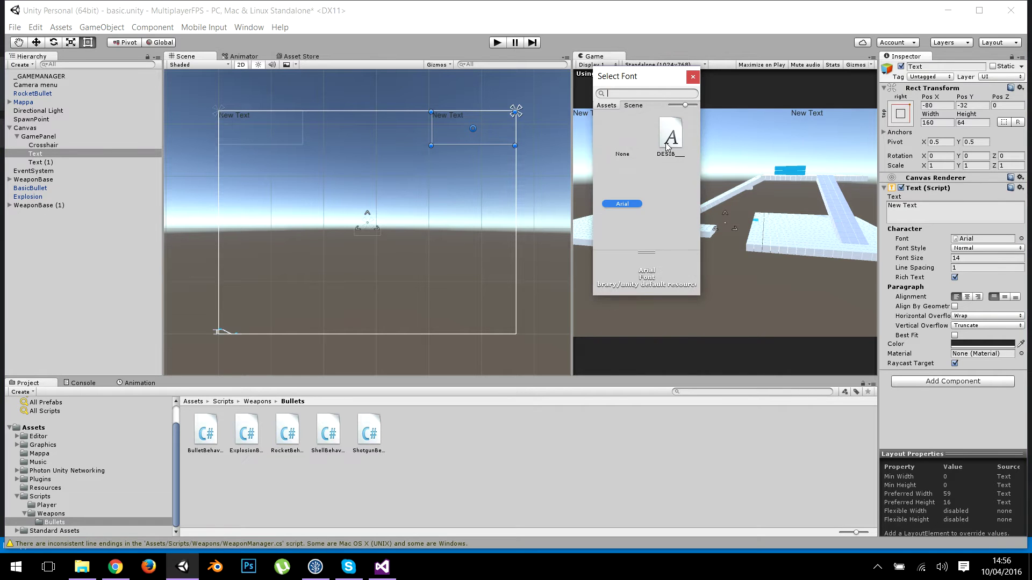
Set the font of both text labels to DESIB
click(677, 143)
click(693, 76)
click(240, 124)
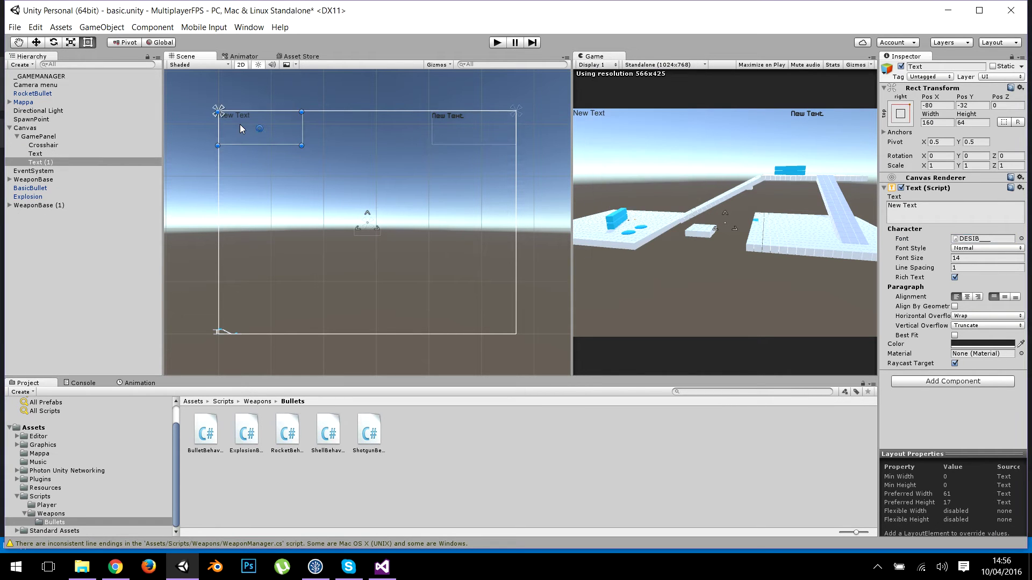
click(1022, 239)
double_click(674, 145)
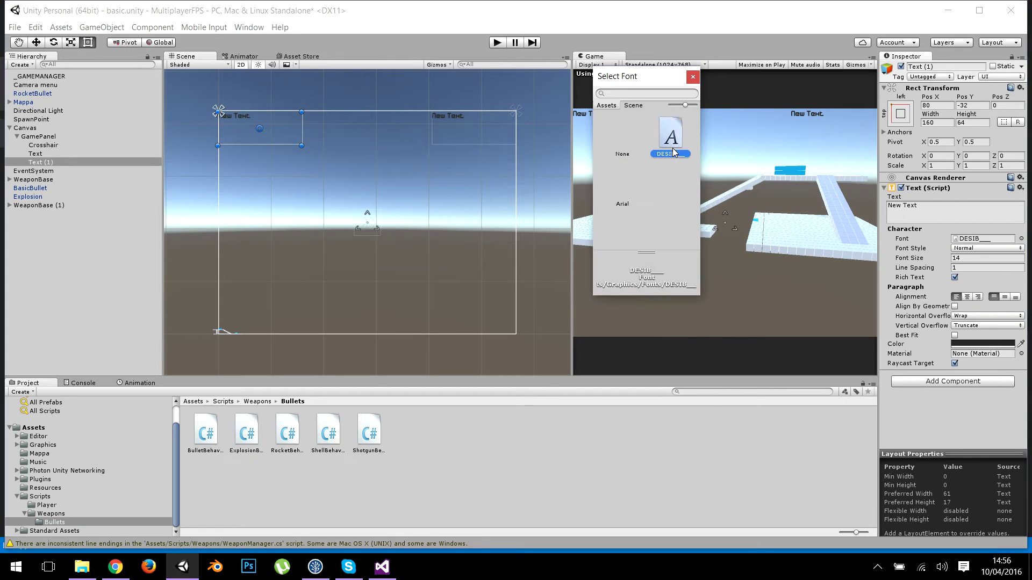
Right-align the right-hand label's text and nudge both labels into position
click(459, 124)
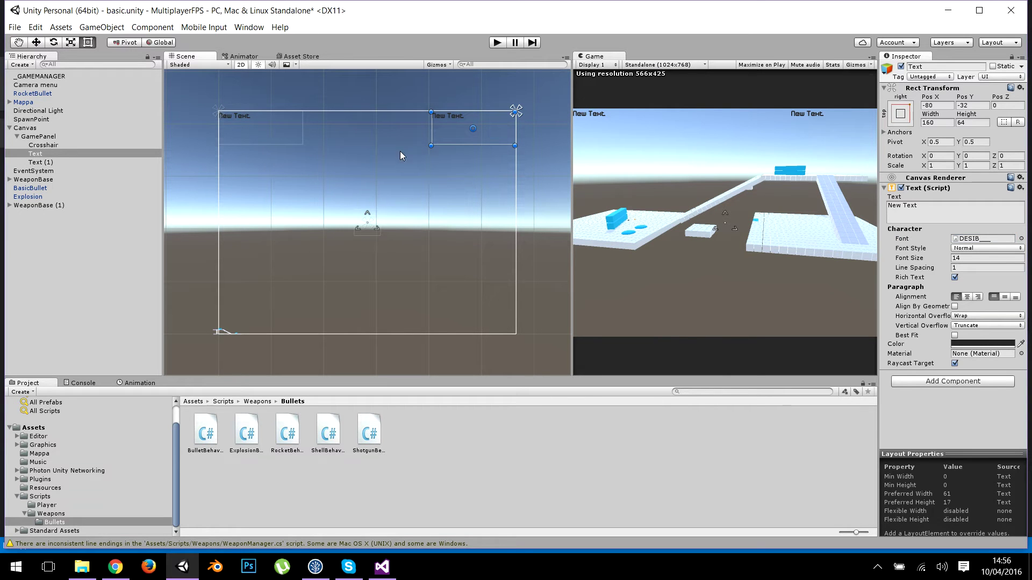
click(969, 297)
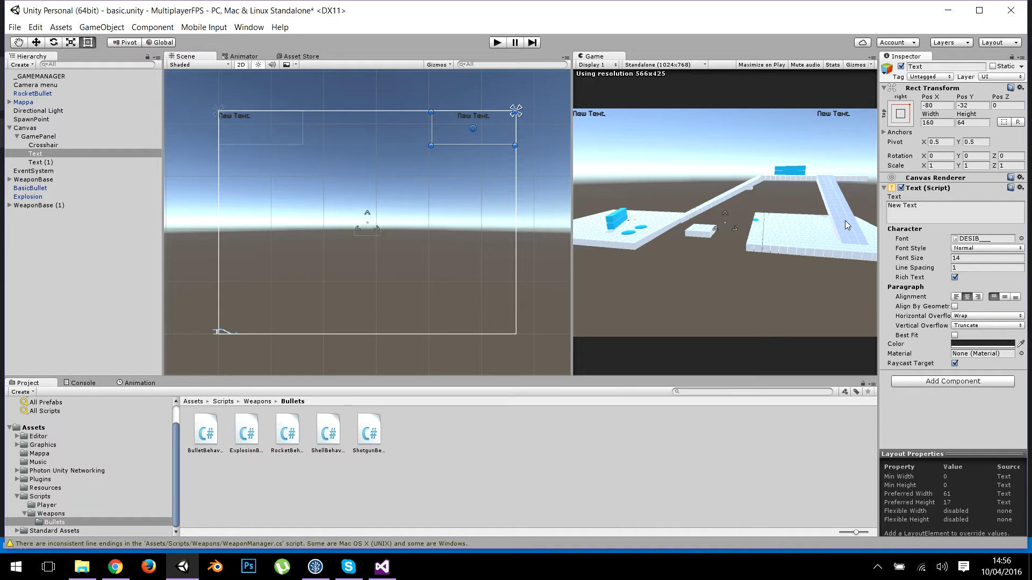
click(977, 297)
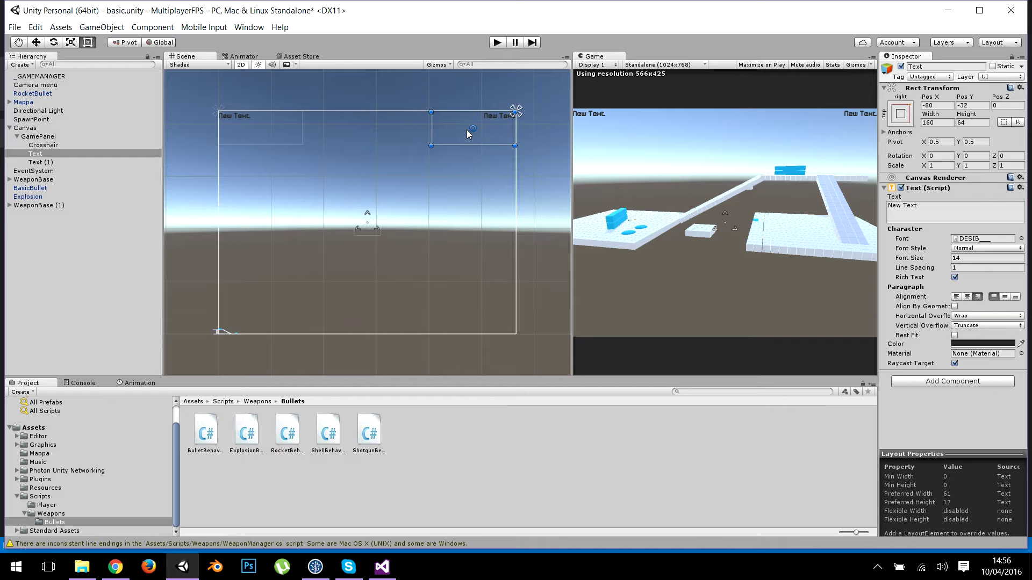
click(270, 129)
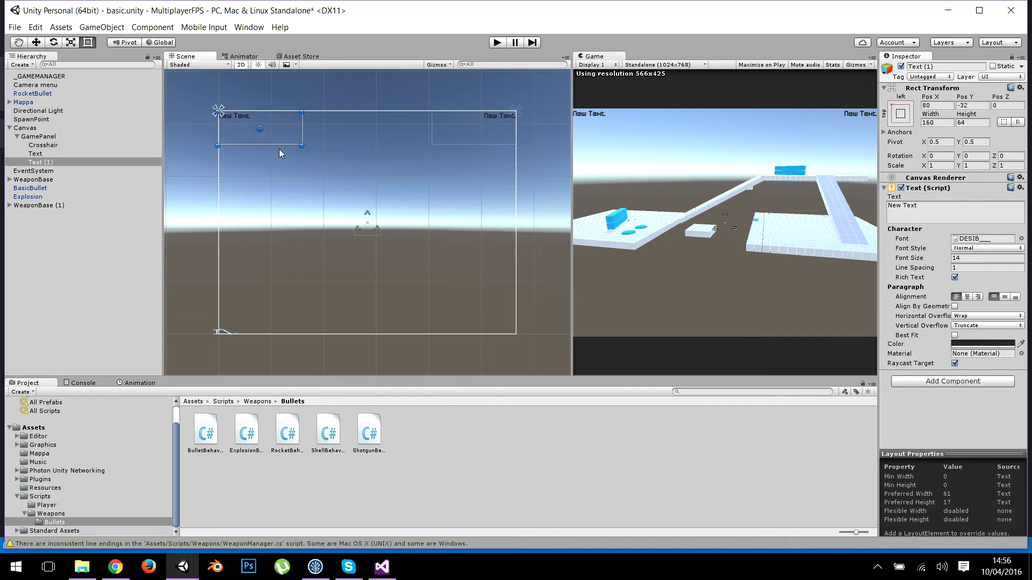
drag(277, 131, 282, 131)
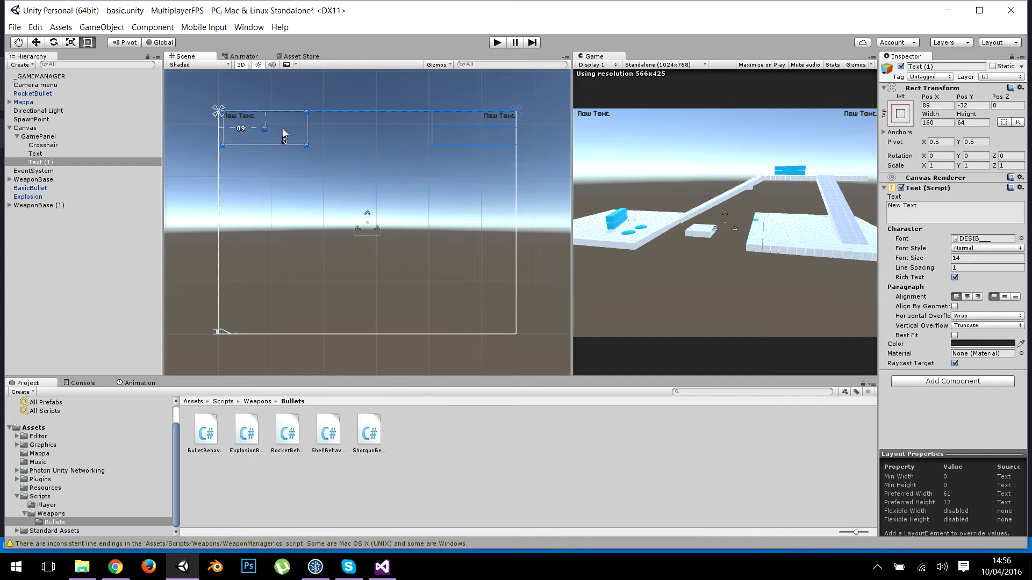
click(490, 130)
drag(486, 131, 482, 136)
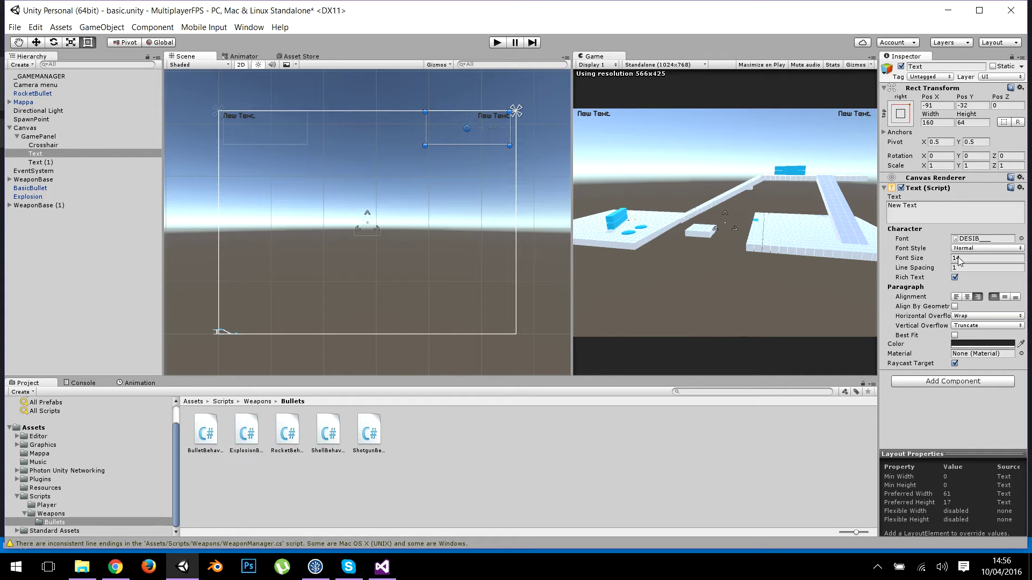
Enlarge the right label's font and set the left label's font size to 33
drag(950, 260, 961, 259)
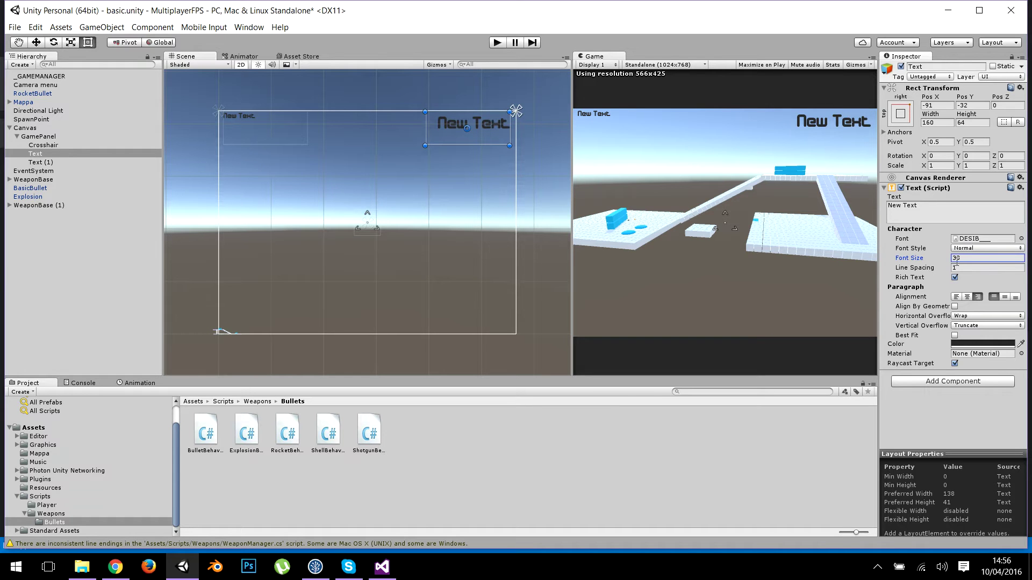
click(241, 132)
click(974, 259)
text(33)
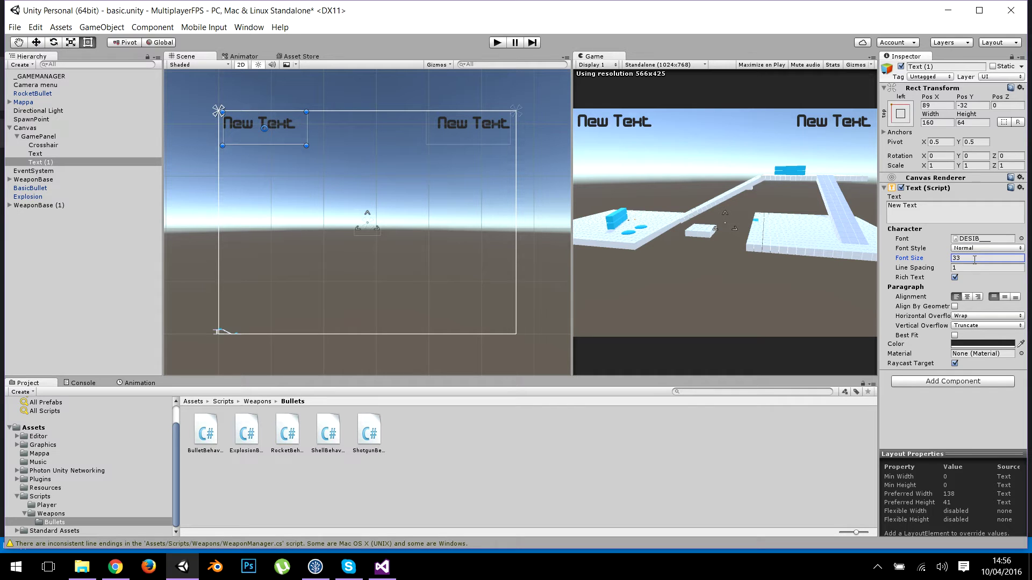
Finish the font size edit and rearrange the Scene and Game view widths
click(558, 194)
drag(558, 194, 3, 188)
drag(156, 197, 3, 205)
drag(261, 197, 606, 196)
Set the left label's text to 100 and the right label's text to 15
click(955, 209)
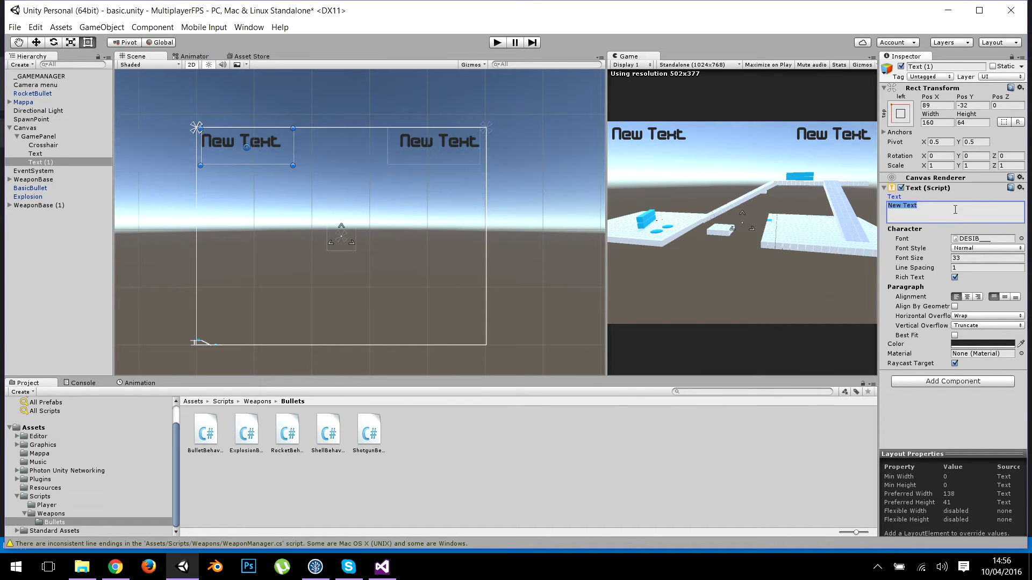
text(100)
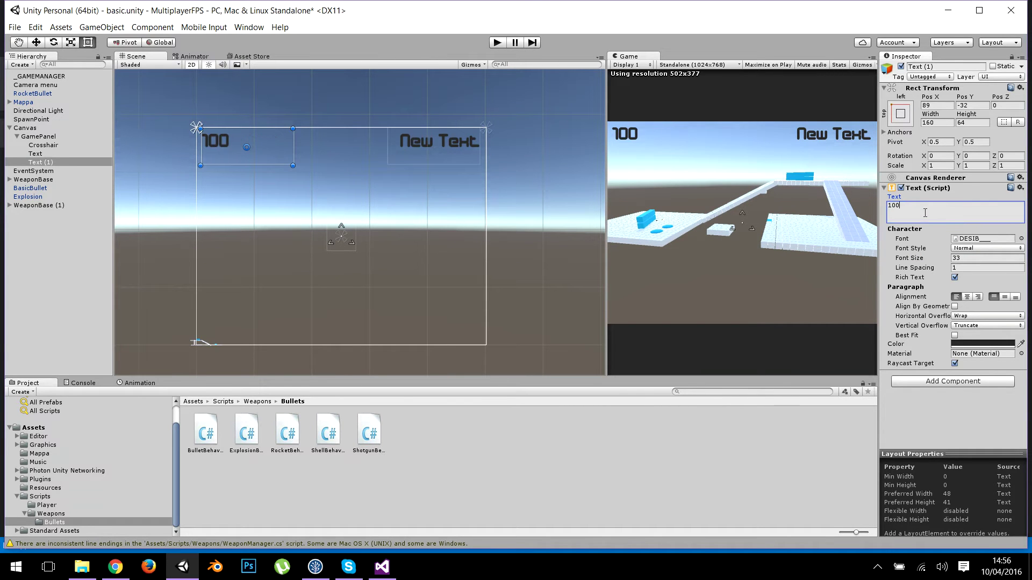
click(411, 132)
click(934, 206)
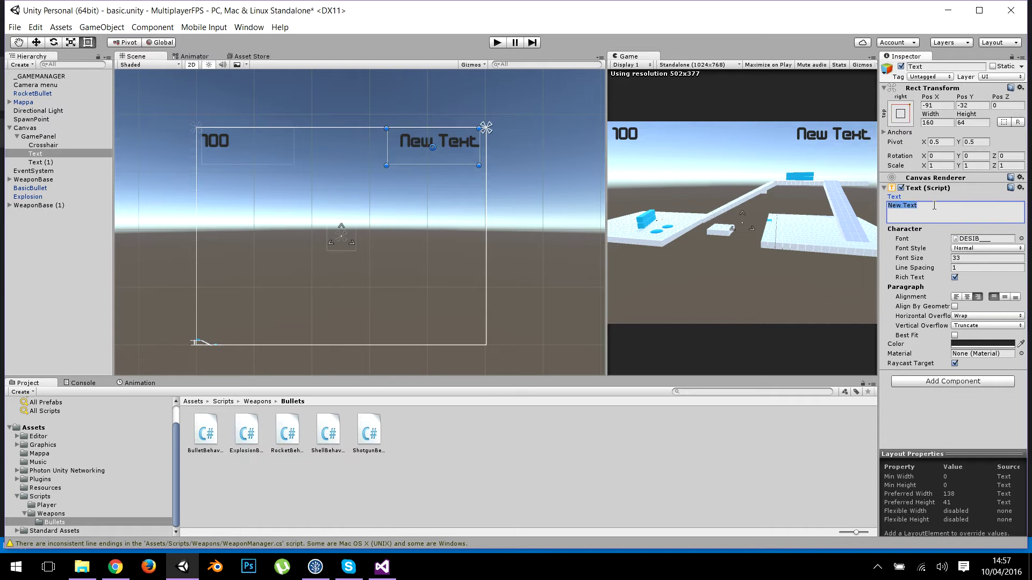
text(15)
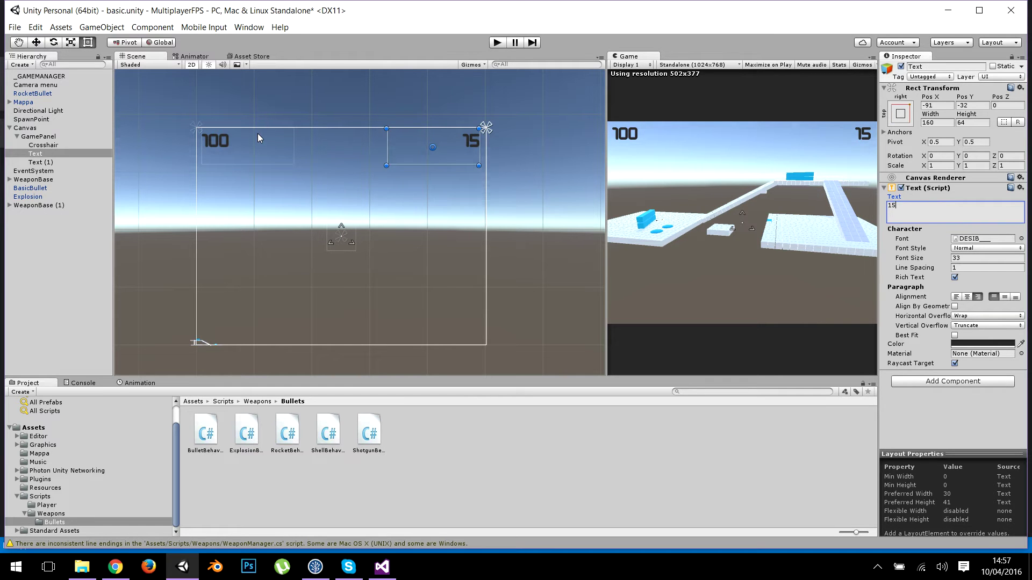
Colour the 100 label red and add an Outline component to it
click(266, 131)
click(962, 344)
click(700, 312)
drag(706, 317, 707, 306)
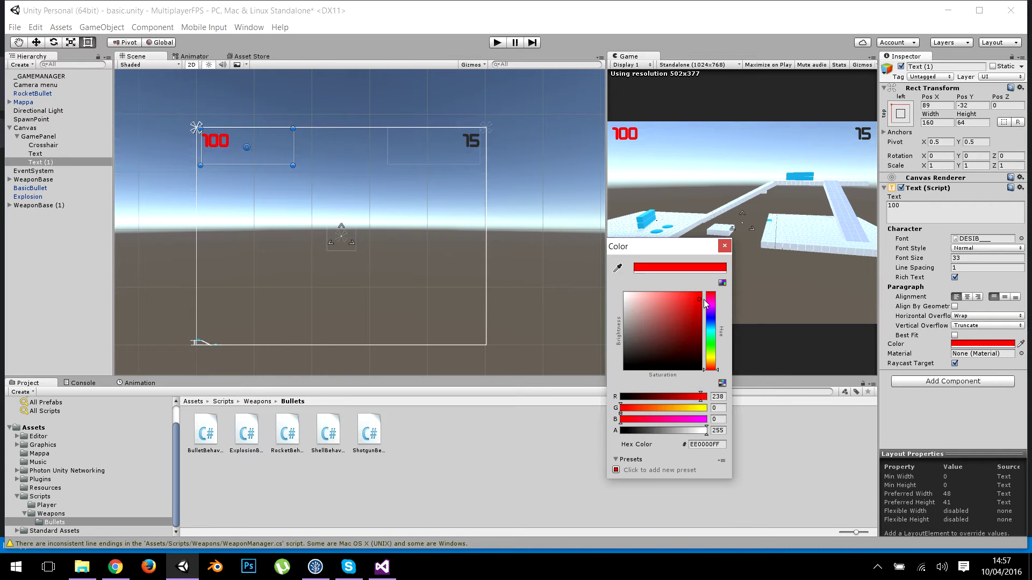
click(725, 246)
click(944, 381)
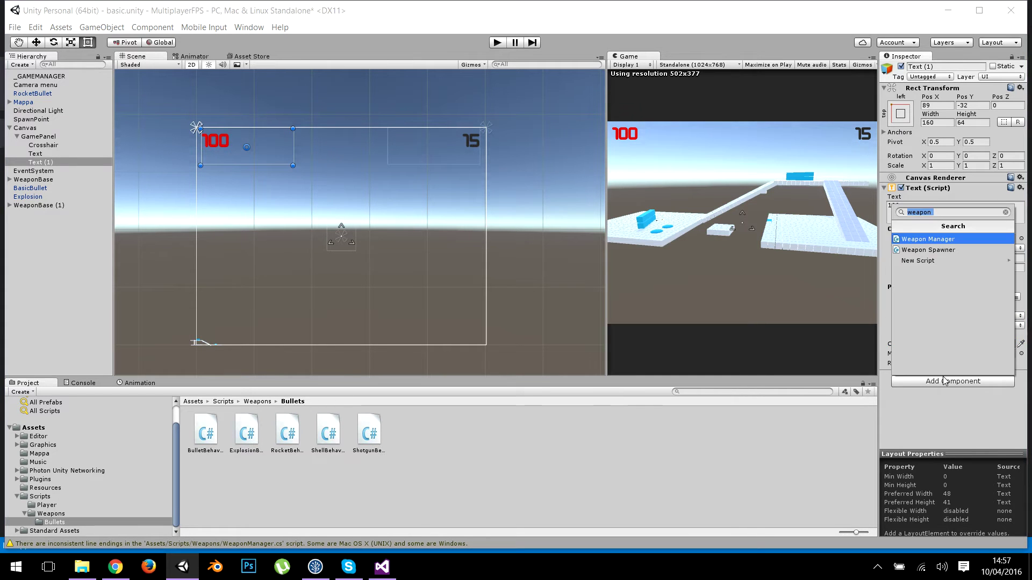
text(outline)
key(Return)
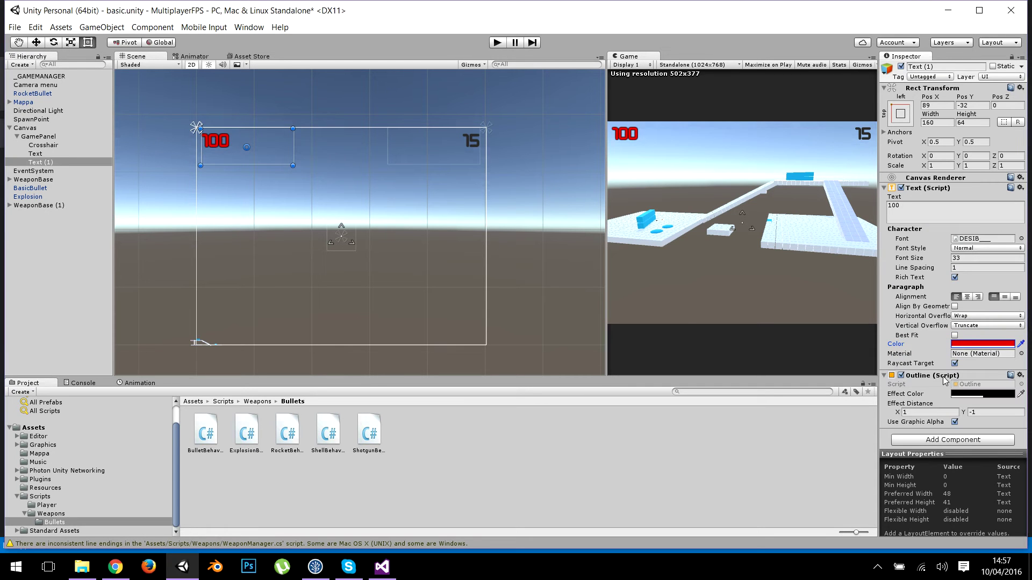
Colour the 15 label green and add an Outline component to it
click(461, 161)
click(974, 343)
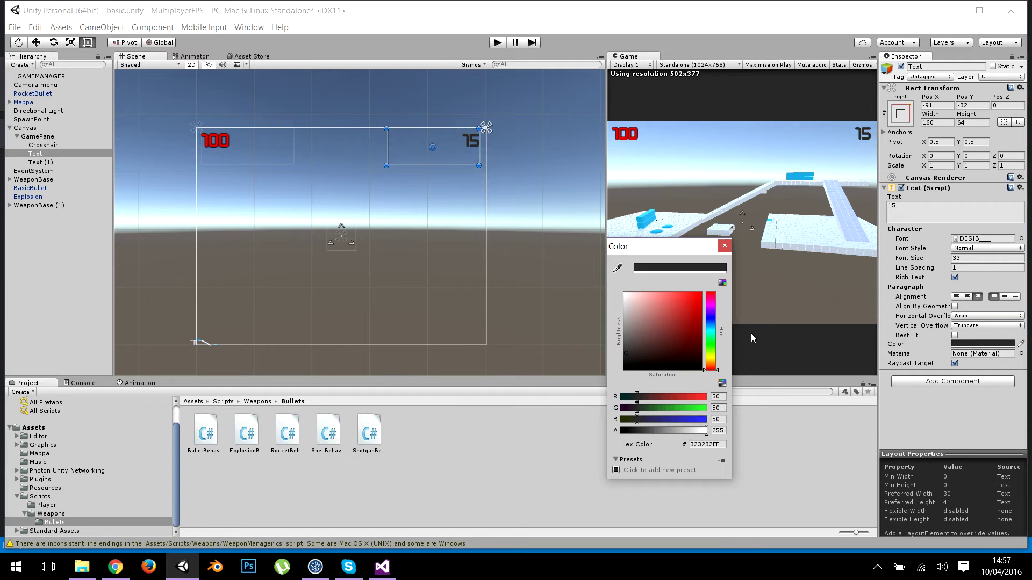
click(711, 340)
mouse_move(683, 333)
mouse_down()
mouse_move(699, 317)
mouse_move(711, 342)
mouse_move(699, 306)
mouse_up()
click(712, 345)
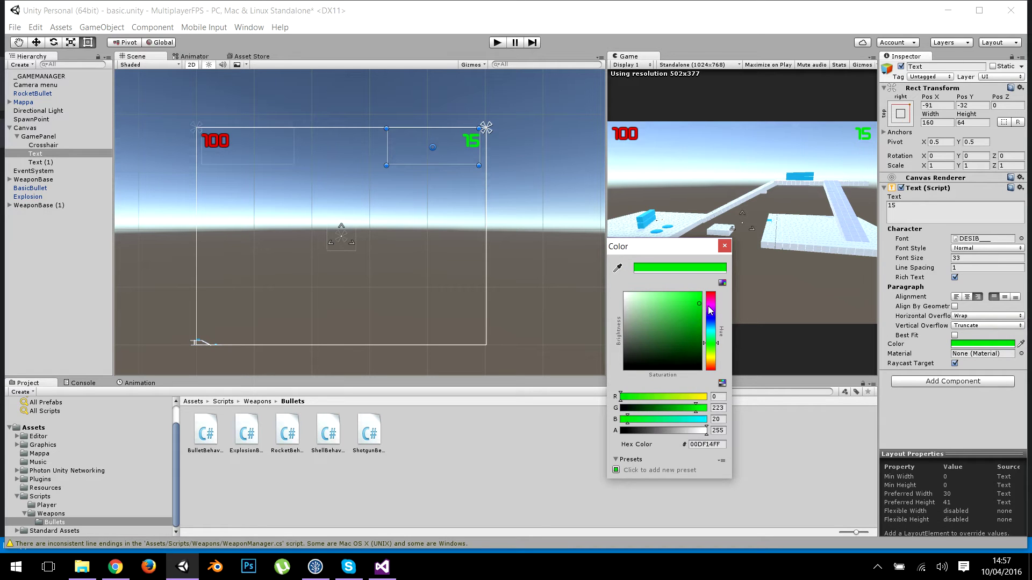
click(725, 247)
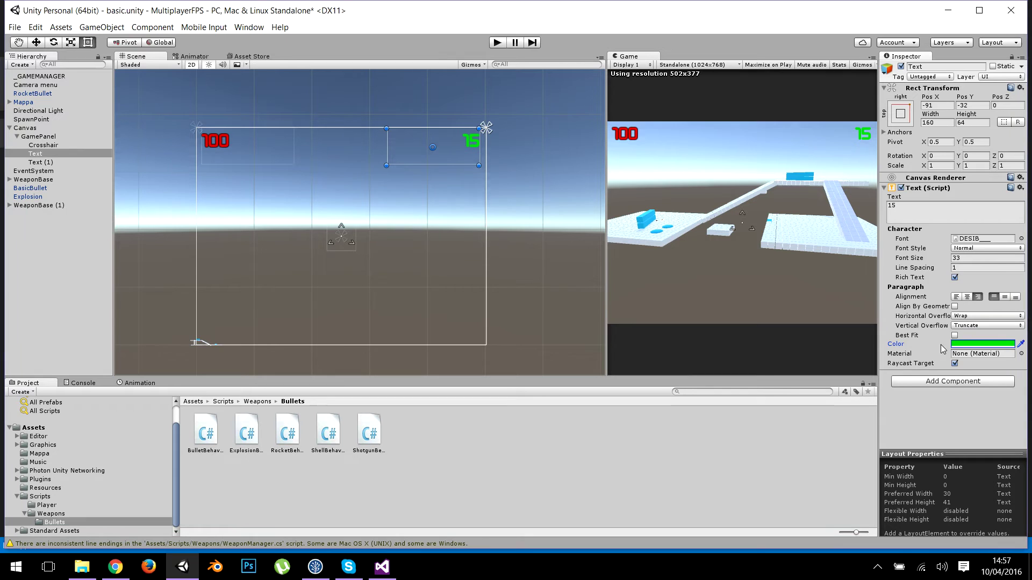
click(951, 379)
text(outline)
key(Return)
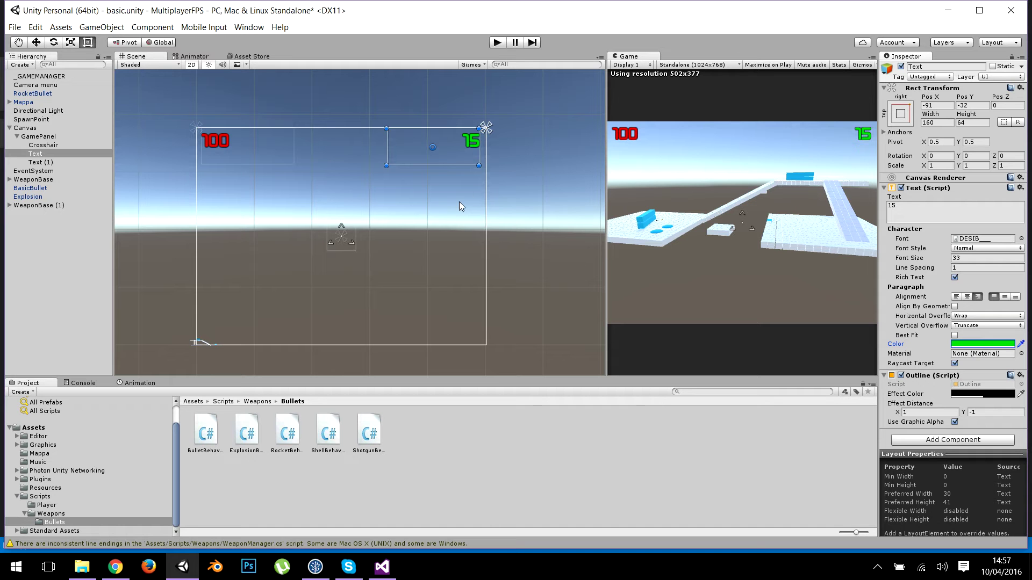
click(38, 153)
Rename Text to AmmoText and Text (1) to HealthText in the Hierarchy
text(AmmoText)
key(Return)
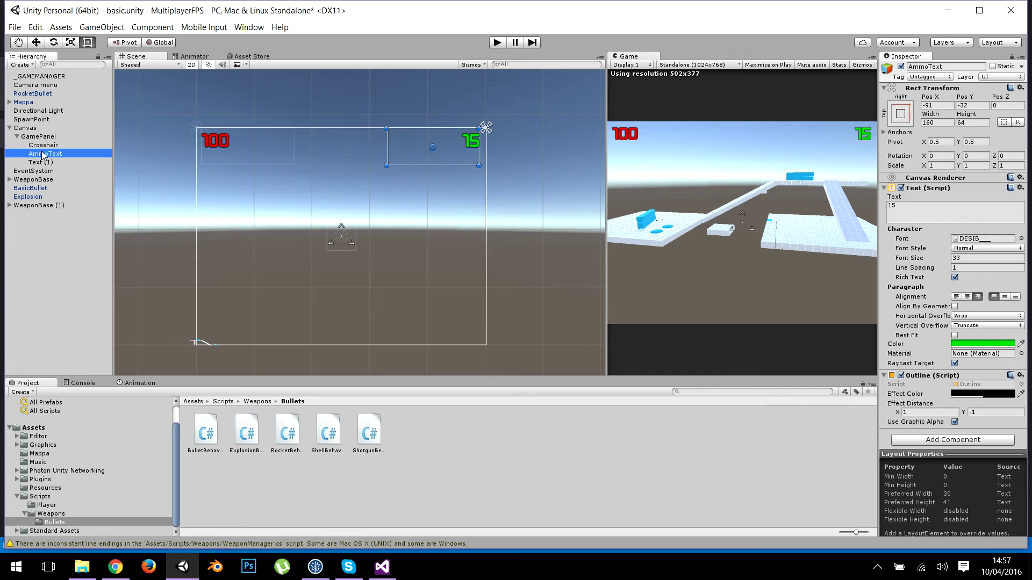
click(98, 163)
click(98, 163)
text(H)
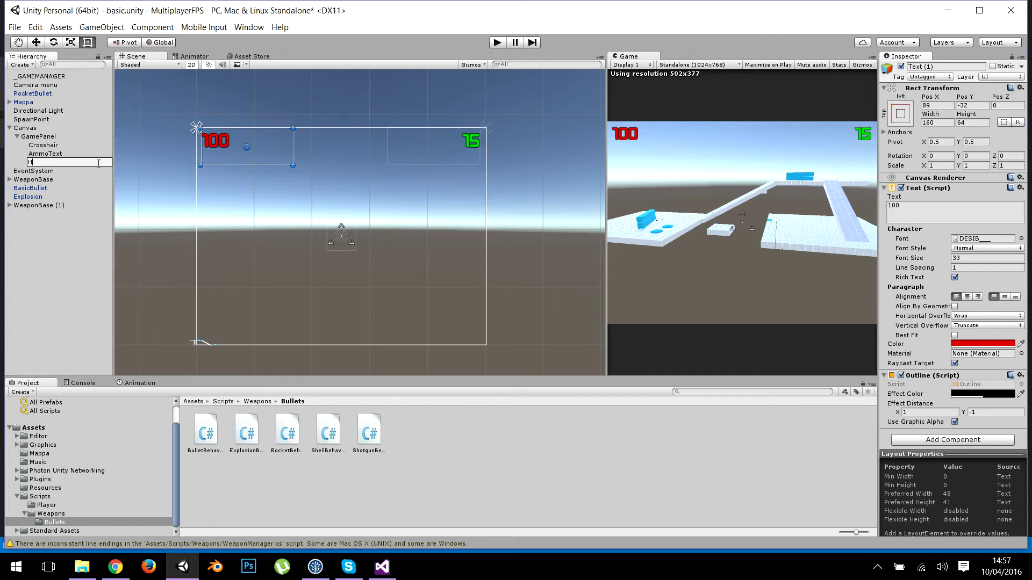
text(ealthText)
key(Return)
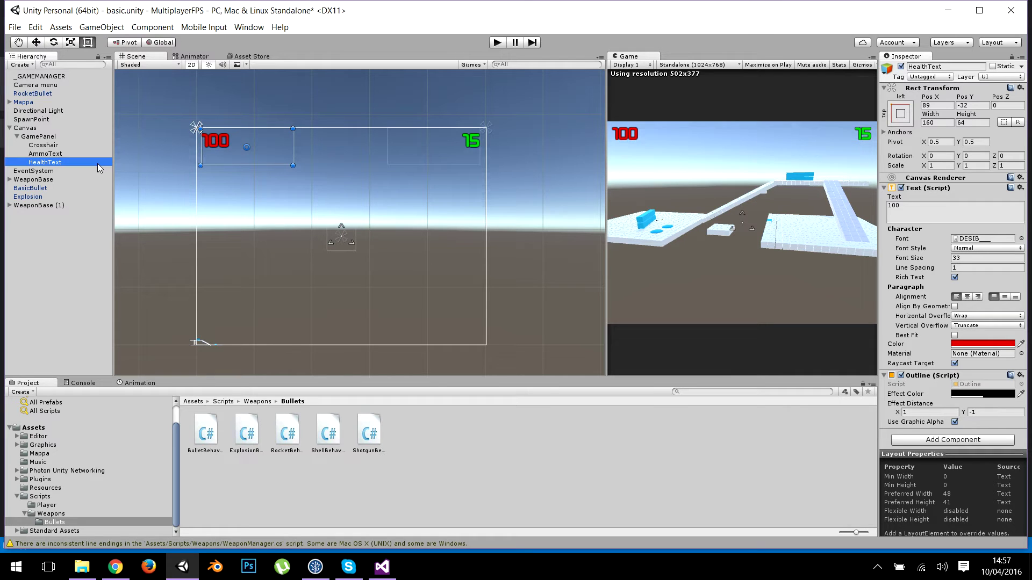
Select AmmoText and open the Tag Manager from its Tag dropdown
click(84, 154)
click(85, 168)
click(84, 162)
click(83, 153)
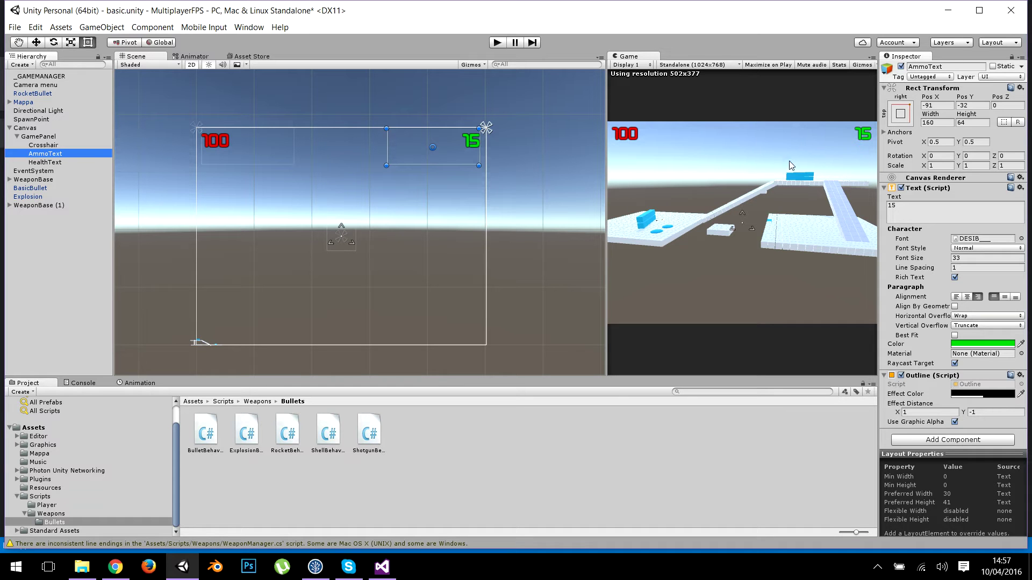
click(924, 77)
click(935, 209)
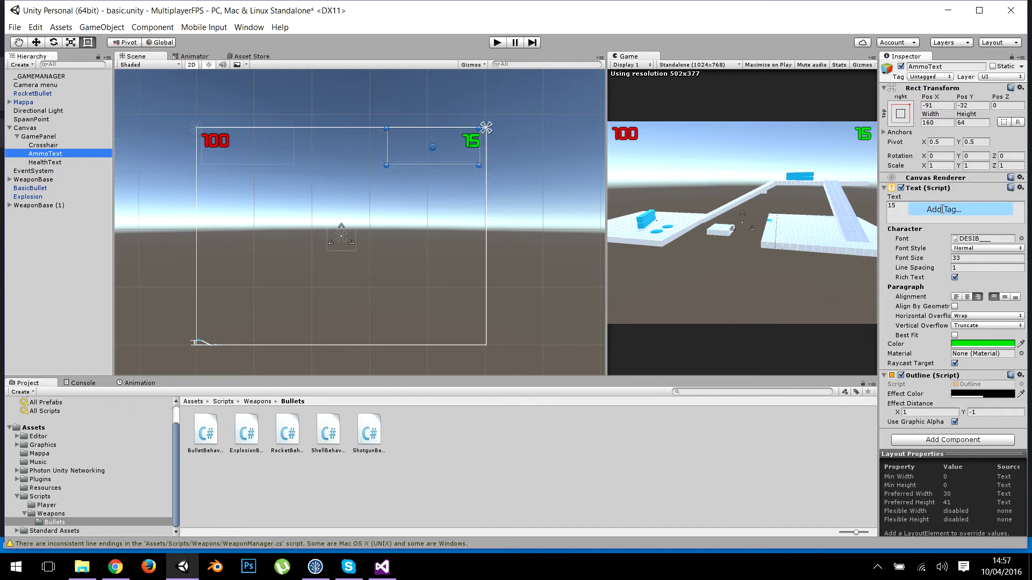
Create two new tags, HealthText and AmmoText, in the Tag Manager
click(1002, 125)
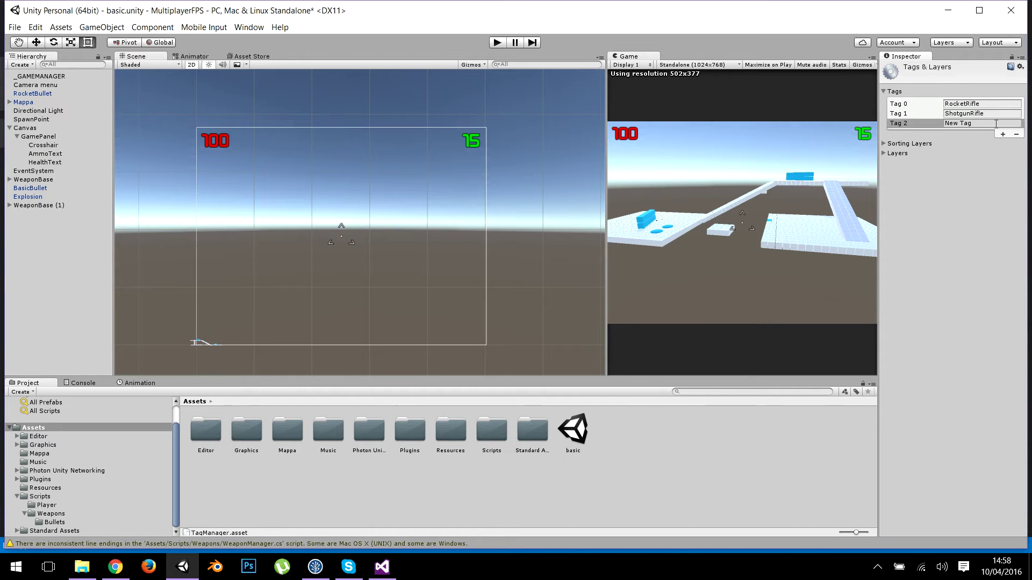
text(HealthText)
click(1002, 135)
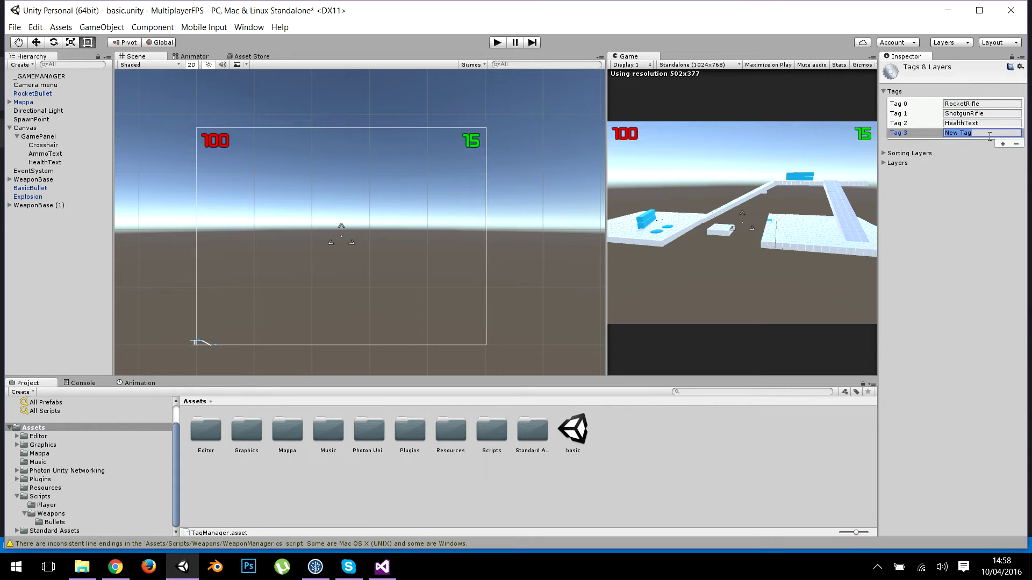
text(AmmoText)
Tag the AmmoText object with AmmoText and the HealthText object with HealthText
click(45, 153)
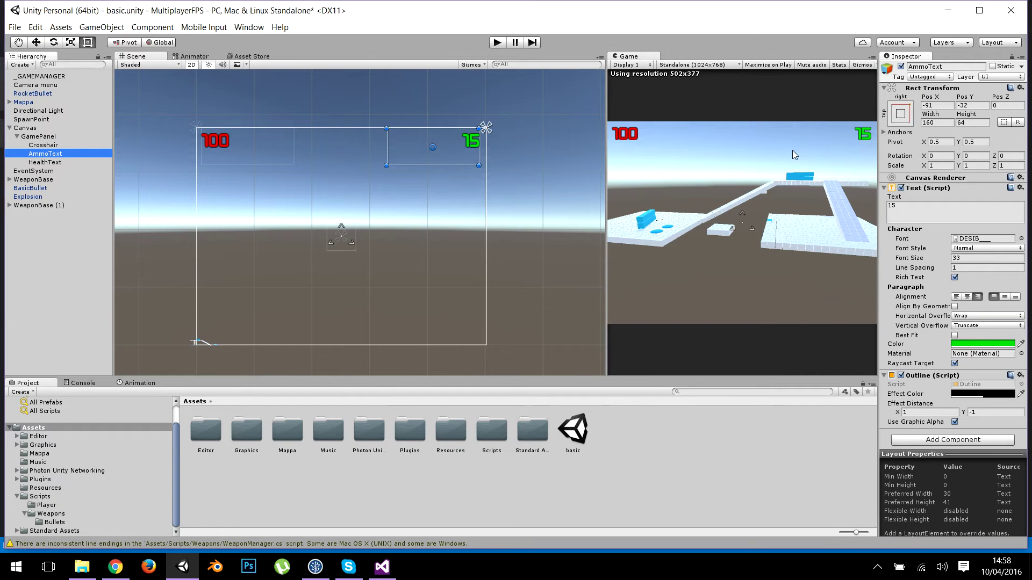
click(928, 76)
click(946, 218)
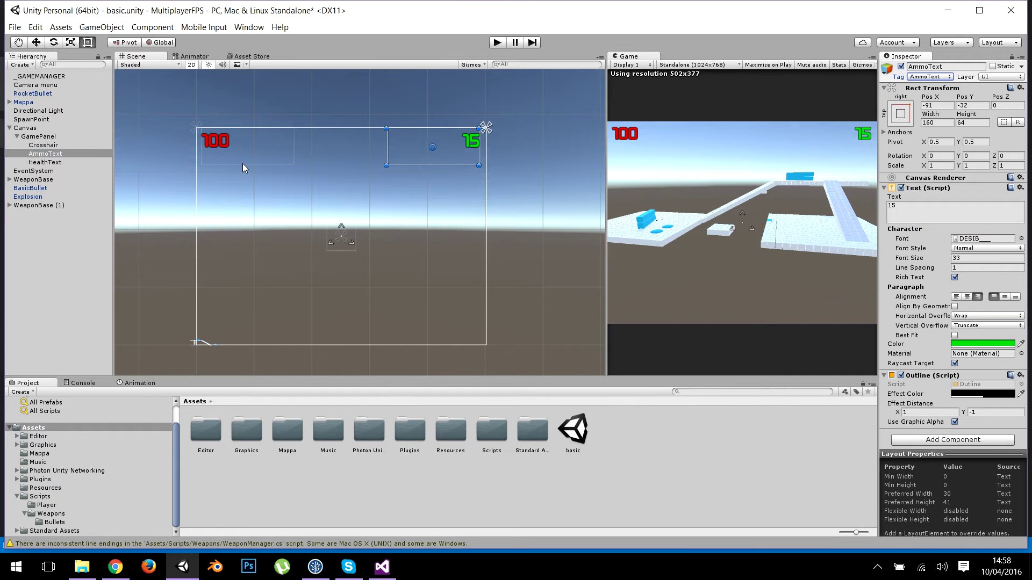
click(86, 161)
click(940, 77)
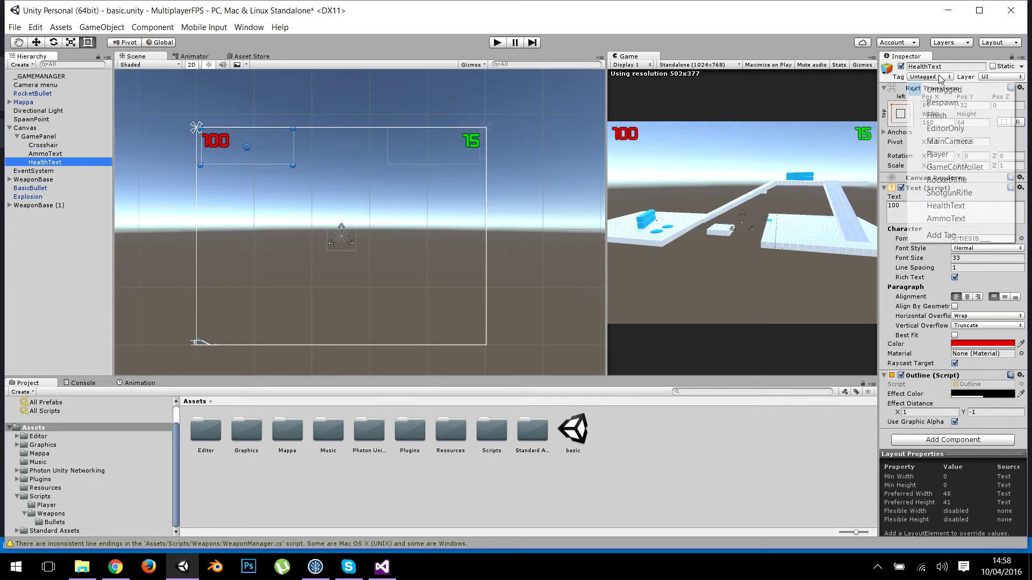
click(946, 206)
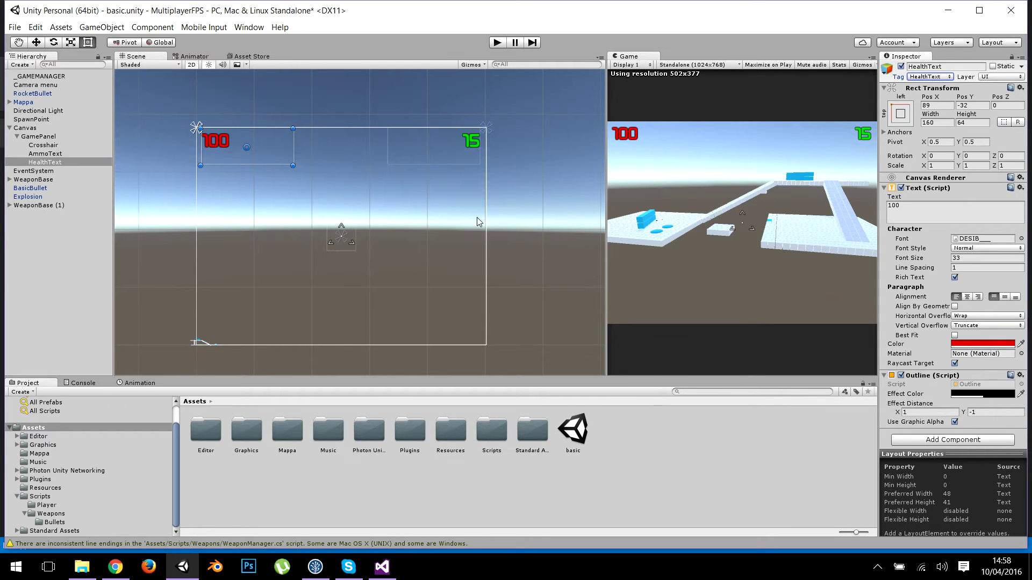
click(34, 154)
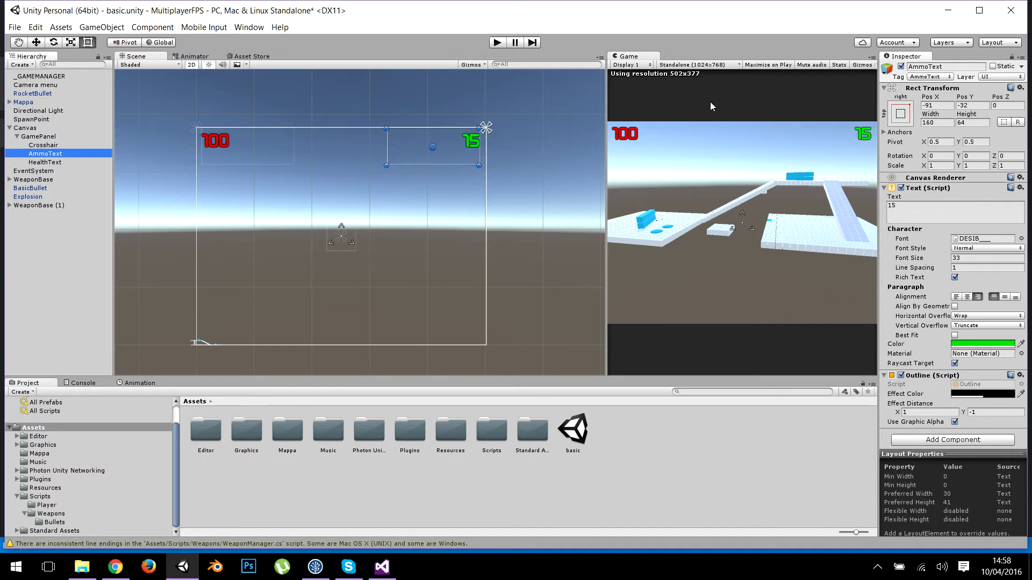
click(904, 211)
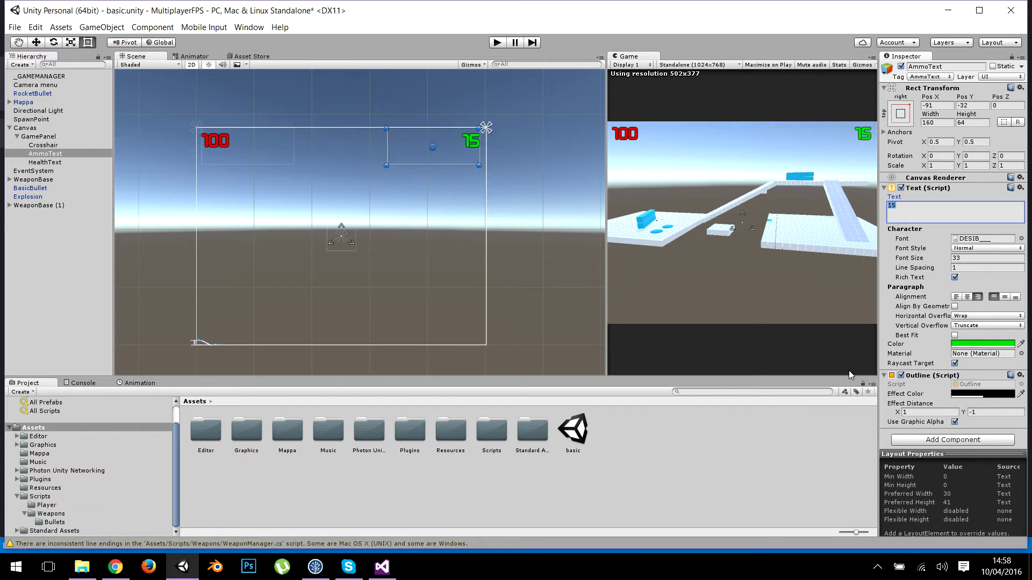
Replace the ammo label's 15 with the placeholder text oo
text(00)
key(BackSpace)
key(BackSpace)
text(oo)
Open the Assets > Scripts > Player folder in the Project window
click(418, 283)
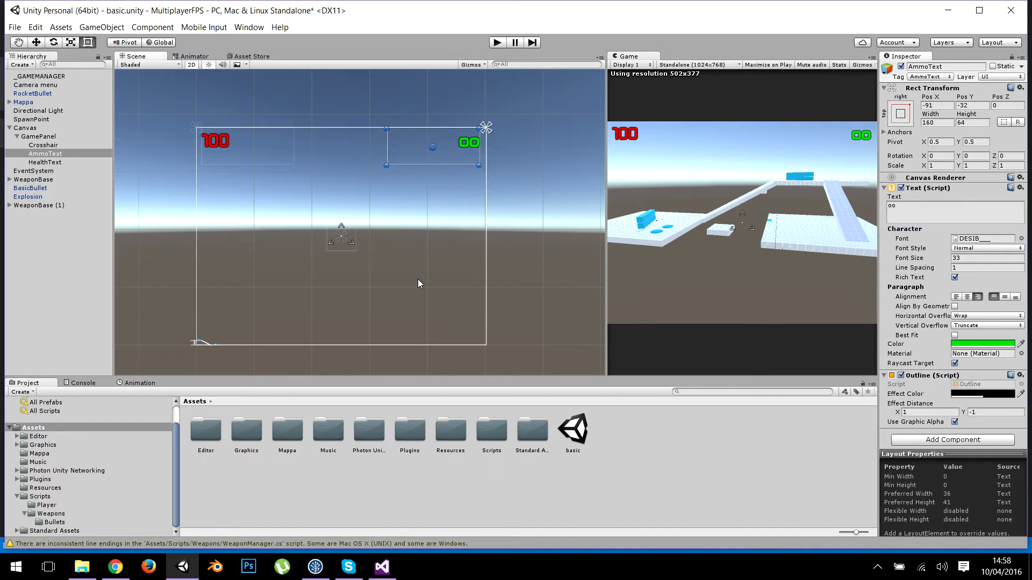
click(49, 495)
double_click(213, 430)
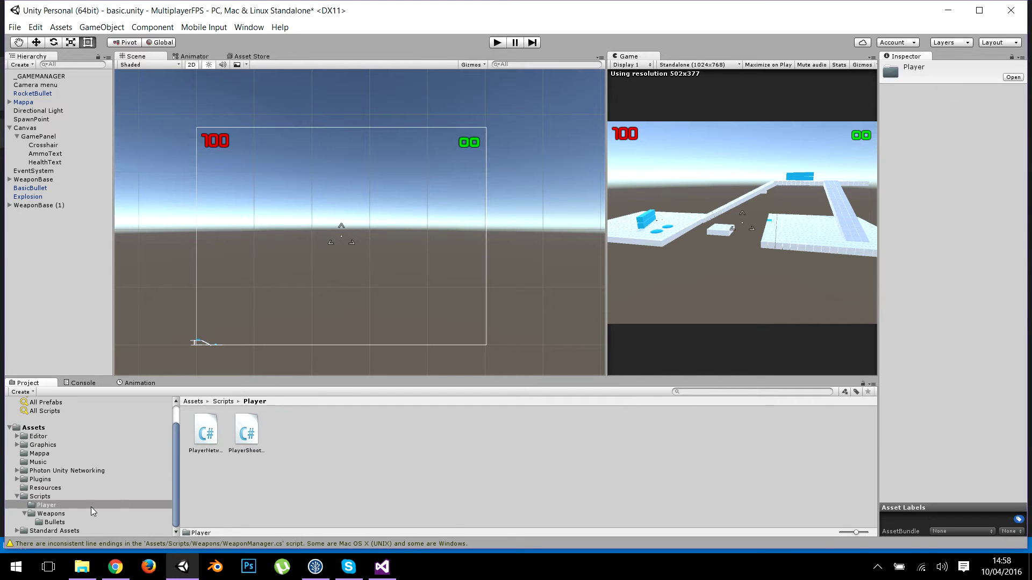
Open the WeaponManager script in Visual Studio
click(51, 514)
double_click(286, 434)
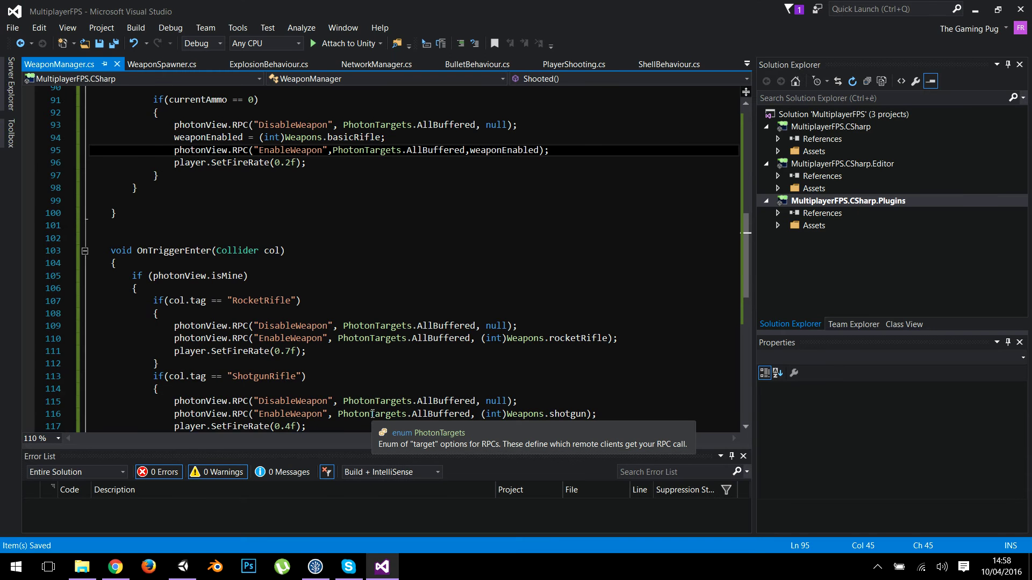
scroll(372, 414, up, 4)
scroll(373, 337, up, 20)
scroll(373, 337, up, 4)
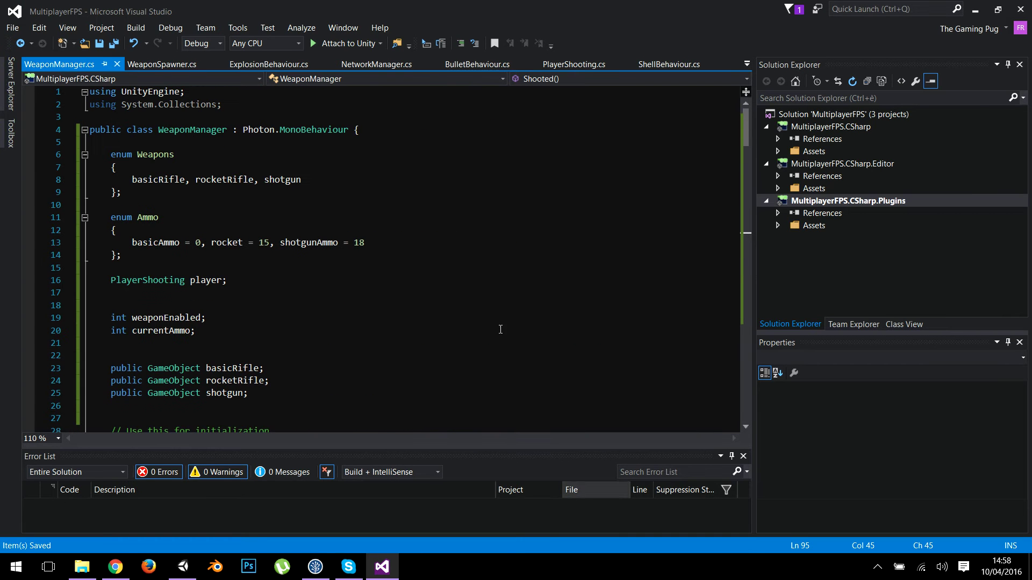
Add 'using UnityEngine.UI;' after line 2 of WeaponManager.cs
drag(754, 253, 825, 252)
click(363, 262)
scroll(242, 277, down, 1)
scroll(242, 277, up, 1)
click(244, 109)
key(Return)
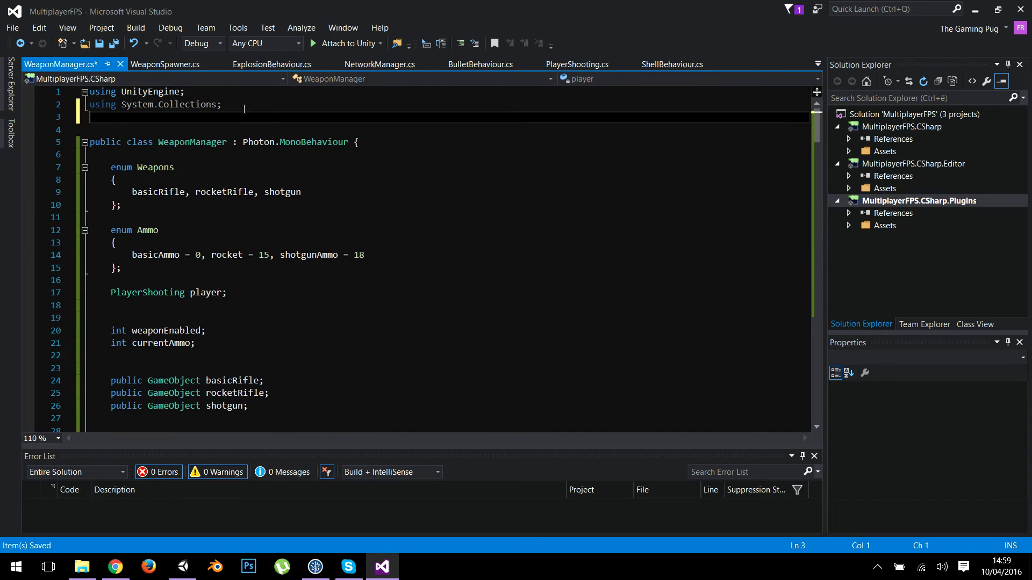
text(using Unity)
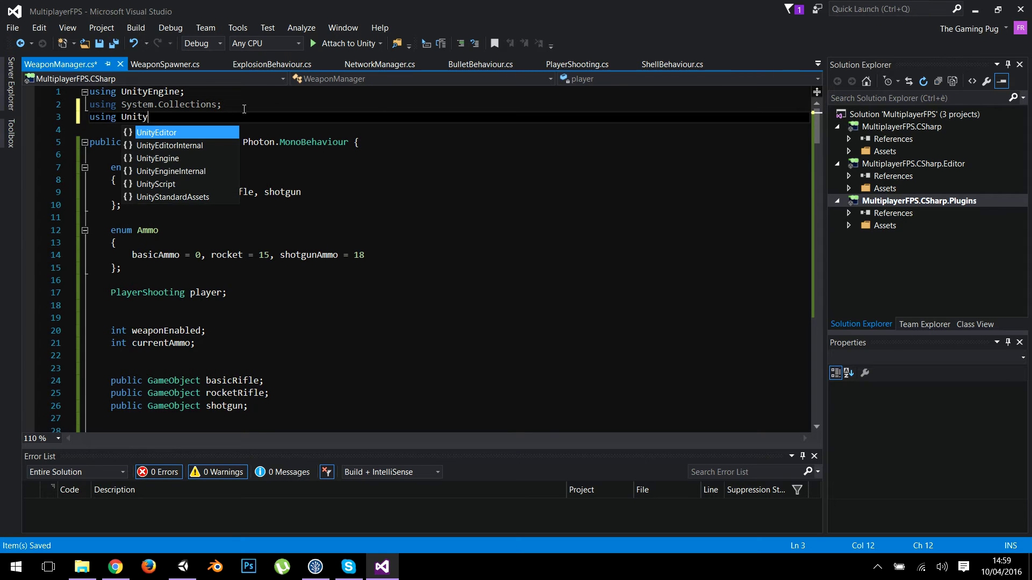
text(Engine.UI;)
Declare 'Text ammoText;' below the shotgun field
scroll(346, 258, down, 4)
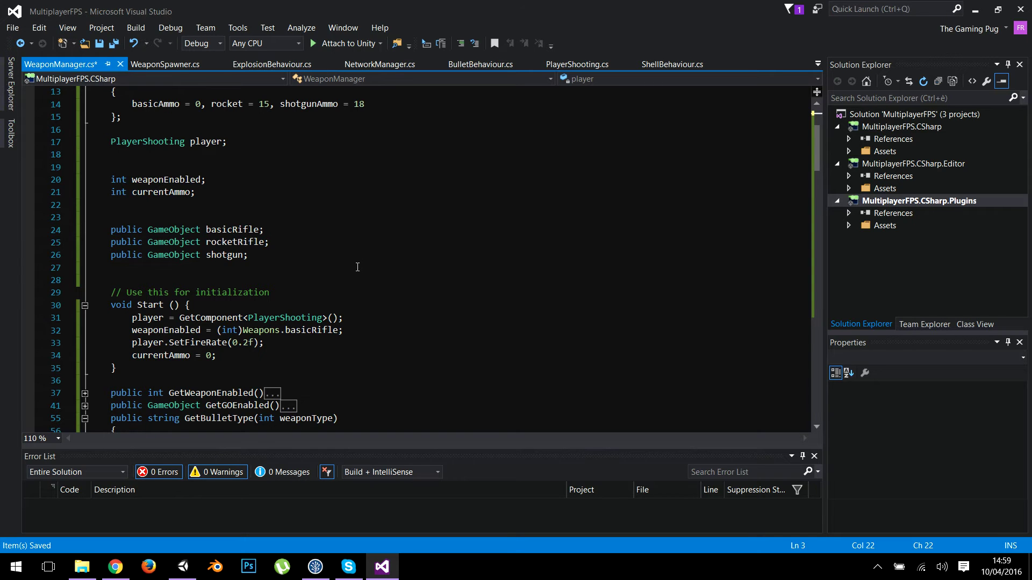
scroll(355, 266, up, 2)
scroll(333, 301, up, 1)
click(295, 364)
key(Return)
key(Return)
text(Text ammoText;)
scroll(295, 364, down, 4)
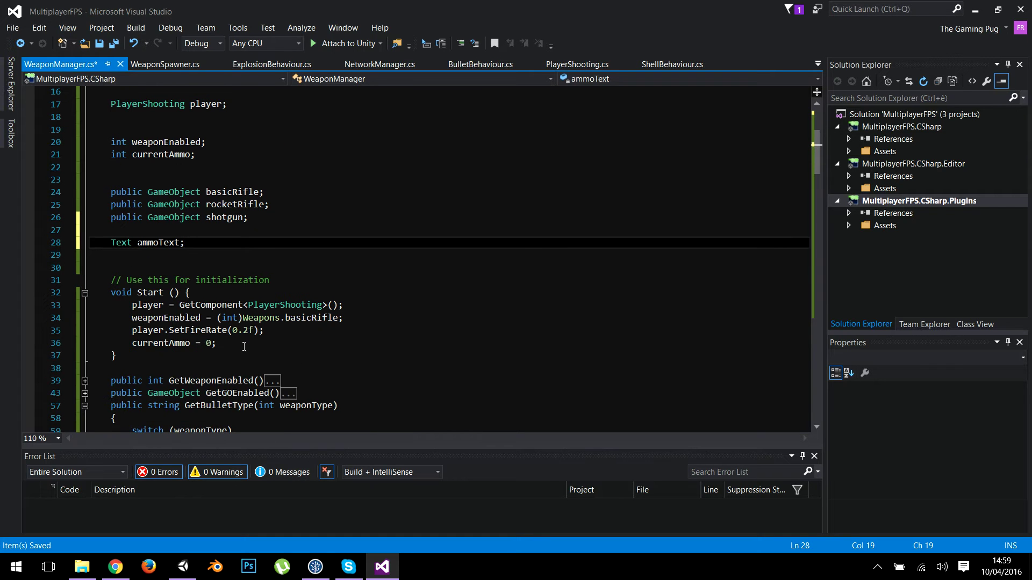
Start a new line in Start() reading ammoText = GameObject.FindGameObjectWithTag
click(259, 347)
key(Return)
text(amm)
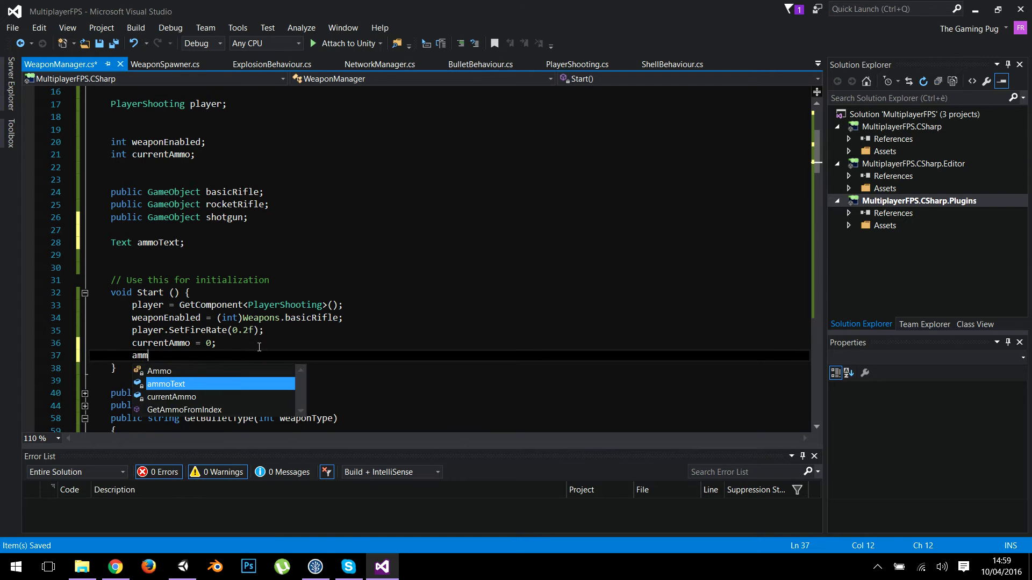
text(oText)
key(Escape)
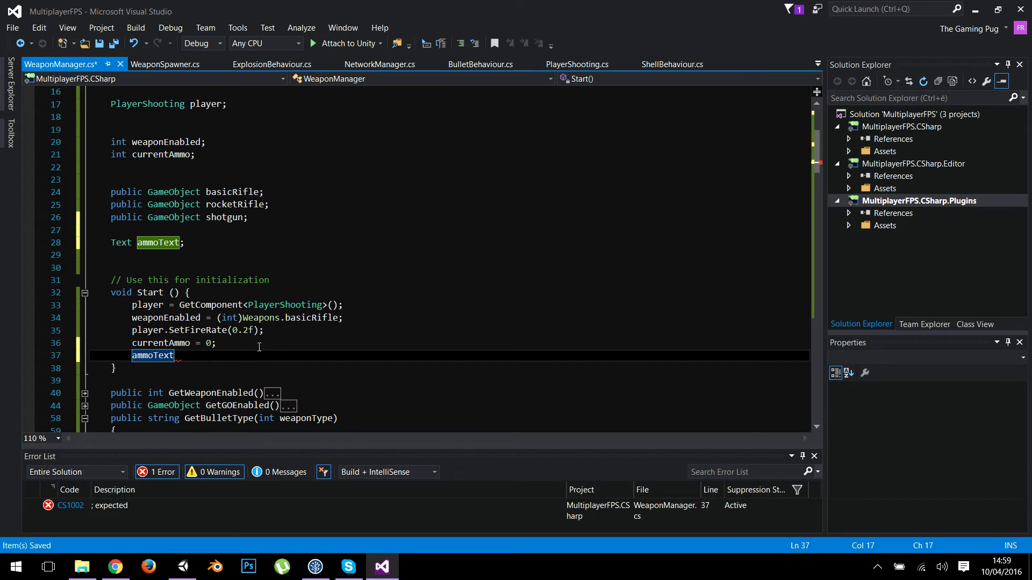
text( = Game)
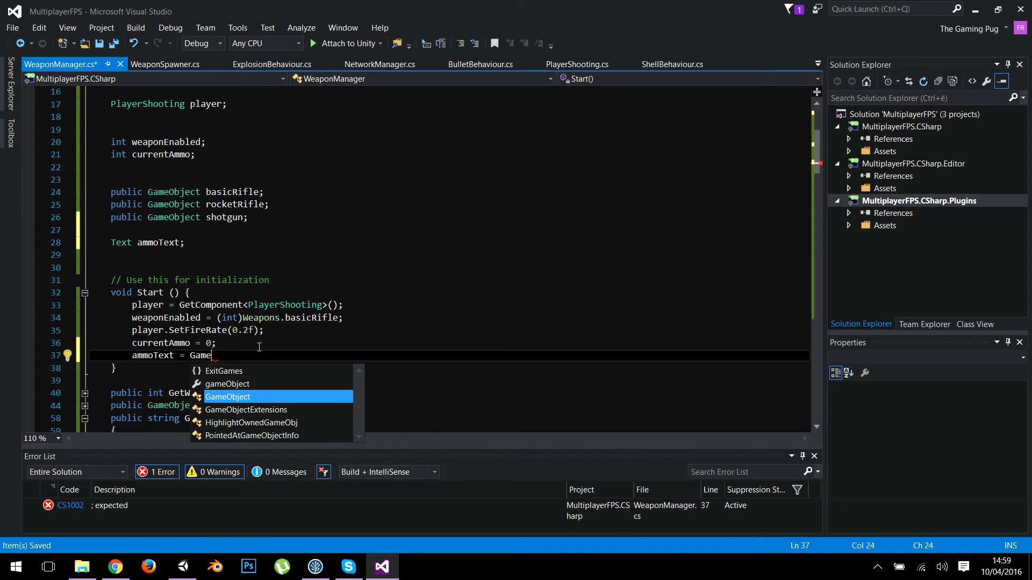
key(Tab)
text(.)
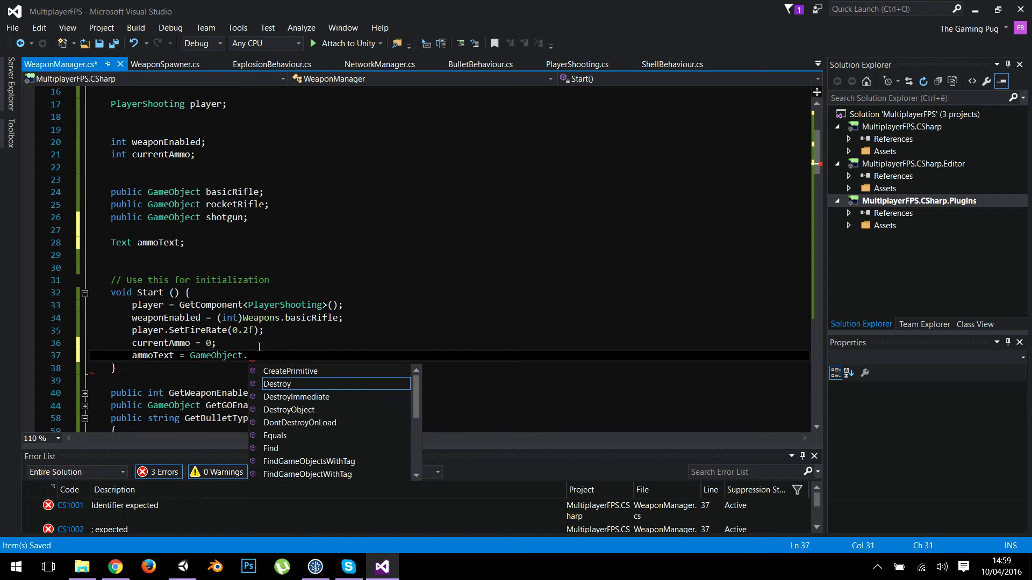
text(Find)
key(Down)
key(Down)
key(Tab)
Finish the lookup with the "AmmoText" tag and .GetComponent<Text>();
text(("Ammot)
key(BackSpace)
text(Text)
key(End)
text(.getcon)
key(BackSpace)
key(BackSpace)
key(BackSpace)
key(BackSpace)
key(BackSpace)
key(BackSpace)
text(.getcon)
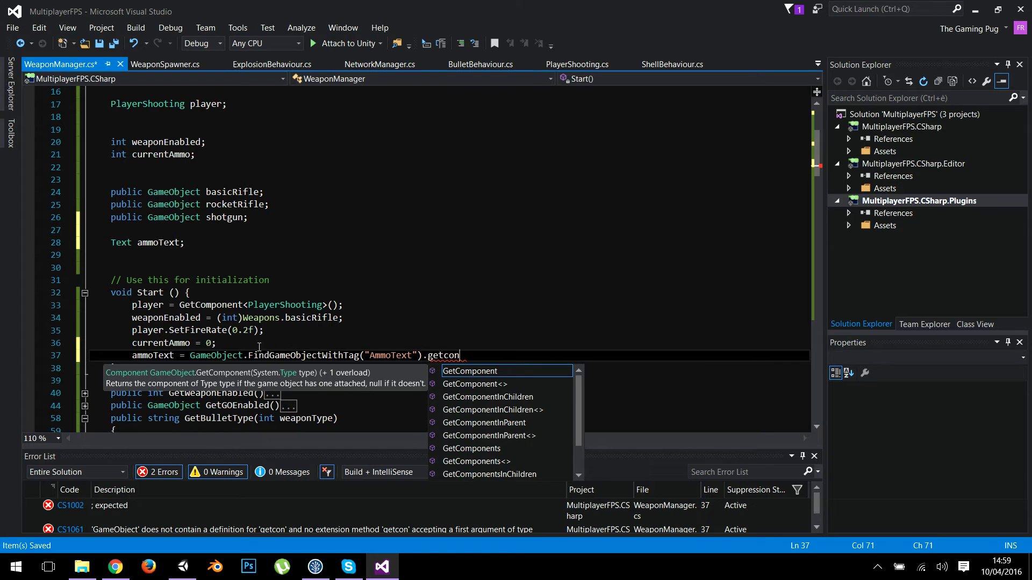
key(Tab)
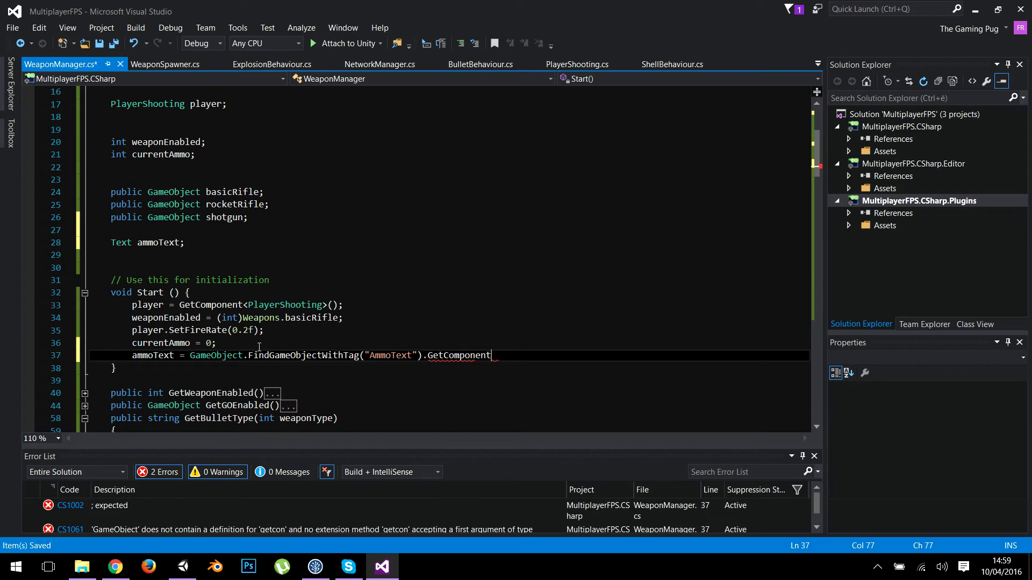
text(<Text>())
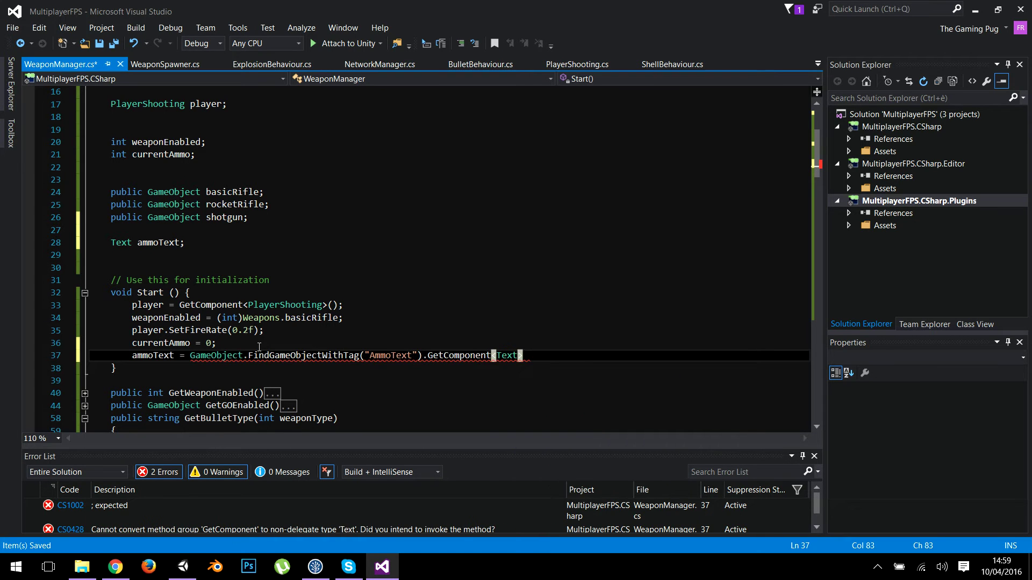
text(;)
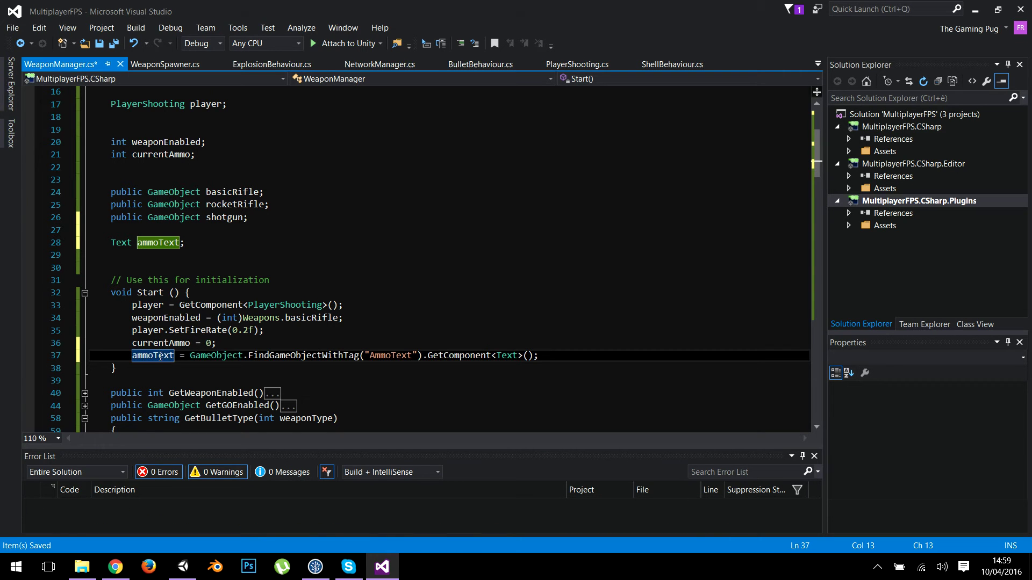
click(266, 348)
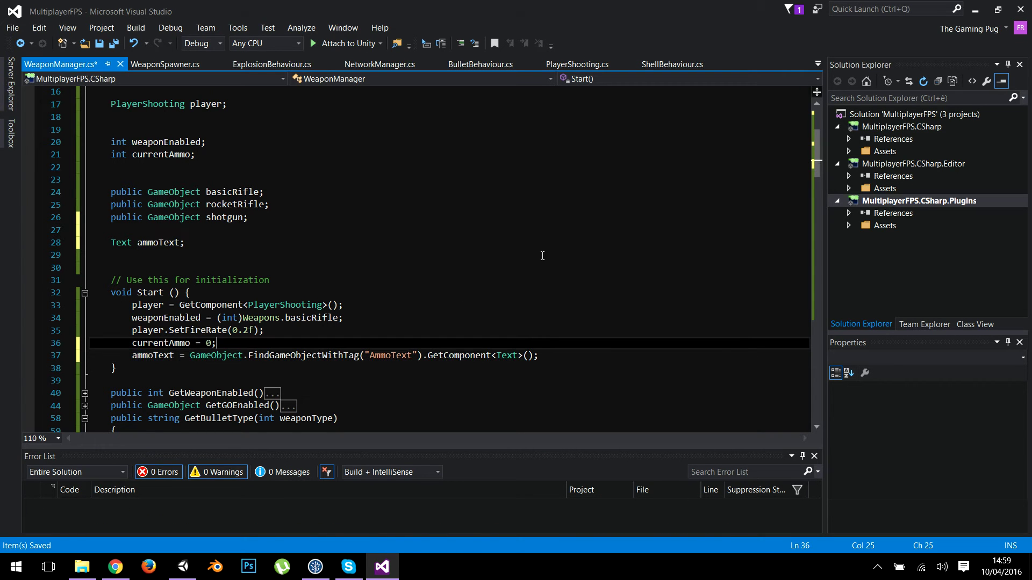
key(Return)
Add an if(photonView.isMine) condition and indent the ammoText assignment beneath it
text(if(photon)
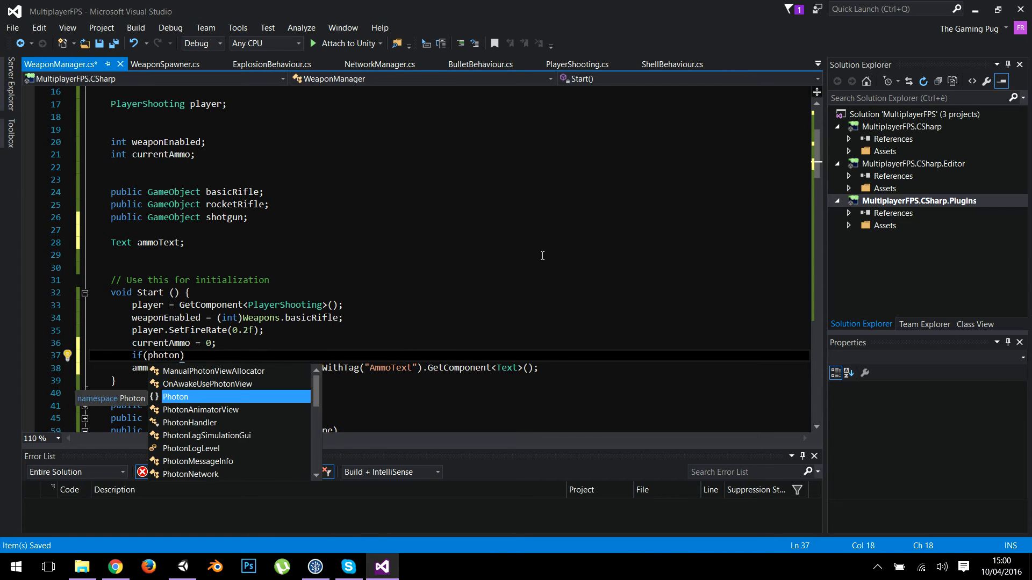
text(vie)
key(Tab)
text(.)
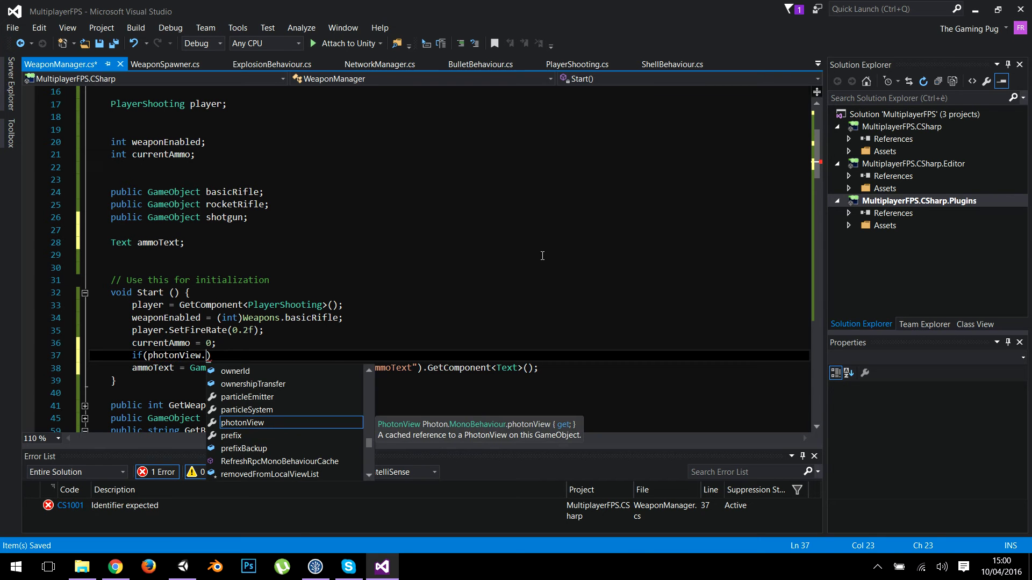
key(BackSpace)
text(.is)
key(Tab)
key(BackSpace)
key(BackSpace)
key(BackSpace)
key(BackSpace)
key(BackSpace)
key(BackSpace)
key(BackSpace)
key(BackSpace)
key(BackSpace)
text(sm)
key(Tab)
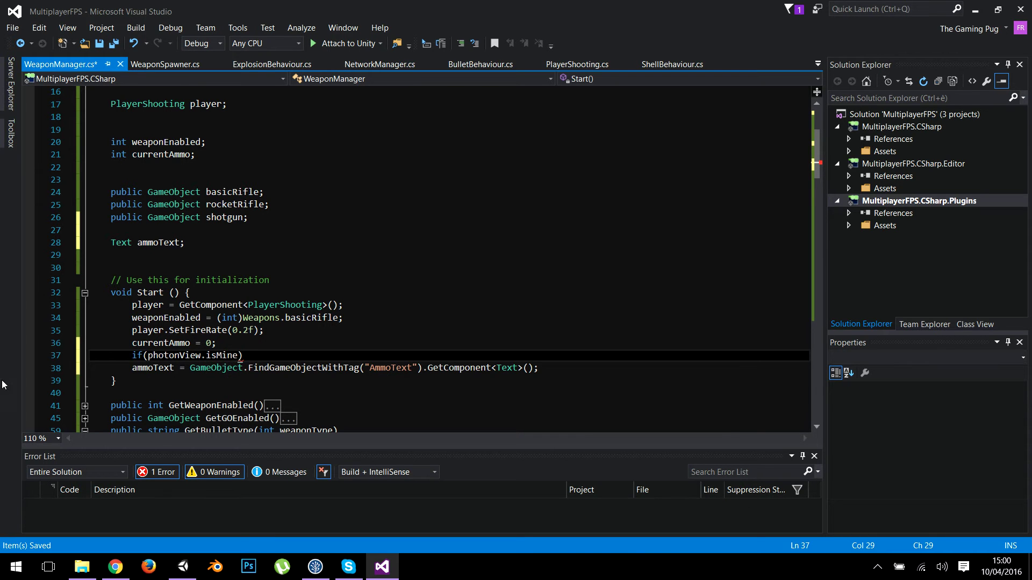
key(Down)
key(Home)
key(Tab)
click(557, 373)
Save WeaponManager.cs with Ctrl+S
scroll(436, 147, down, 2)
key(ctrl+s)
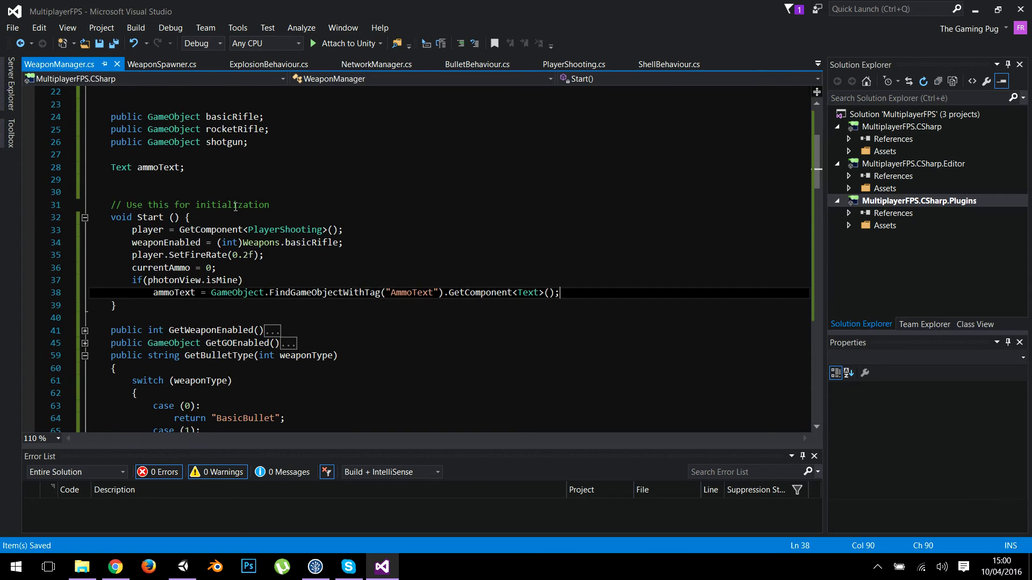
scroll(258, 202, up, 2)
scroll(276, 260, down, 2)
scroll(321, 349, down, 3)
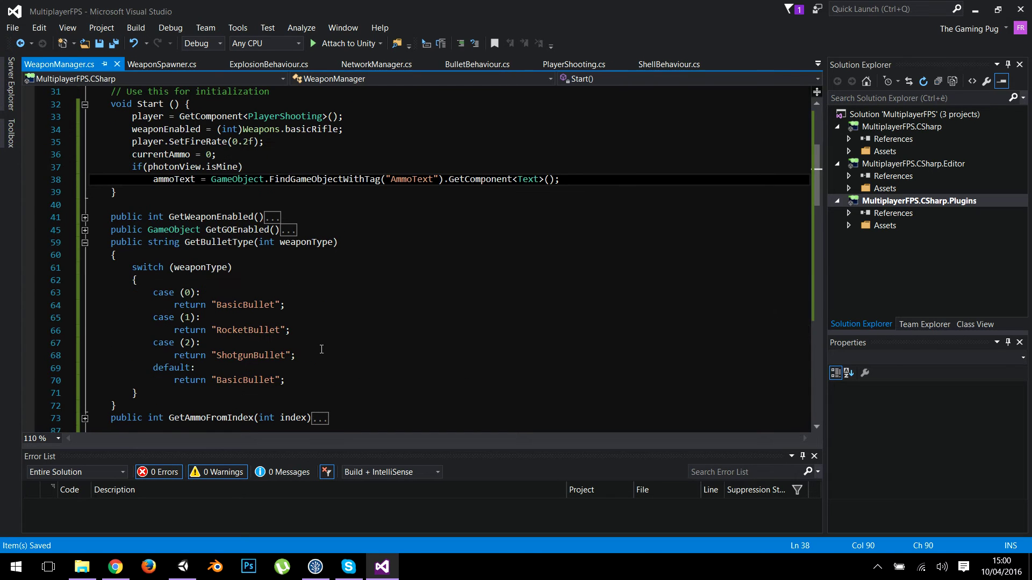
Collapse GetBulletType and place the cursor after currentAmmo--; in Shooted()
click(240, 157)
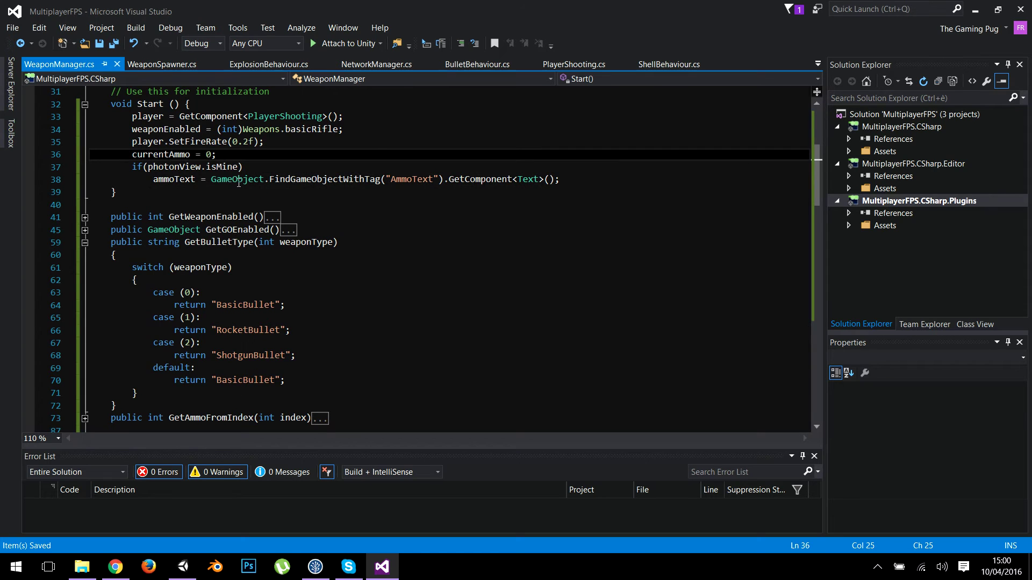
click(85, 242)
drag(149, 179, 283, 192)
click(298, 192)
scroll(248, 308, down, 3)
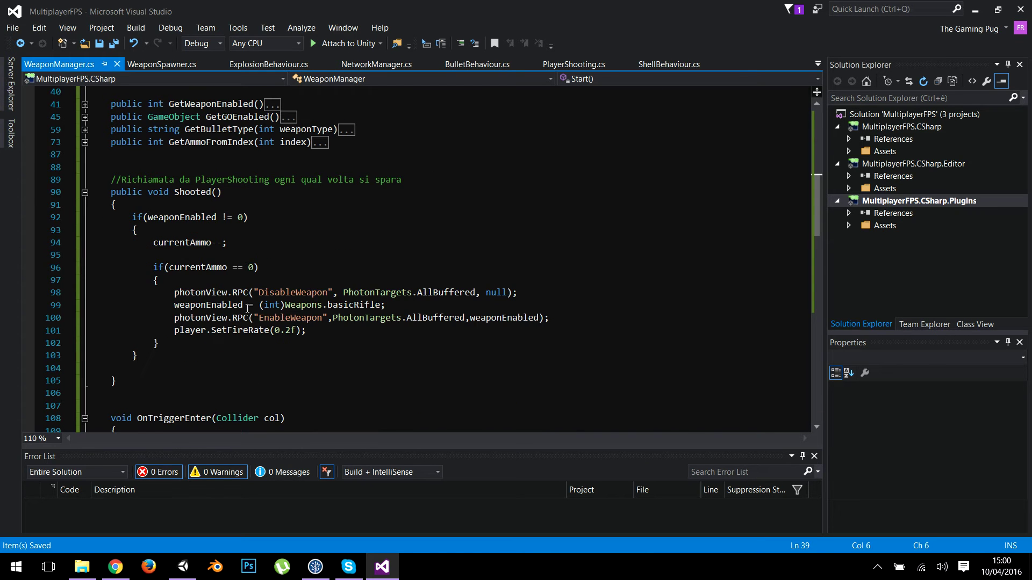
click(191, 192)
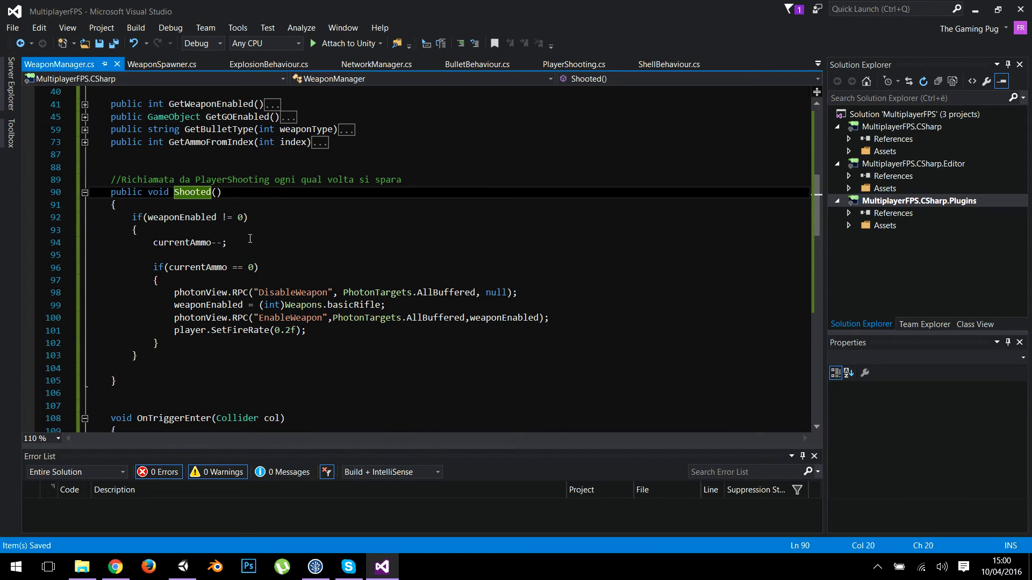
click(343, 243)
scroll(344, 311, up, 1)
scroll(235, 341, up, 2)
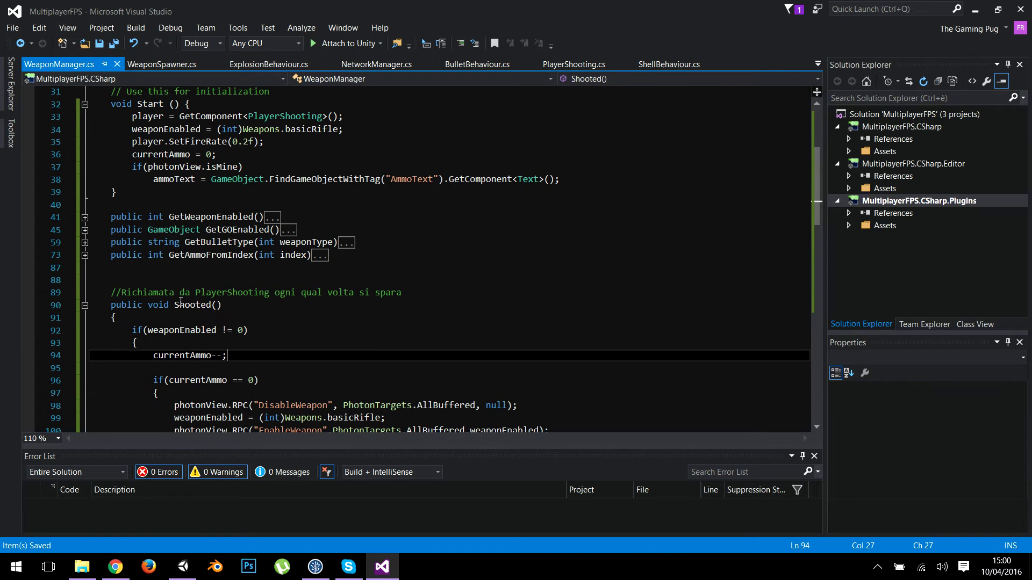
After currentAmmo--; in Shooted(), add ammoText.text = currentAmmo.ToString();
key(Return)
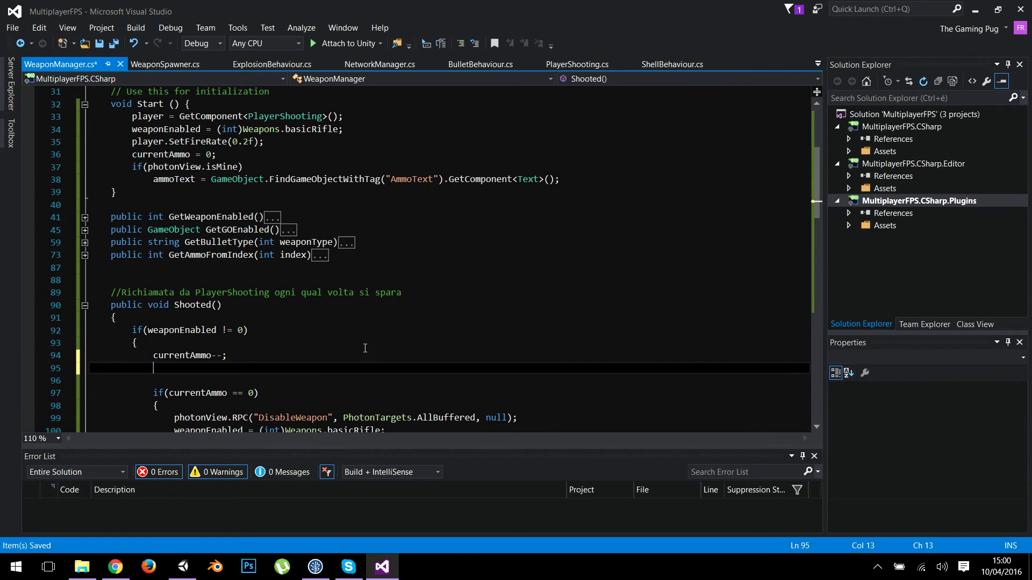
text(ammo)
key(Tab)
text(=)
key(BackSpace)
key(BackSpace)
key(BackSpace)
text(.text = )
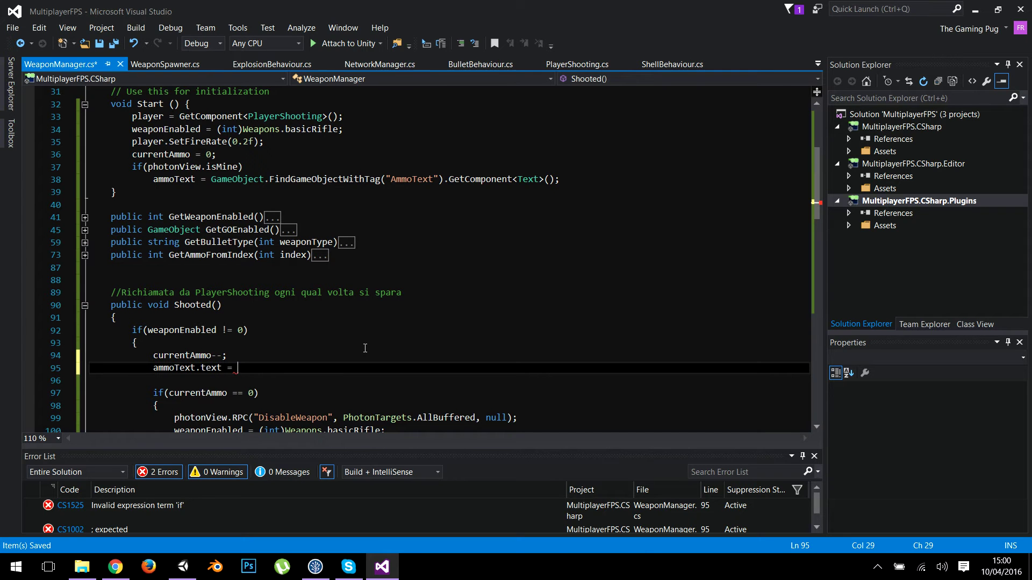
text(curre)
key(Tab)
text(.)
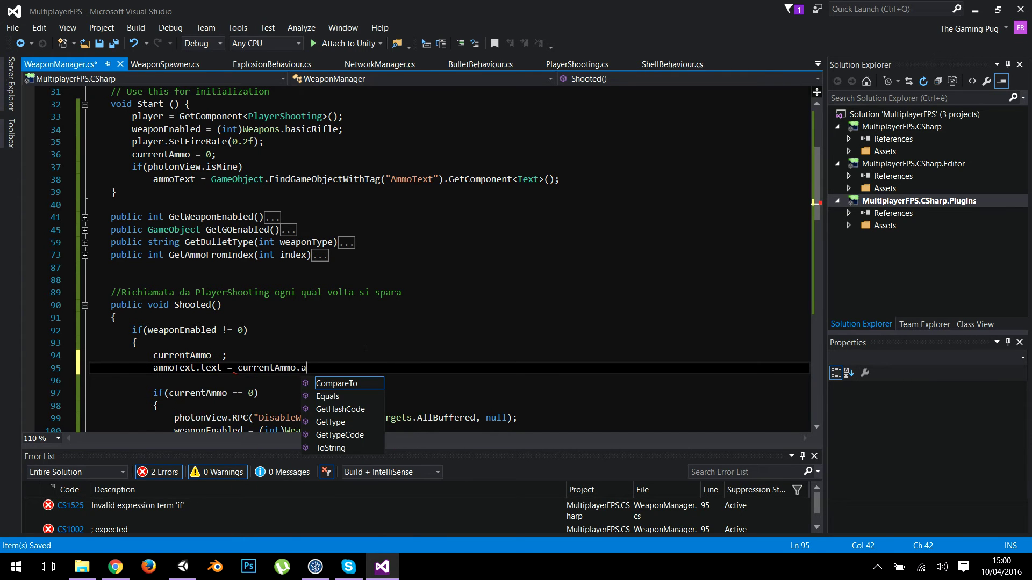
text(toString();)
Review the out-of-ammo block's EnableWeapon AllBuffered call, then go to EnableWeapon's currentAmmo assignment
triple_click(281, 369)
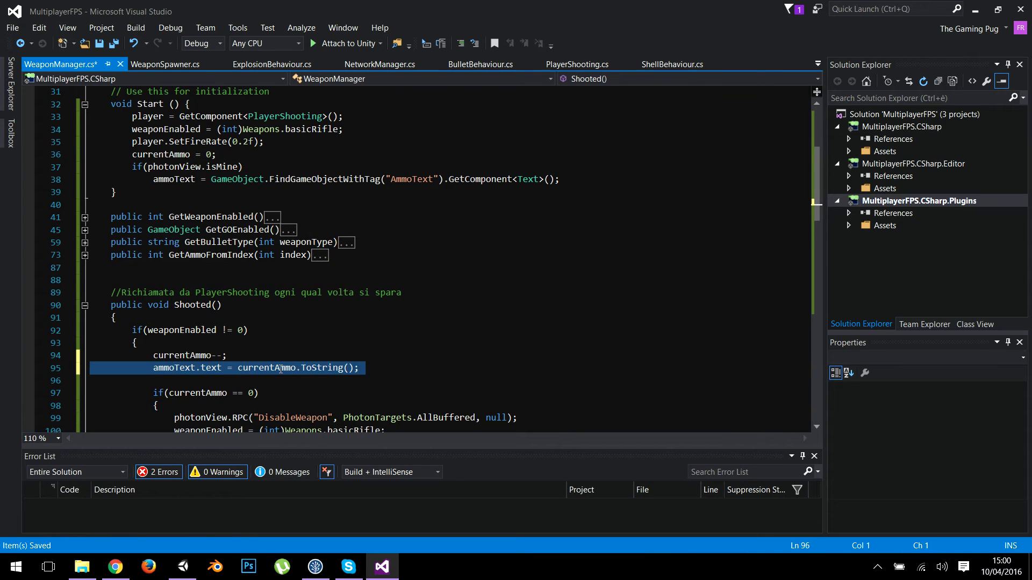
scroll(413, 276, down, 2)
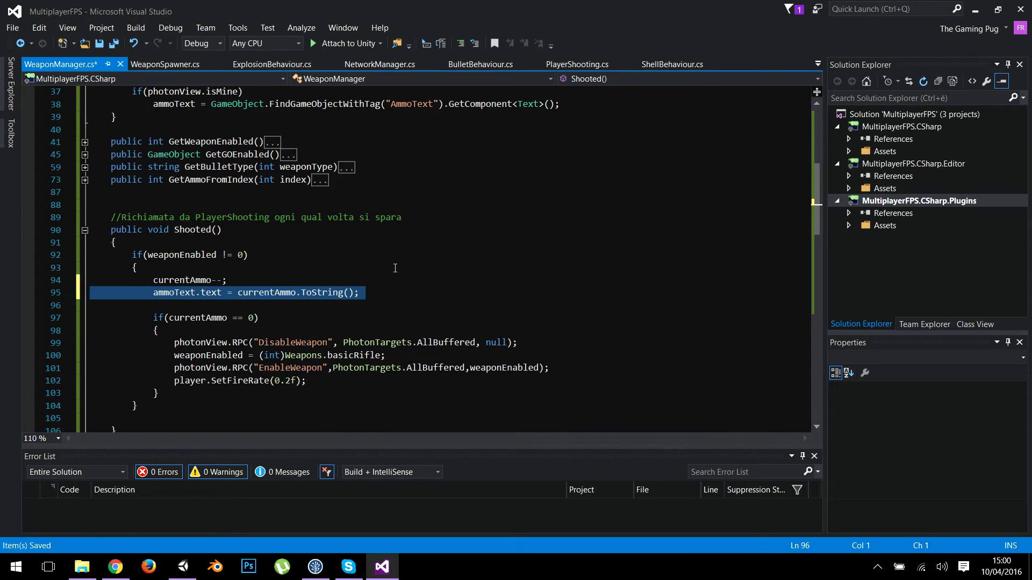
scroll(305, 269, down, 1)
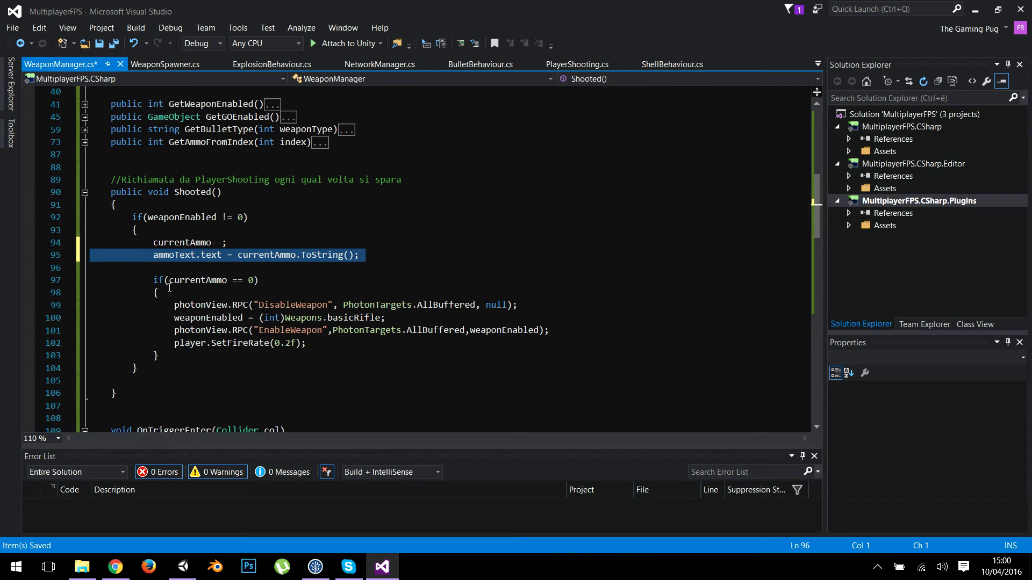
drag(153, 280, 306, 343)
key(Escape)
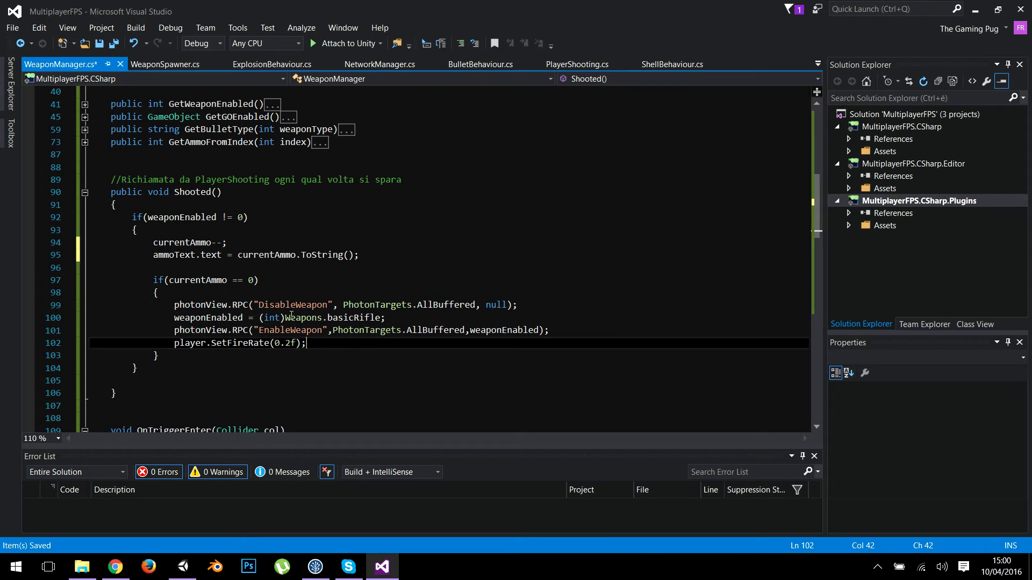
drag(252, 305, 438, 323)
click(441, 324)
drag(279, 330, 572, 333)
click(572, 333)
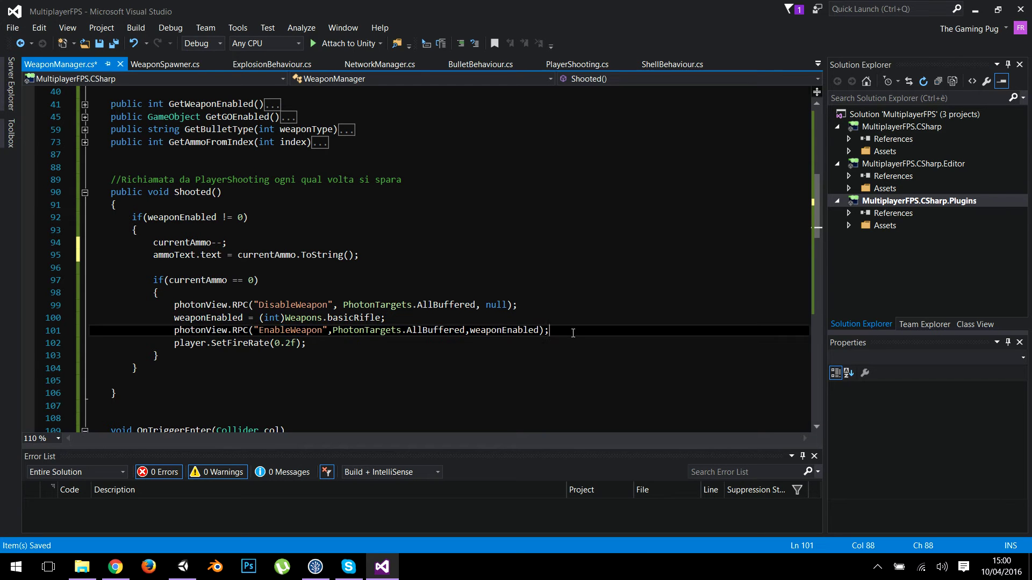
drag(238, 330, 563, 329)
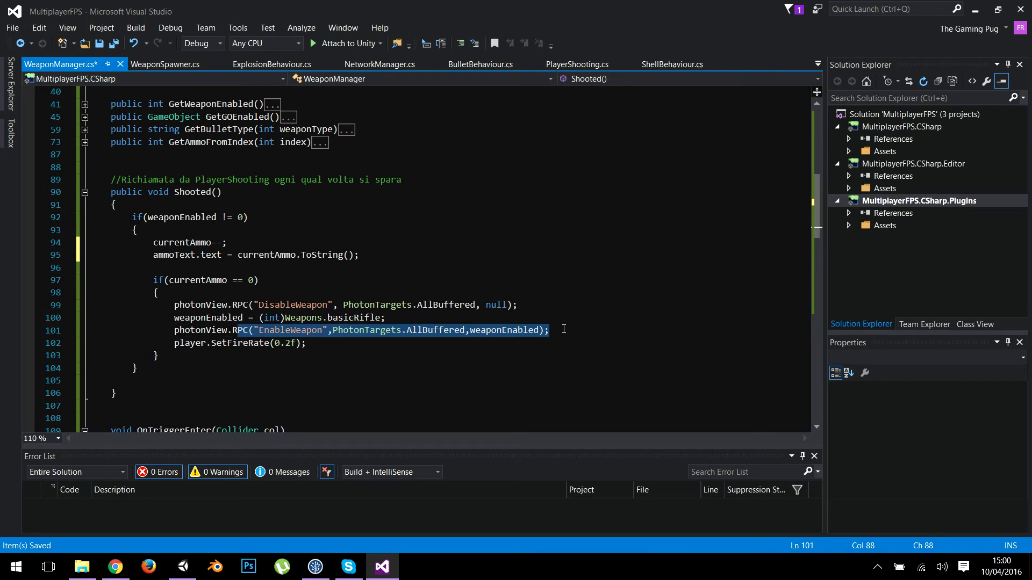
drag(227, 342, 435, 330)
double_click(457, 327)
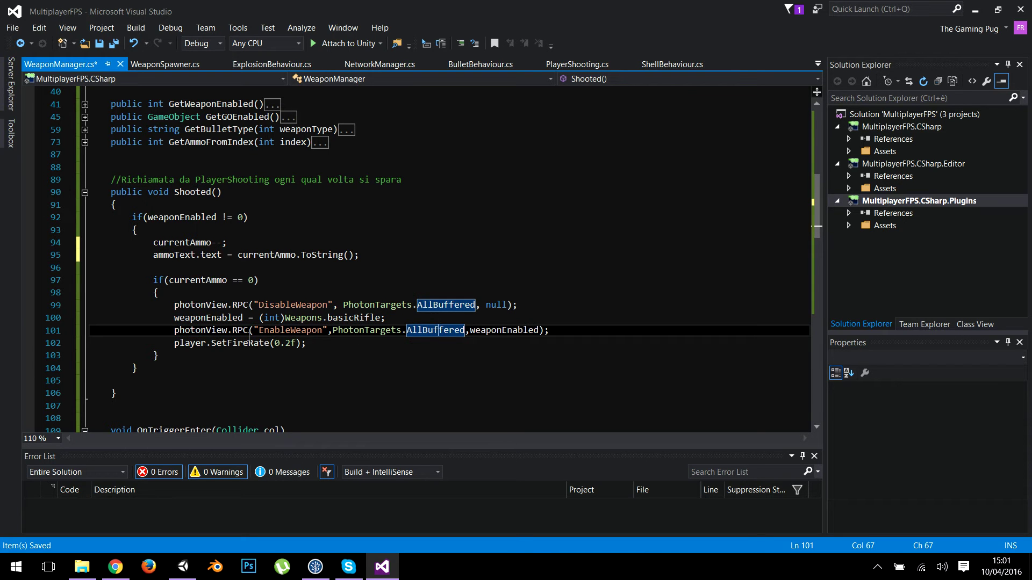
click(278, 329)
scroll(244, 267, down, 2)
scroll(284, 308, down, 3)
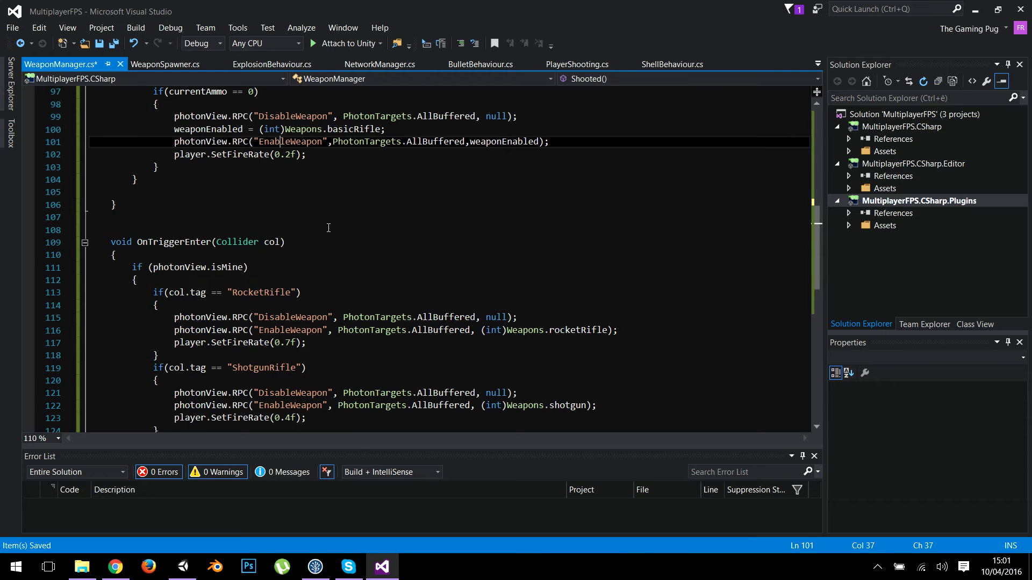
scroll(321, 231, down, 6)
scroll(315, 235, up, 1)
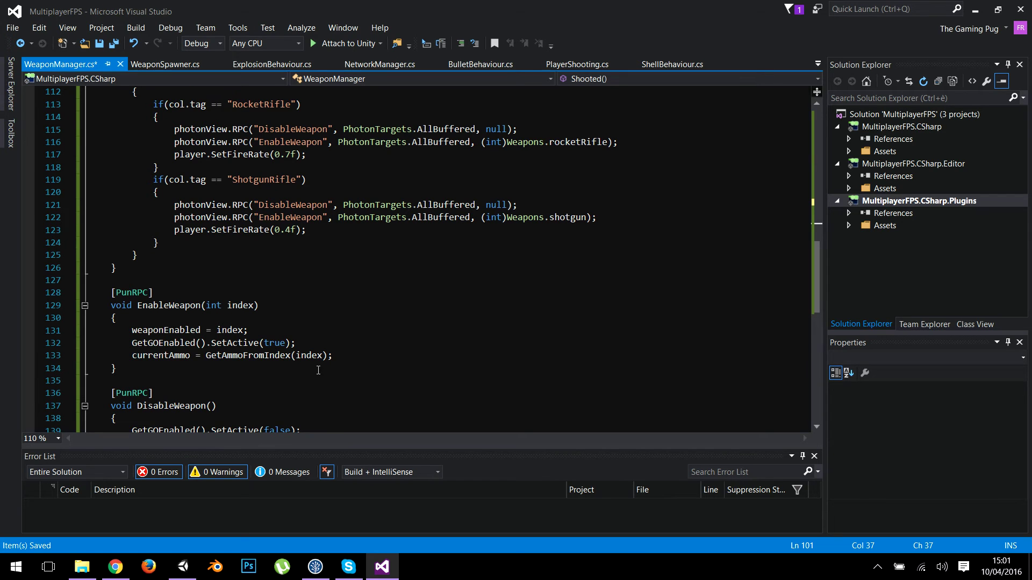
click(340, 356)
Add ammoText.text = currentAmmo.ToString(); after the currentAmmo assignment in EnableWeapon
key(Return)
text(ammoText.text = currentAmmo.ToString();)
key(Return)
key(BackSpace)
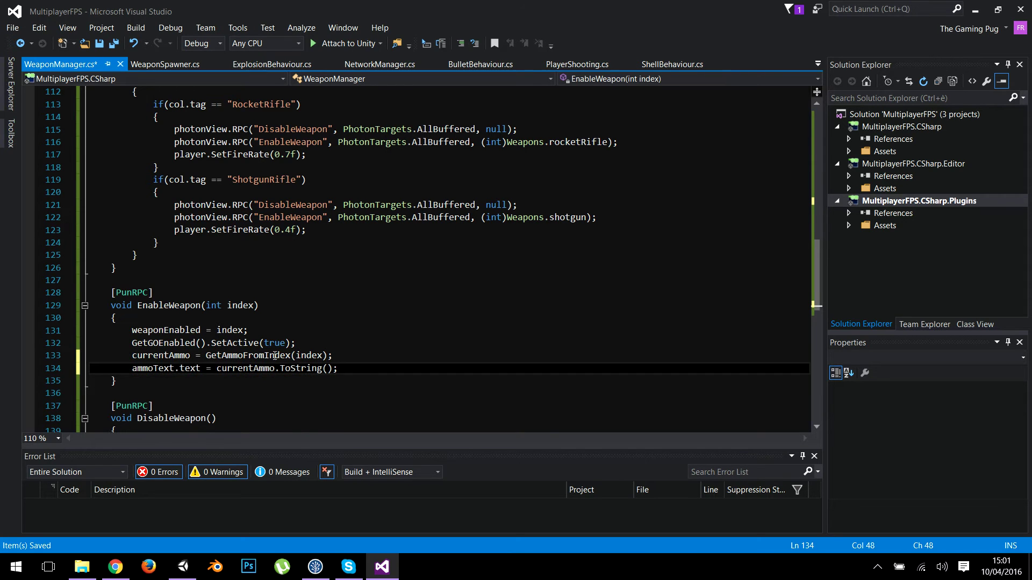
Highlight the currentAmmo assignment and the new ammo text line on line 133 to check them
scroll(206, 288, down, 1)
drag(142, 317, 292, 318)
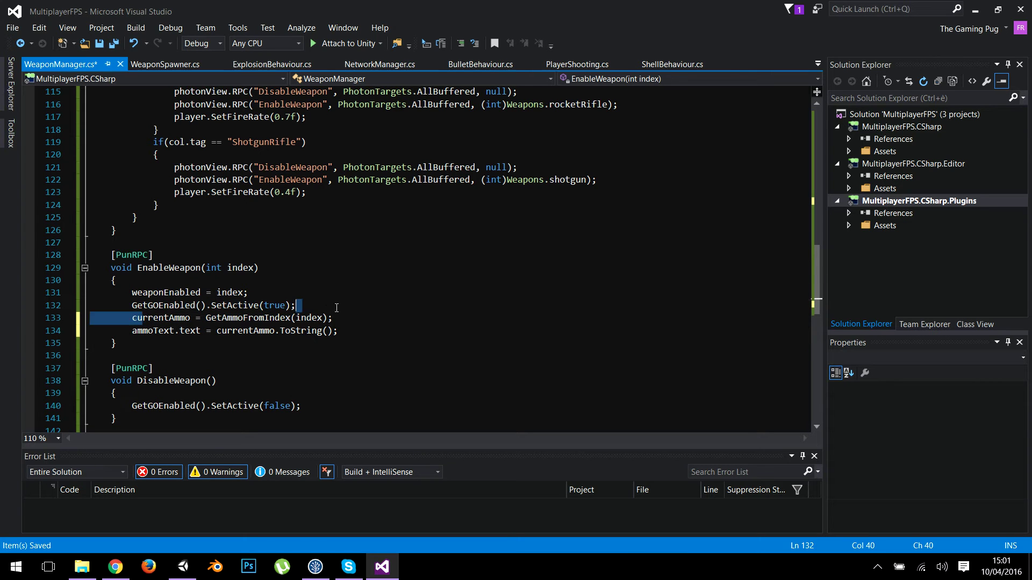
click(227, 319)
drag(227, 319, 311, 318)
click(309, 317)
drag(143, 330, 370, 330)
click(370, 330)
Review the currentAmmo == 0 block in Shooted()
scroll(278, 293, down, 2)
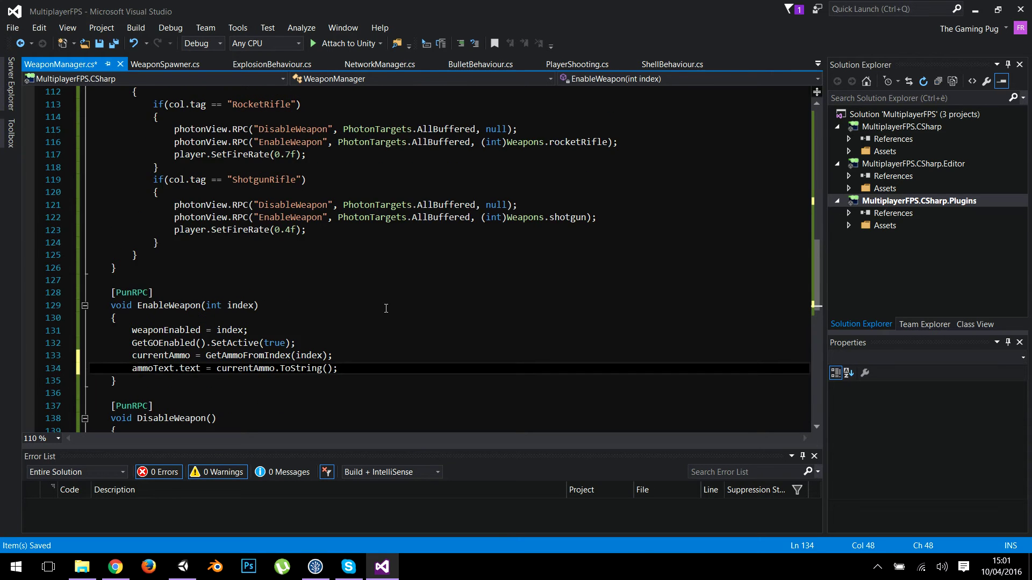
scroll(278, 208, up, 5)
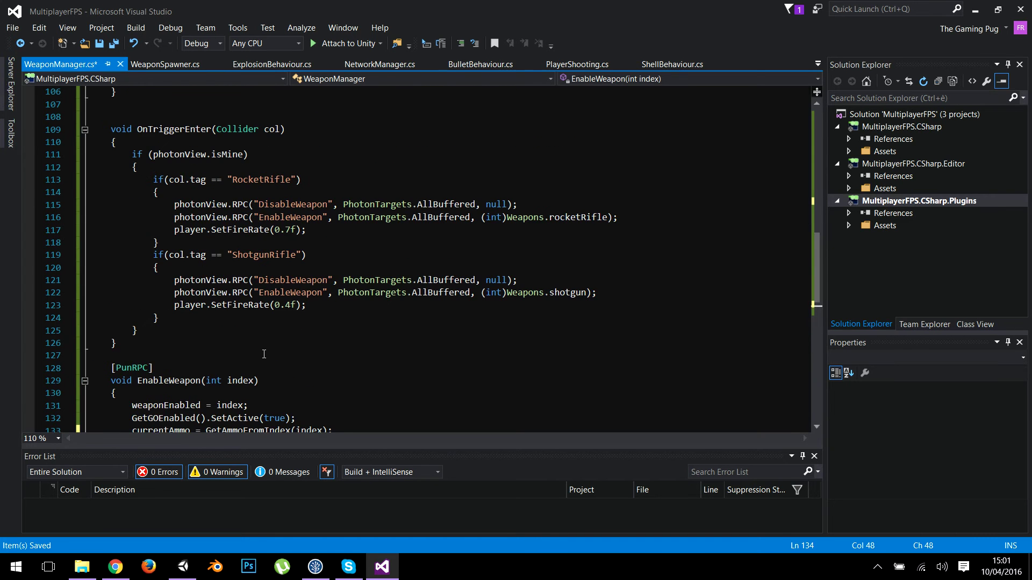
scroll(263, 354, up, 4)
scroll(264, 354, up, 3)
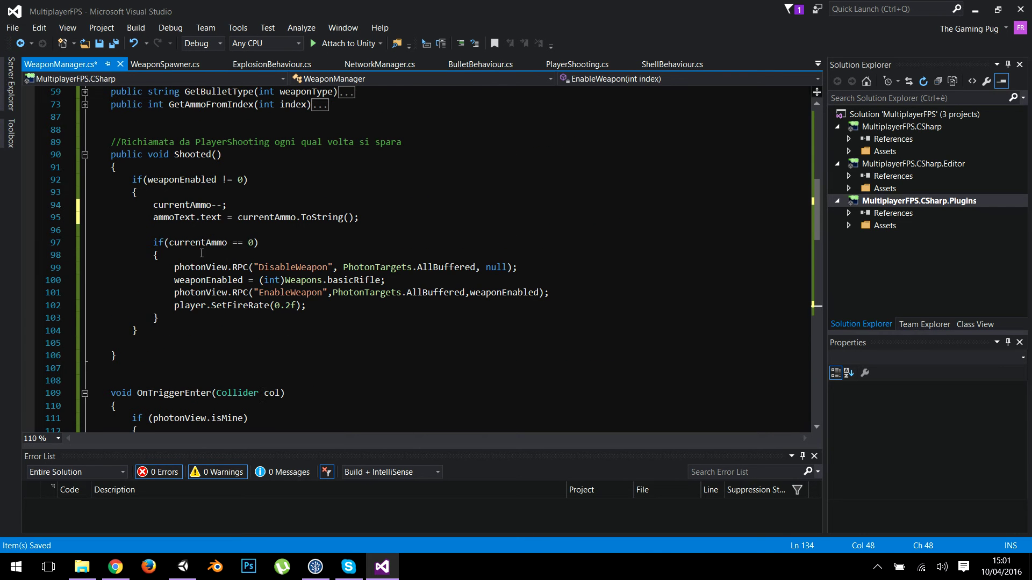
drag(151, 247, 312, 333)
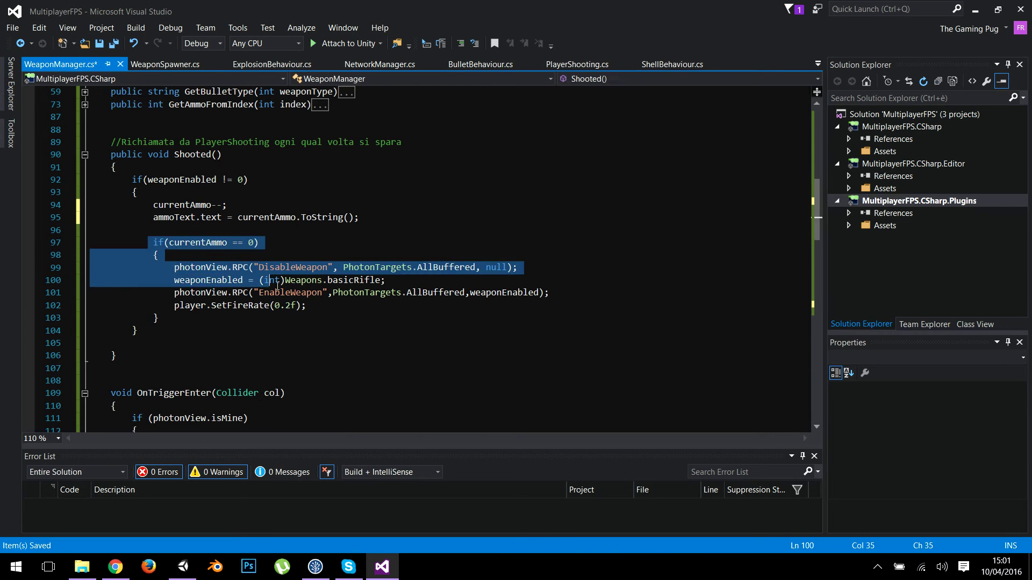
click(313, 334)
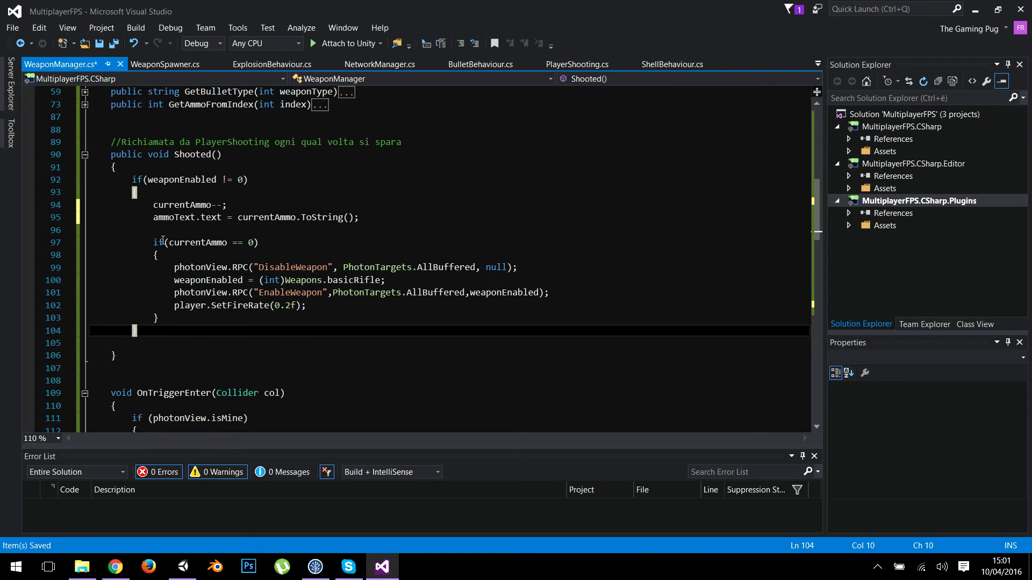
Scroll to the Ammo enum and mark basicAmmo = 0
scroll(296, 323, up, 6)
scroll(296, 322, down, 3)
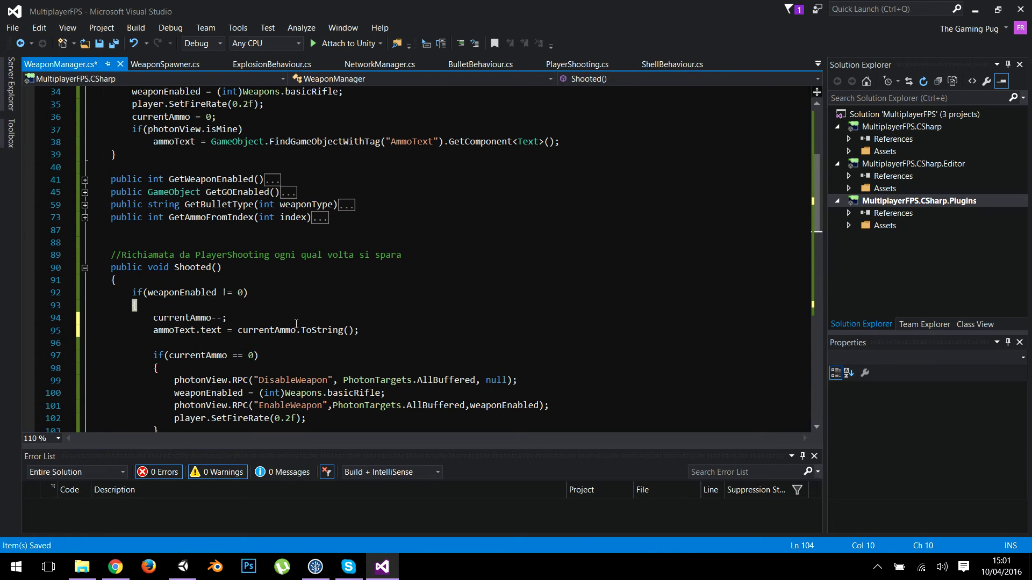
scroll(296, 324, down, 1)
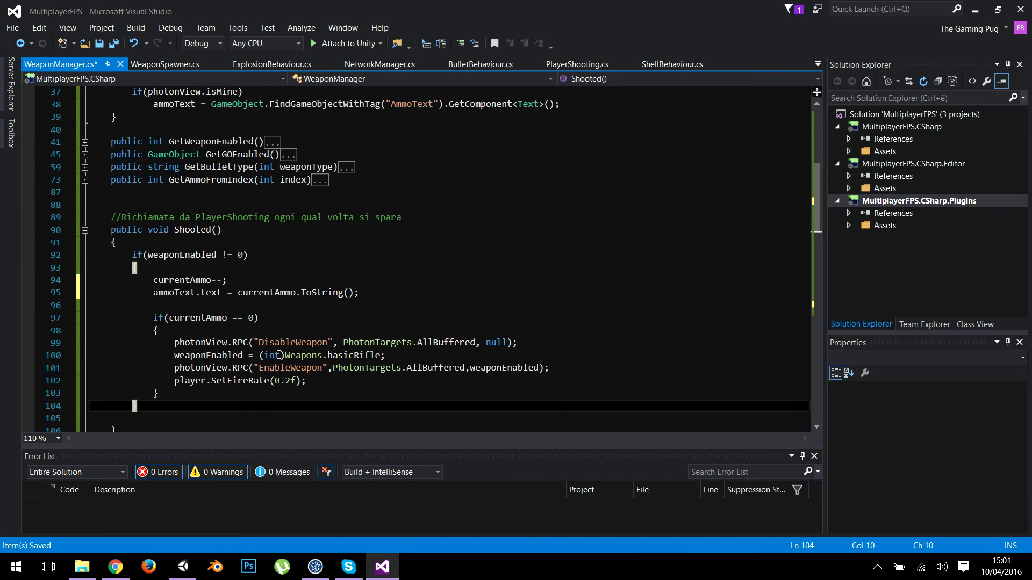
scroll(274, 414, down, 19)
scroll(274, 414, down, 6)
scroll(274, 414, down, 3)
scroll(274, 414, up, 4)
scroll(274, 414, up, 3)
scroll(274, 413, up, 3)
scroll(187, 222, up, 20)
scroll(187, 222, up, 7)
drag(129, 255, 201, 254)
click(200, 254)
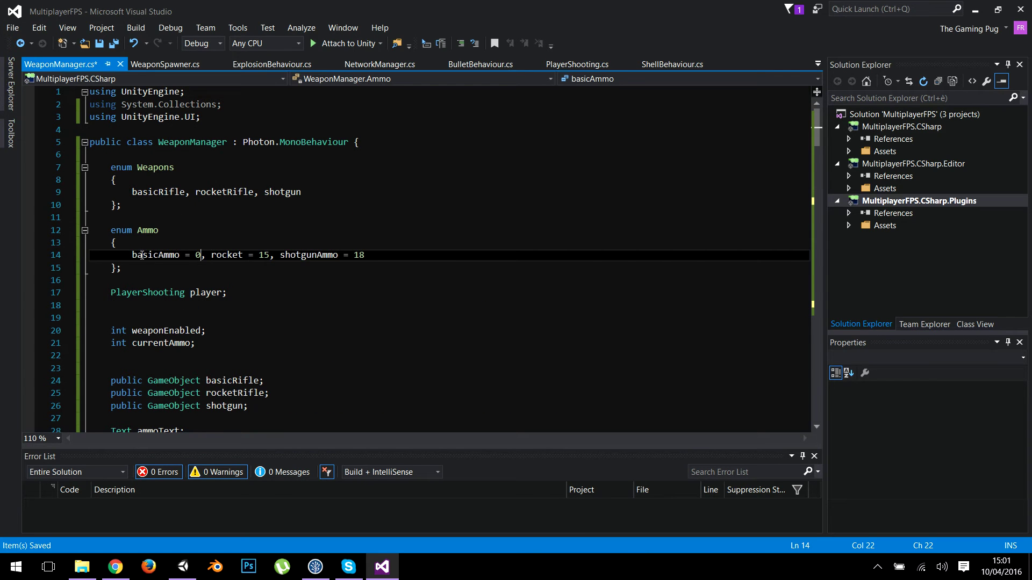
drag(133, 255, 201, 255)
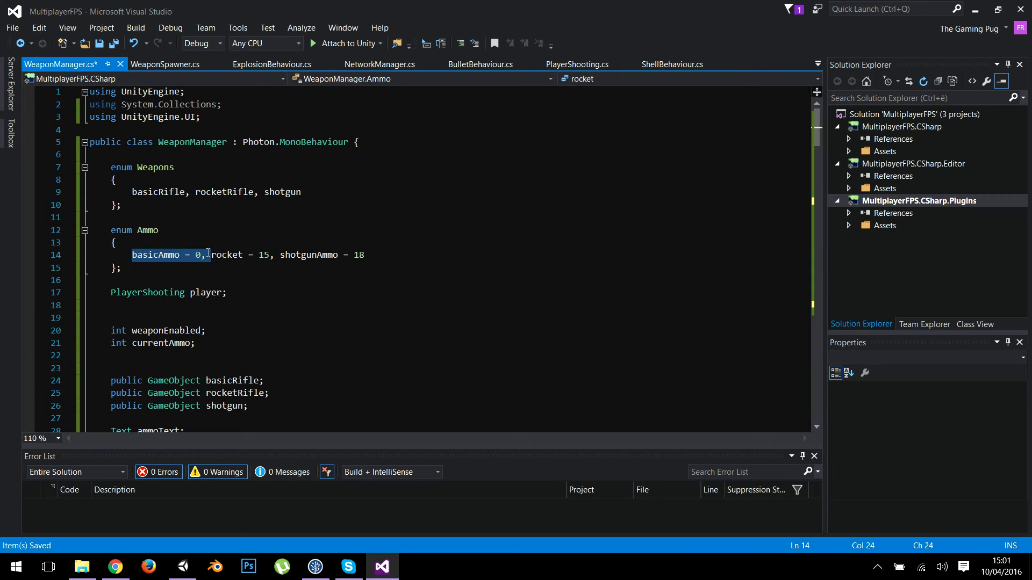
click(202, 254)
key(Right)
key(Right)
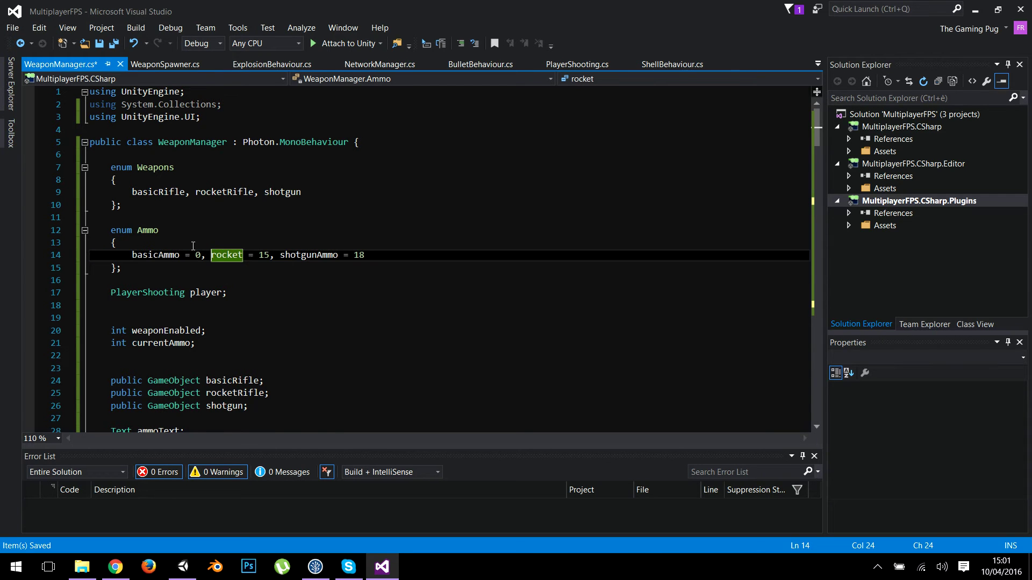
scroll(205, 255, down, 4)
scroll(208, 247, down, 11)
scroll(212, 236, down, 19)
scroll(212, 236, down, 4)
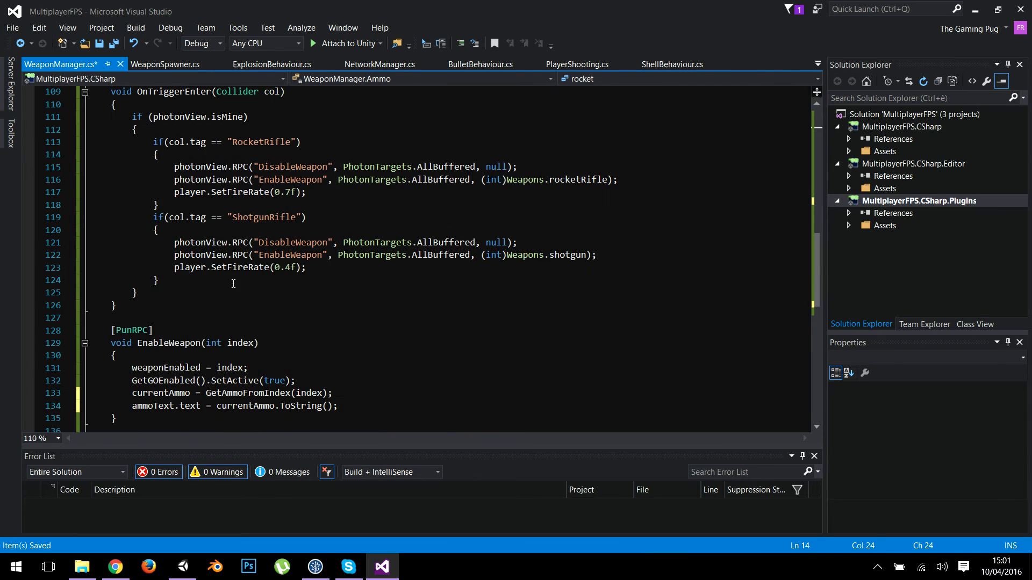
drag(137, 344, 358, 339)
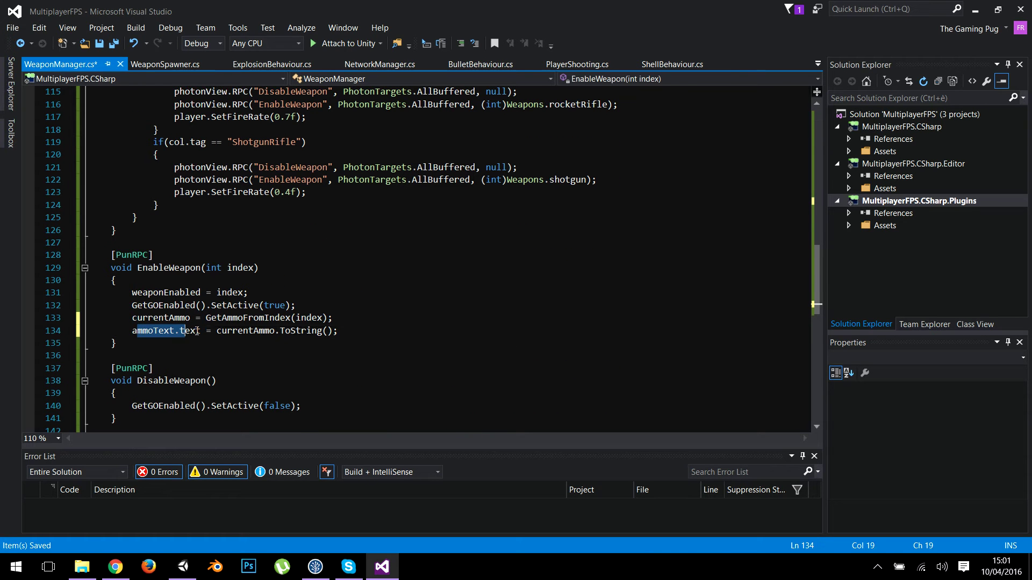
drag(141, 334, 356, 331)
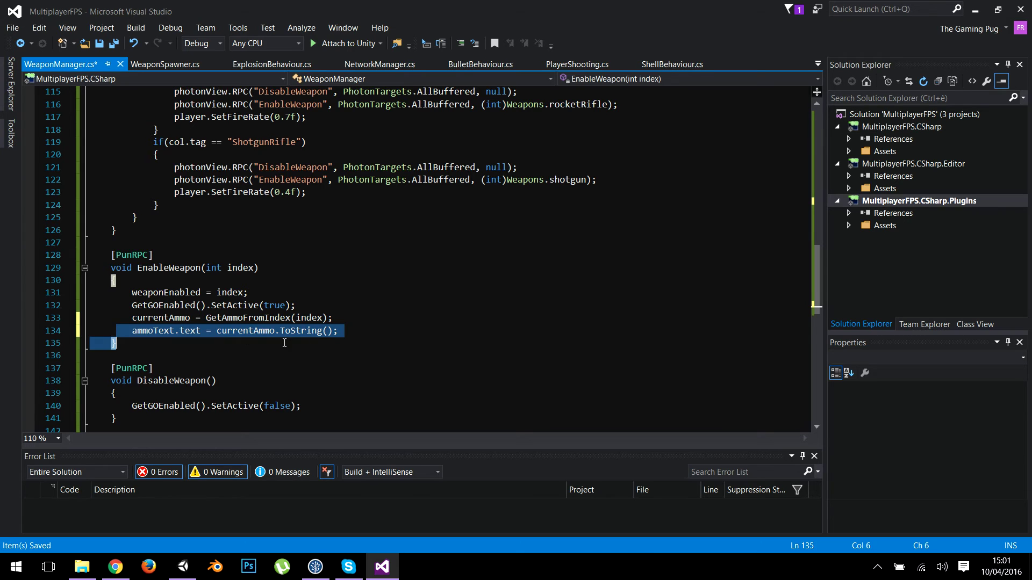
click(355, 330)
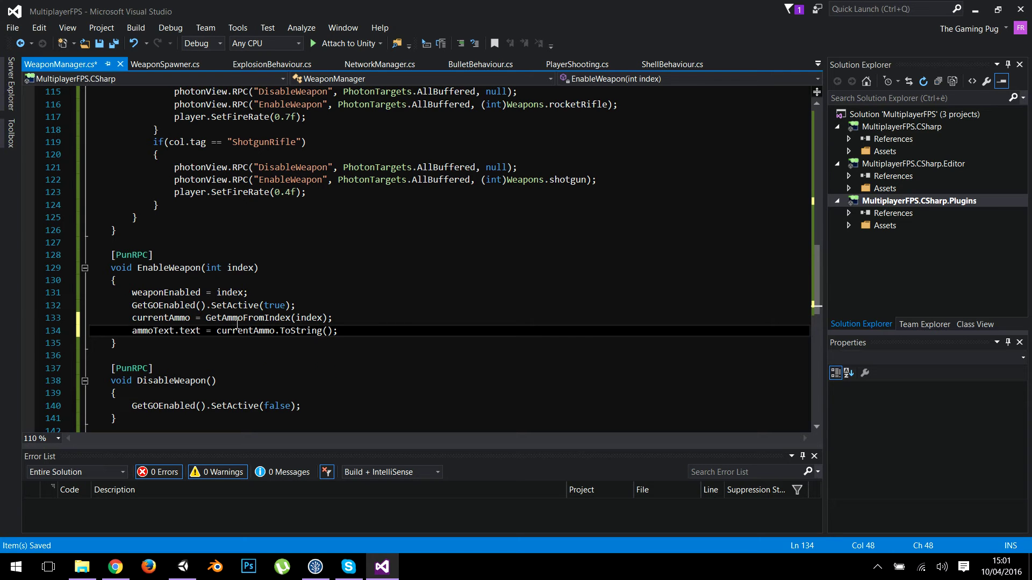
drag(217, 332, 331, 333)
click(327, 332)
scroll(314, 322, up, 3)
scroll(314, 322, up, 2)
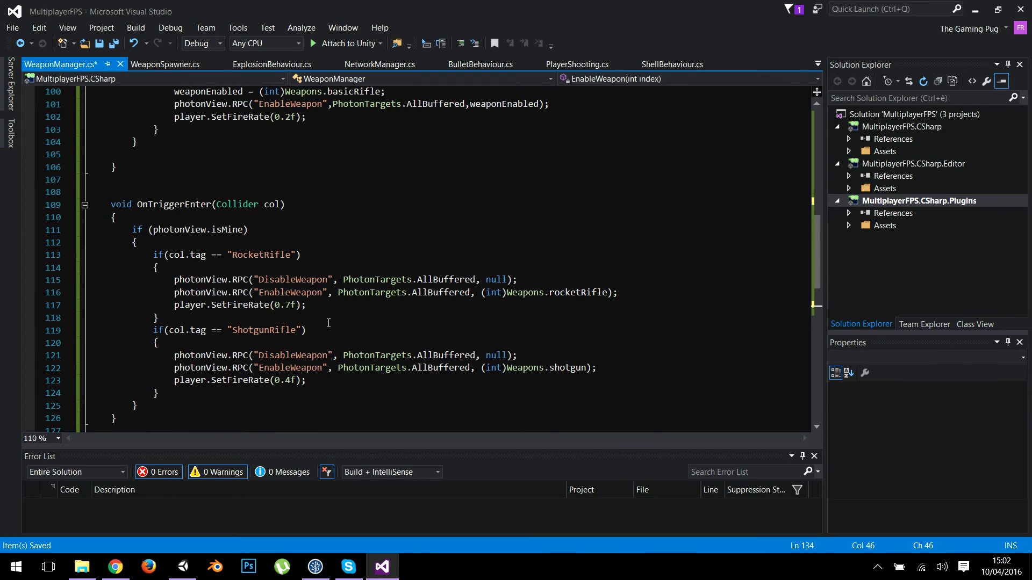
scroll(329, 322, up, 5)
scroll(323, 328, up, 1)
scroll(307, 340, down, 1)
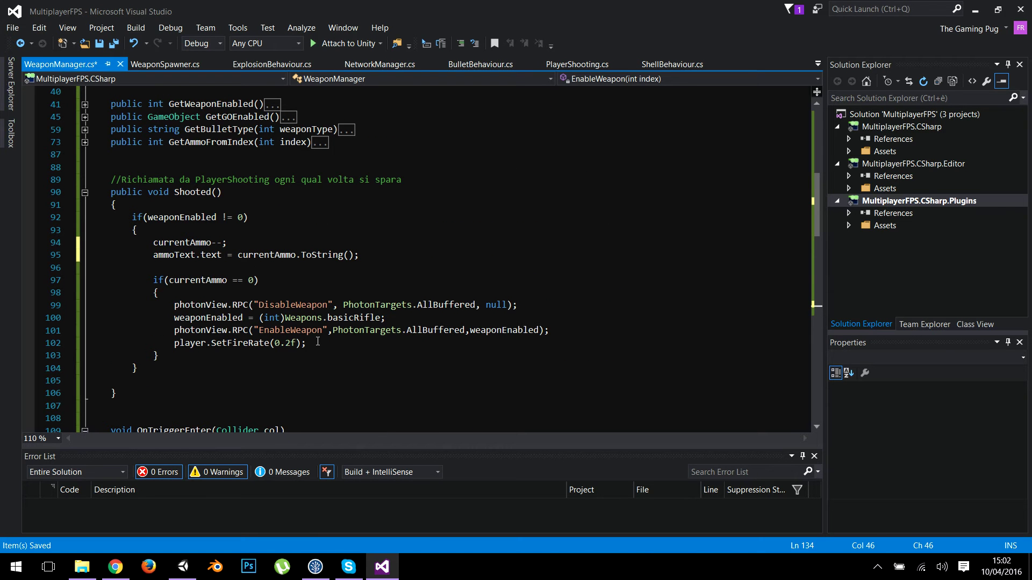
scroll(318, 342, up, 3)
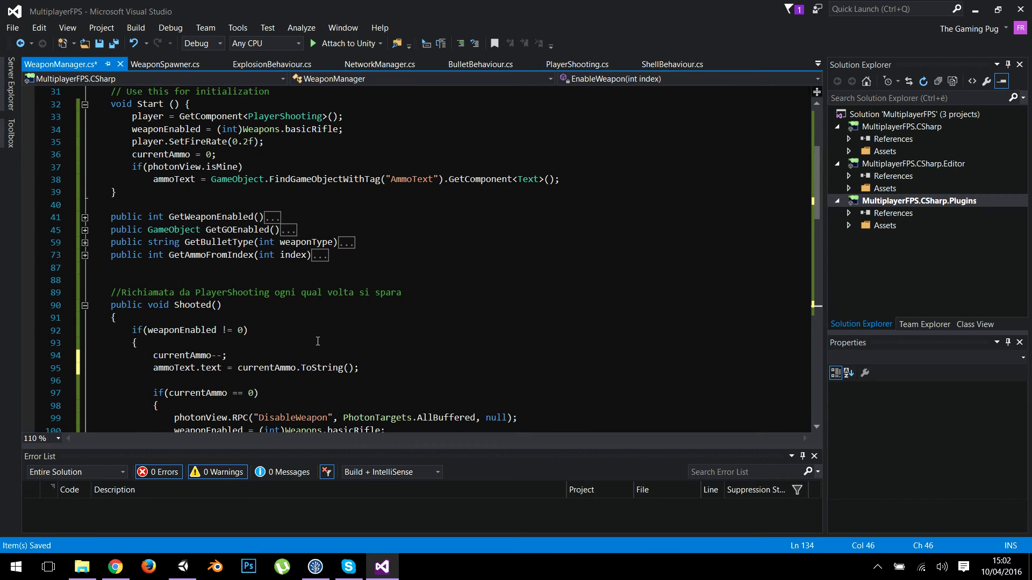
scroll(318, 342, up, 1)
scroll(232, 228, up, 1)
Wrap the AmmoText lookup under if(photonView.isMine) in curly braces
click(307, 238)
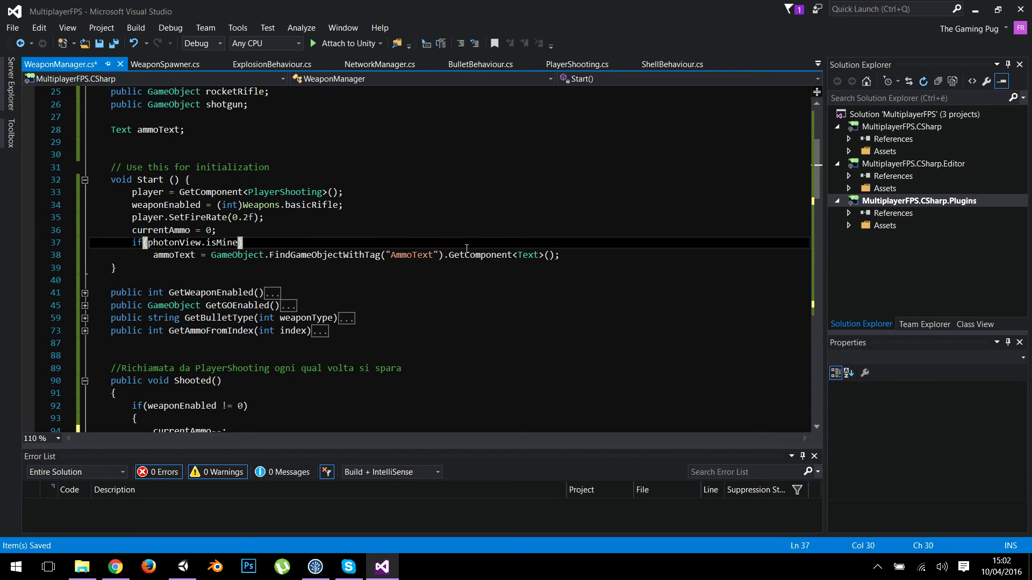
mouse_move(358, 258)
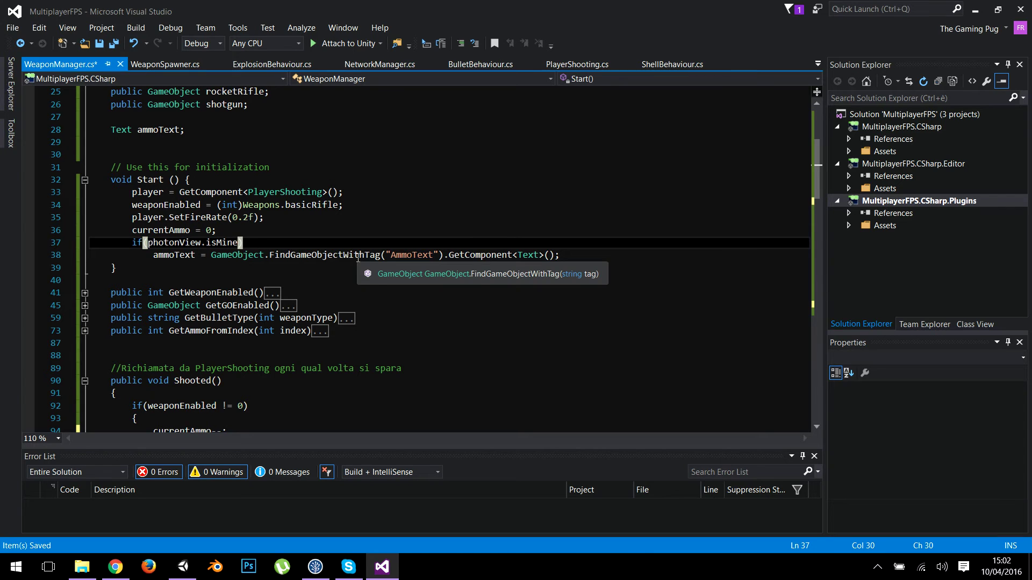
text({)
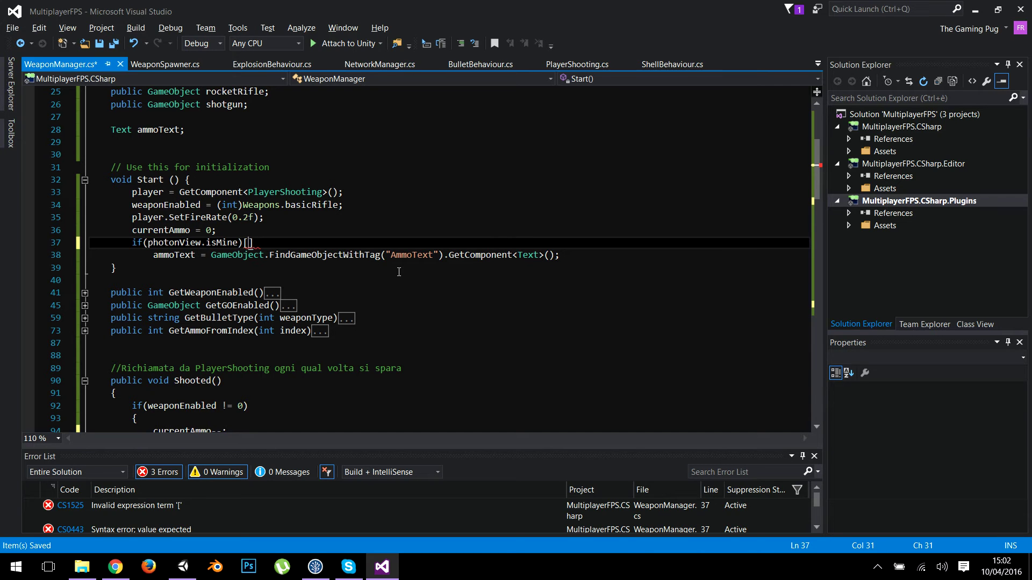
text({)
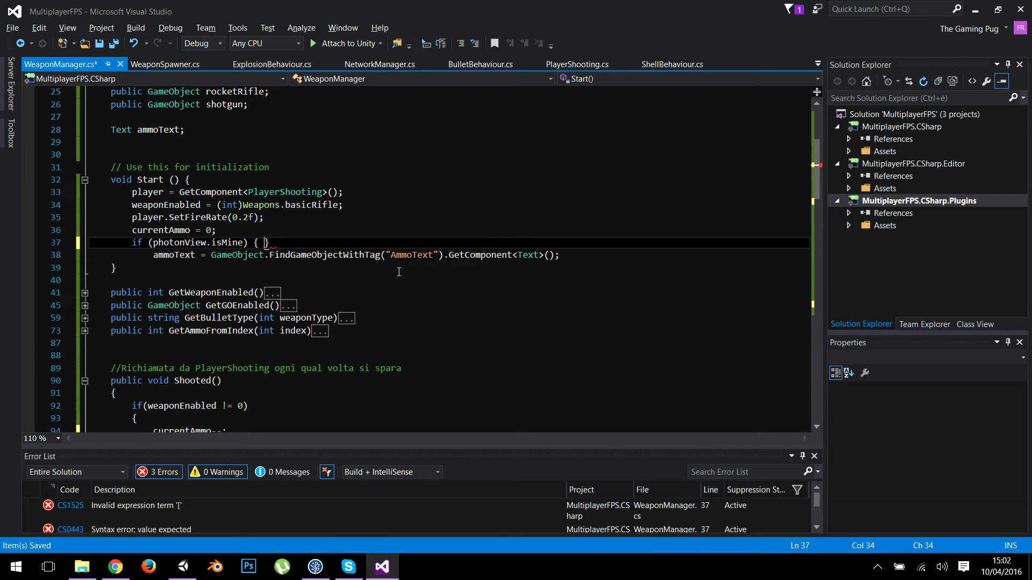
key(Delete)
key(Delete)
click(570, 255)
key(Return)
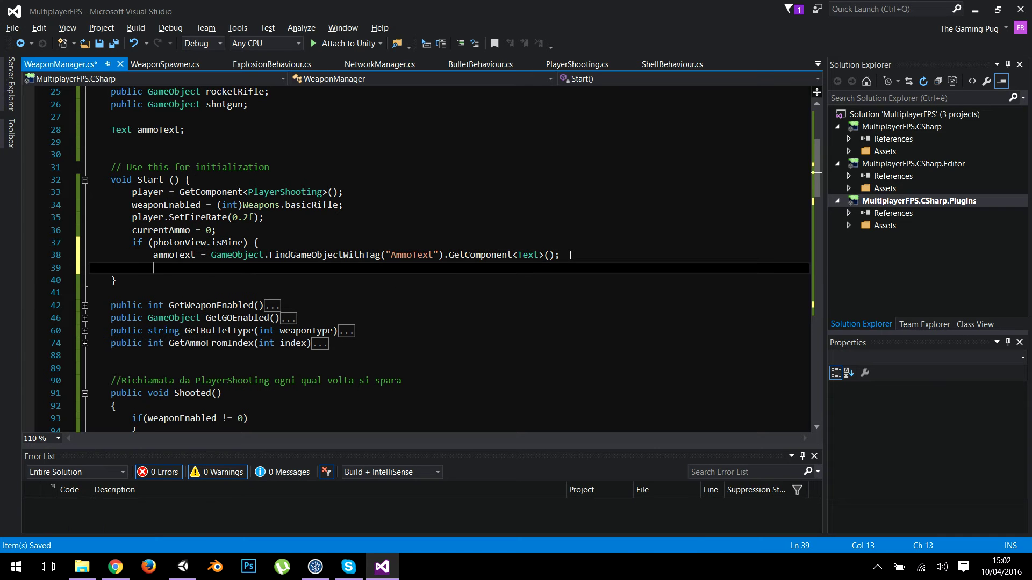
text(})
click(580, 267)
Add ammoText.text = "oo".ToString(); inside the braced block and remove the extra blank line
text(4)
key(BackSpace)
key(Return)
text(ammoText.text = currentAmmo.ToString();)
key(Return)
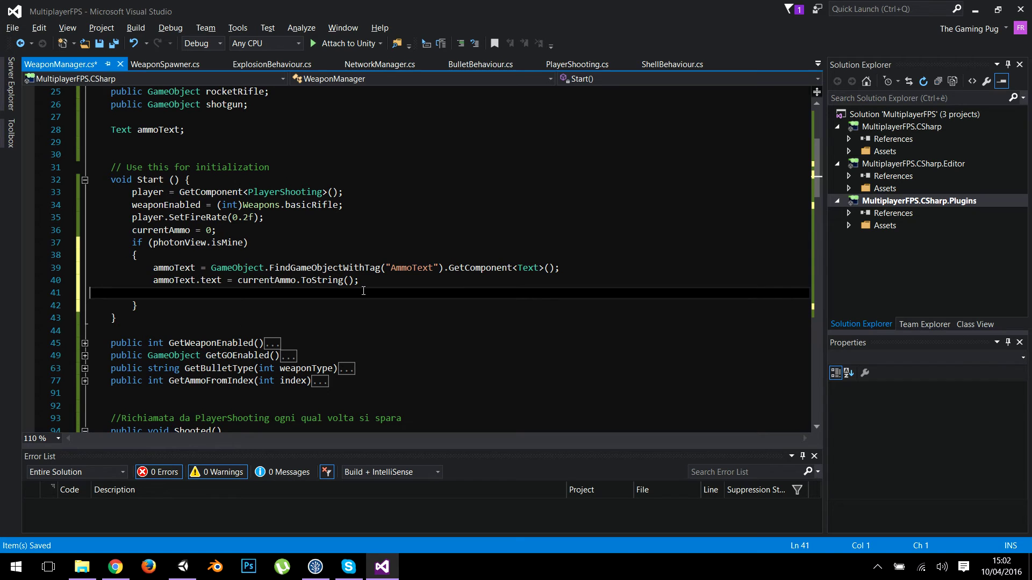
double_click(282, 281)
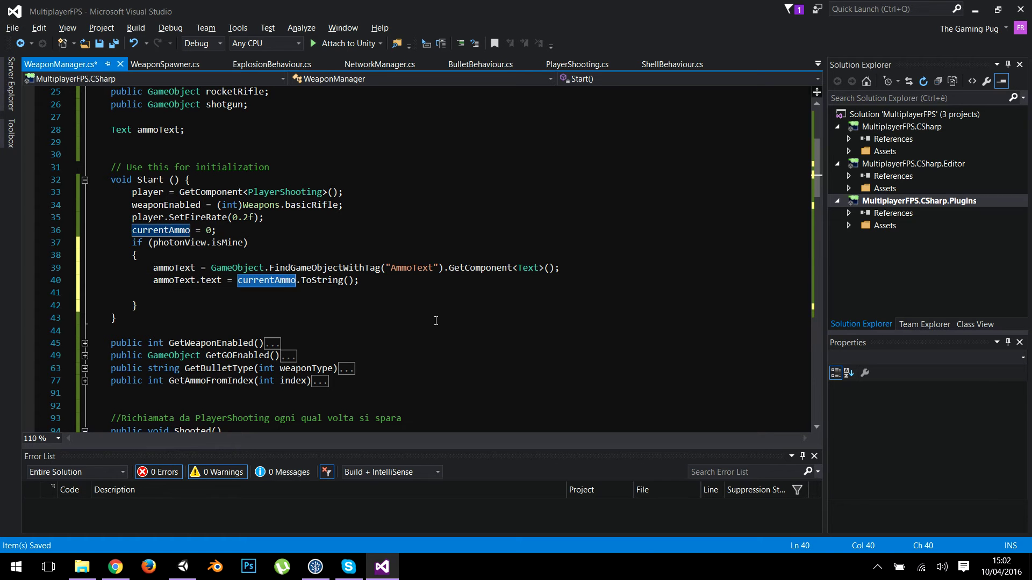
text((oo))
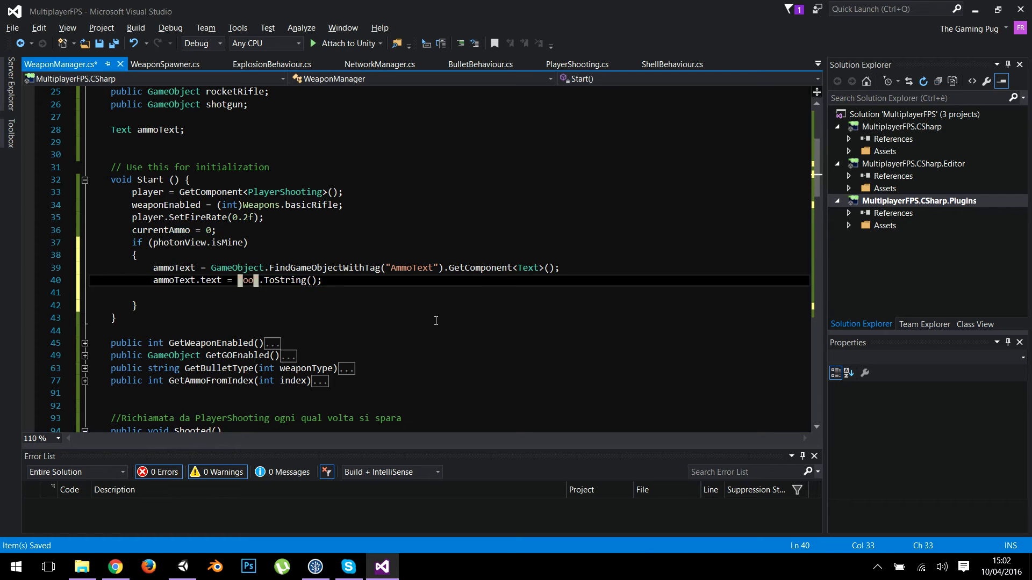
click(409, 267)
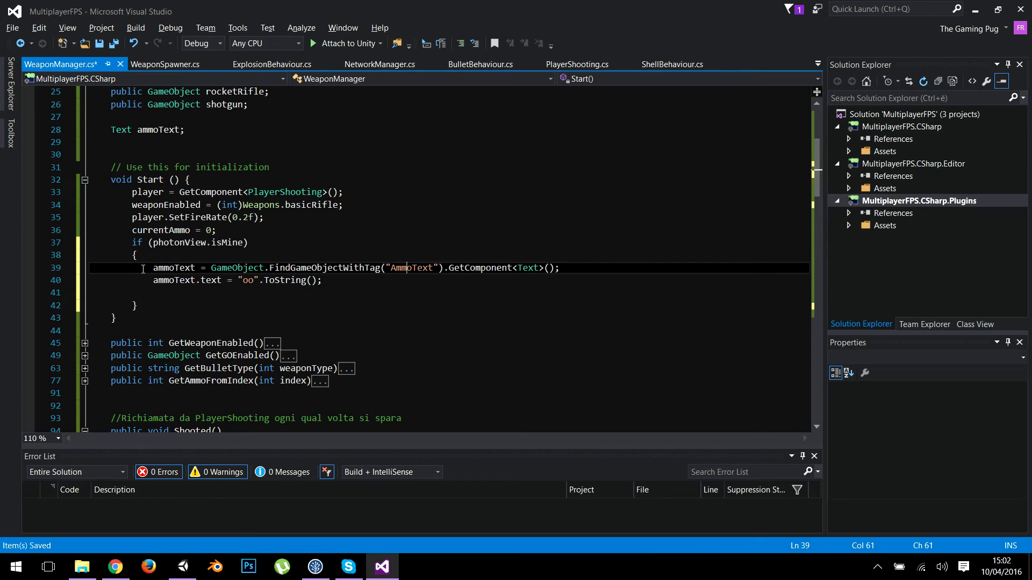
drag(154, 280, 322, 280)
click(322, 280)
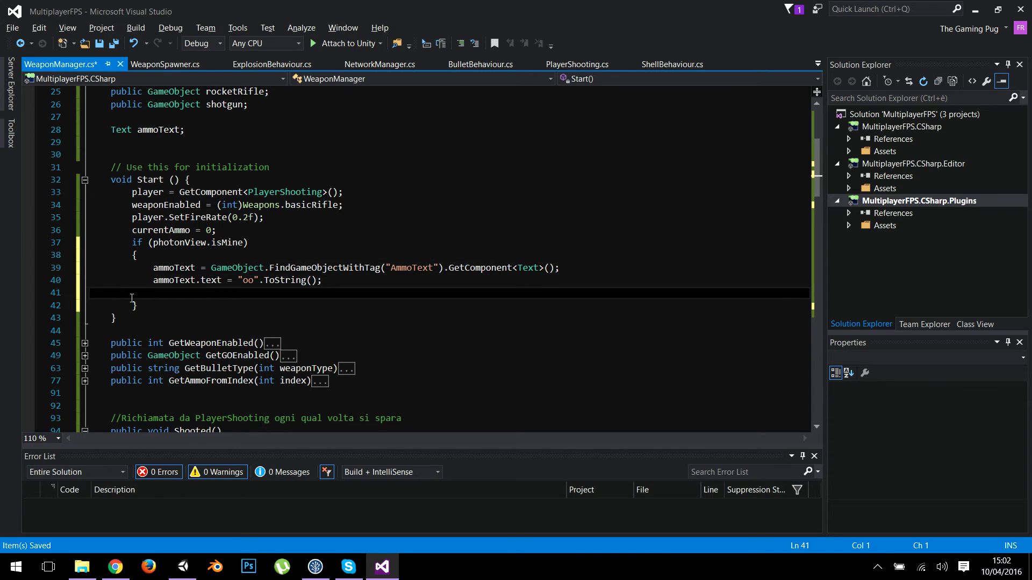
key(Delete)
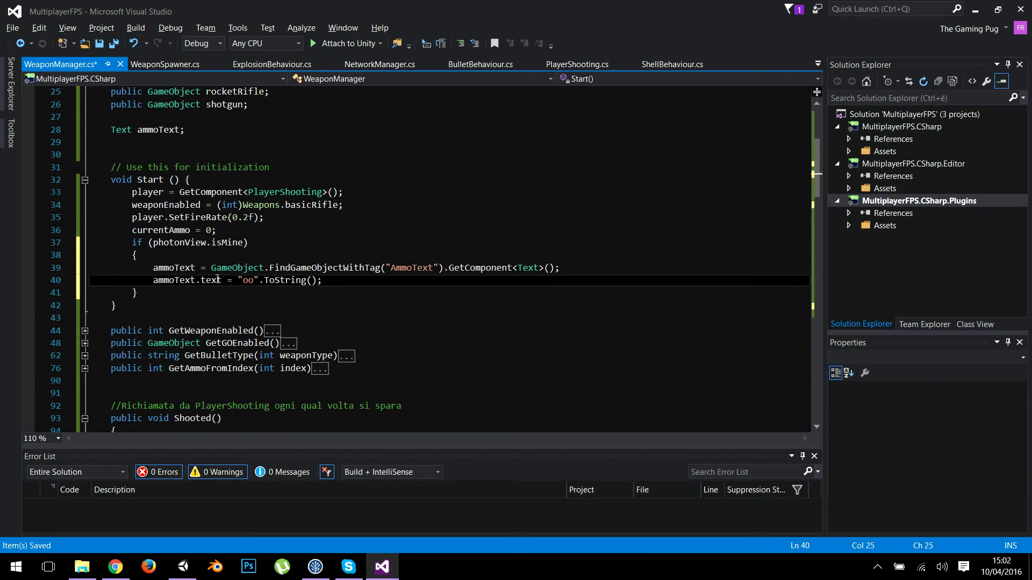
Copy the "oo" ammo text line and paste it after player.SetFireRate(0.2f) in Shooted()
triple_click(217, 279)
key(ctrl+c)
scroll(165, 352, down, 2)
scroll(166, 352, down, 4)
scroll(293, 310, up, 2)
scroll(293, 310, down, 2)
click(323, 331)
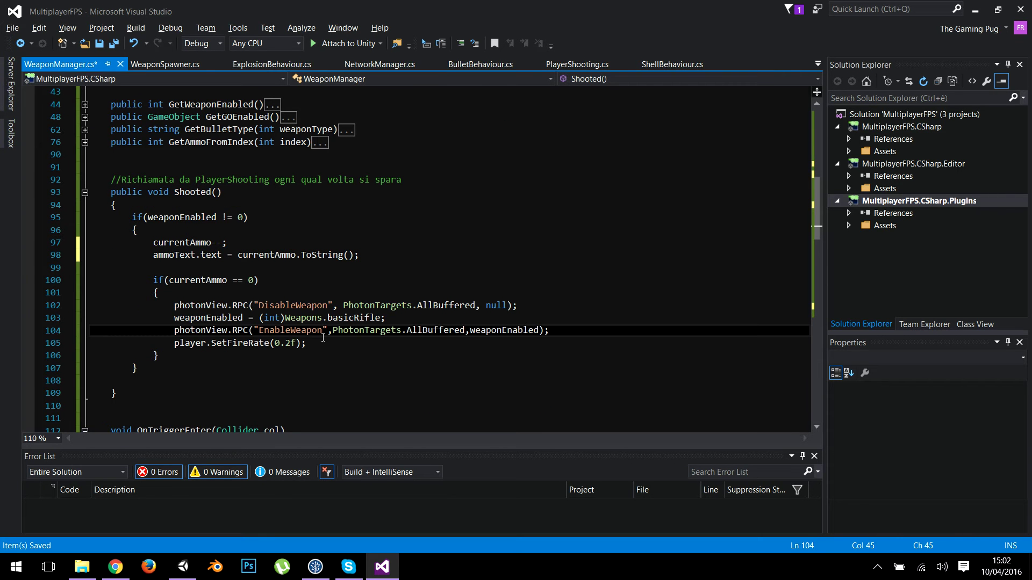
click(357, 344)
key(Return)
key(ctrl+v)
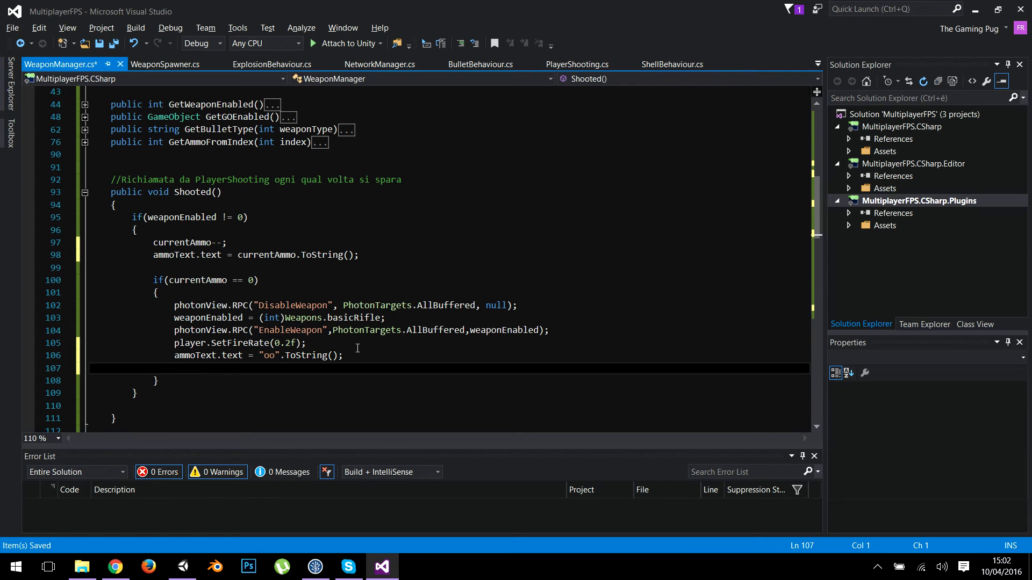
key(BackSpace)
Review the ammo-empty and weaponEnabled checks and the new "oo" line 106
click(262, 280)
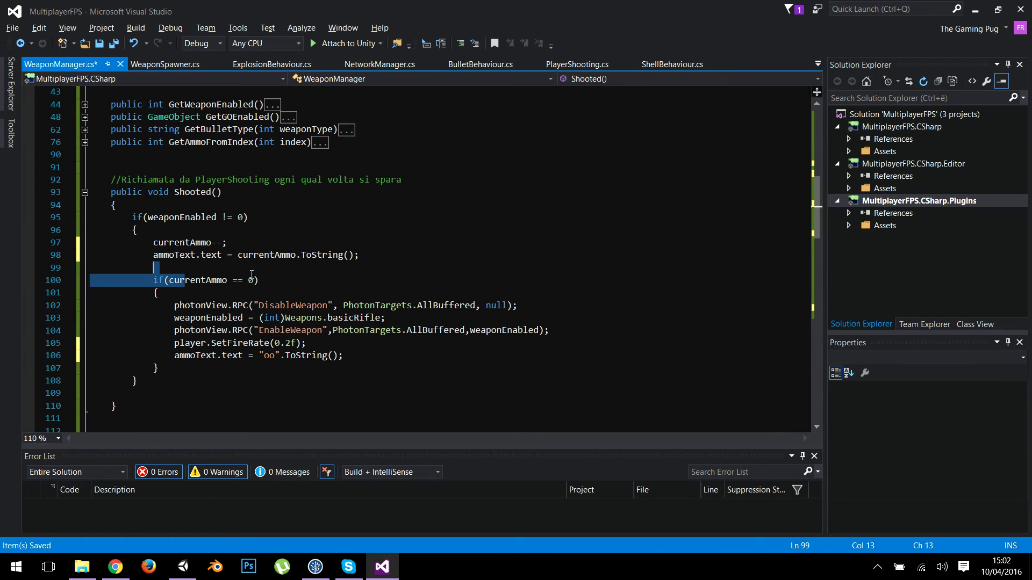
click(269, 217)
click(288, 228)
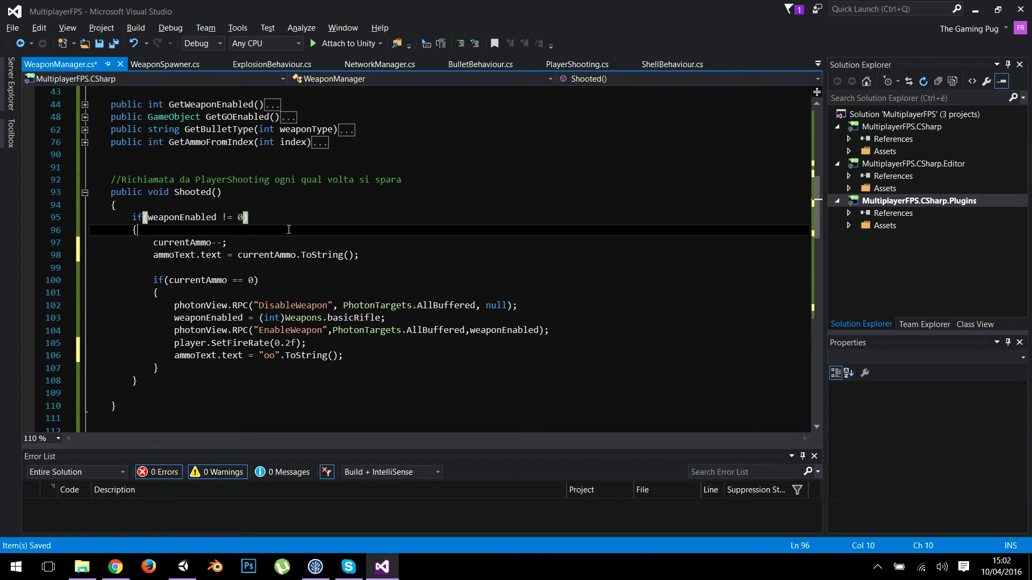
drag(344, 355, 247, 342)
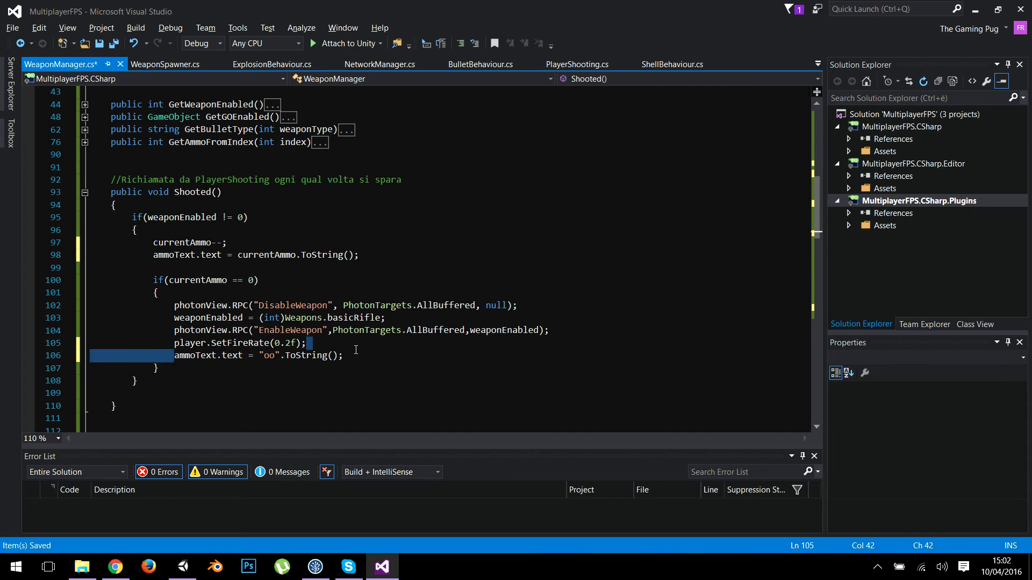
click(272, 356)
drag(252, 364, 287, 356)
click(371, 357)
Insert an if (photonView.isMine) { } check above the ammoText line in EnableWeapon
scroll(239, 357, down, 5)
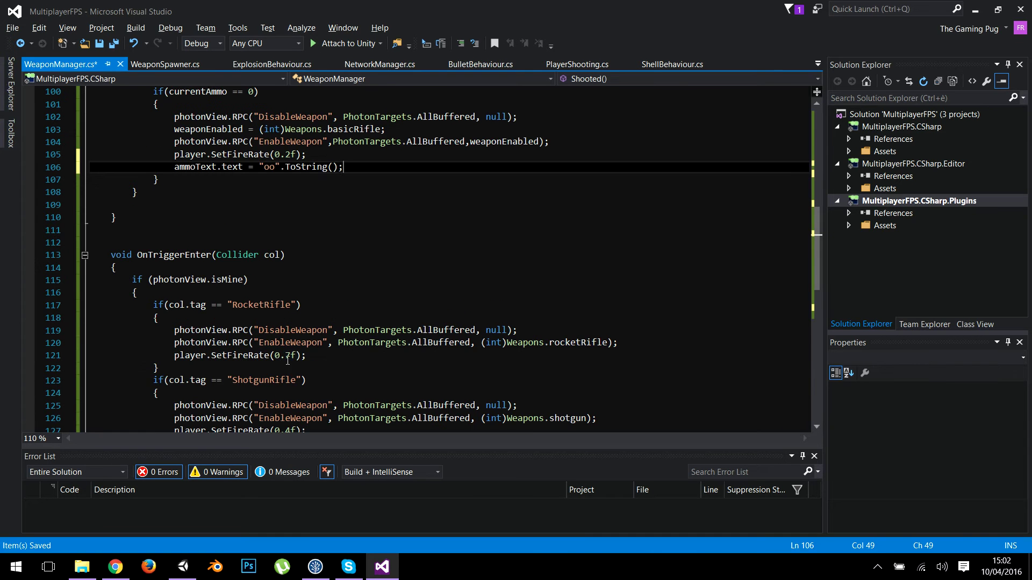
scroll(258, 199, down, 7)
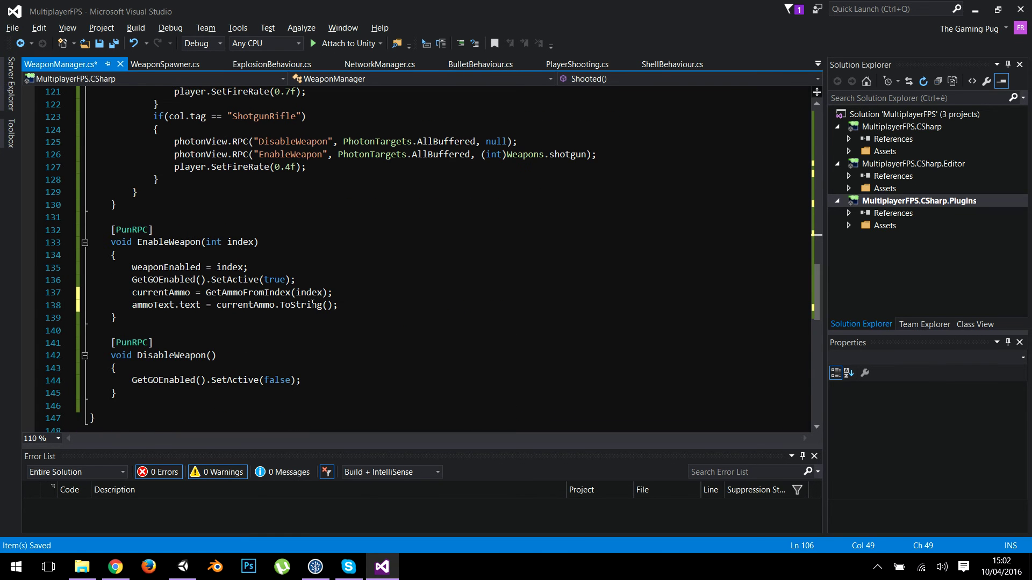
click(332, 295)
key(Return)
text(f ()
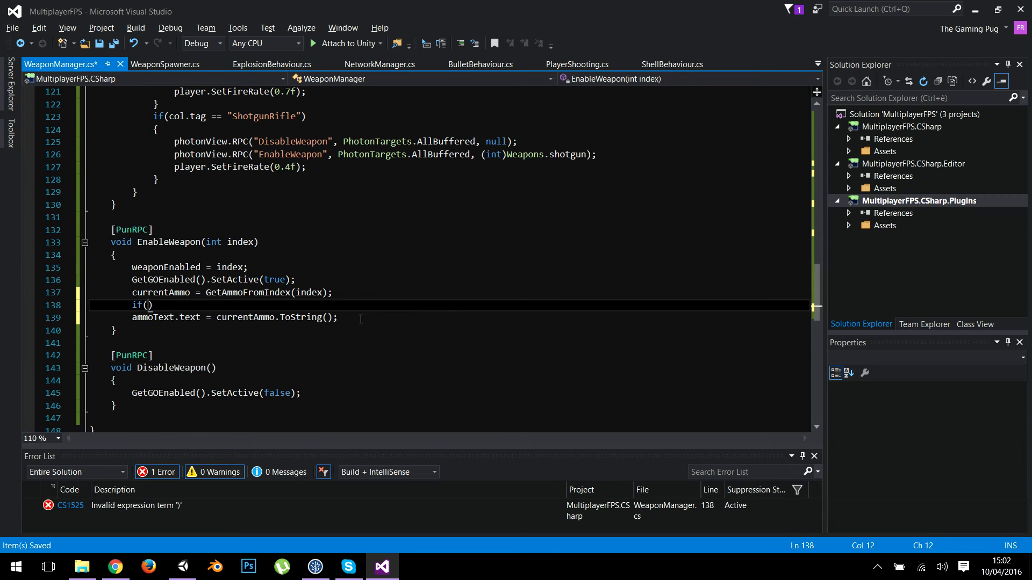
text(photon)
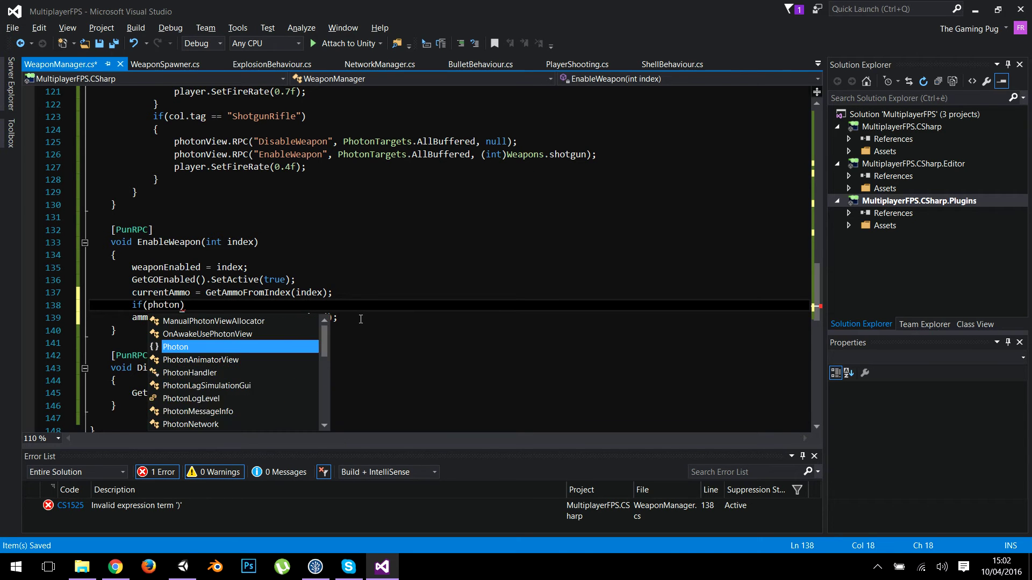
text(View.isMine) { })
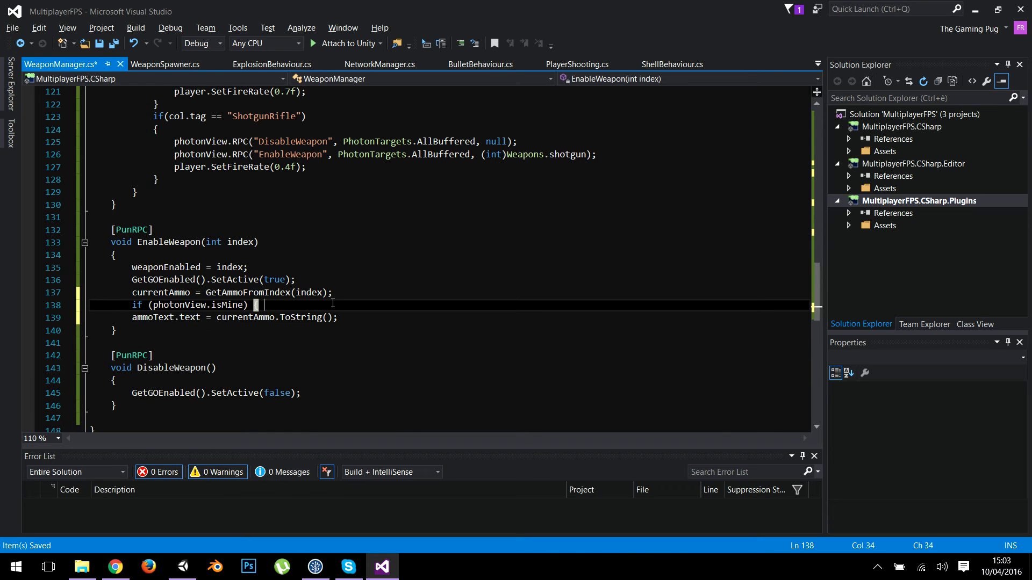
click(353, 273)
Close the if block with a brace after the ammoText line and save WeaponManager.cs
click(362, 317)
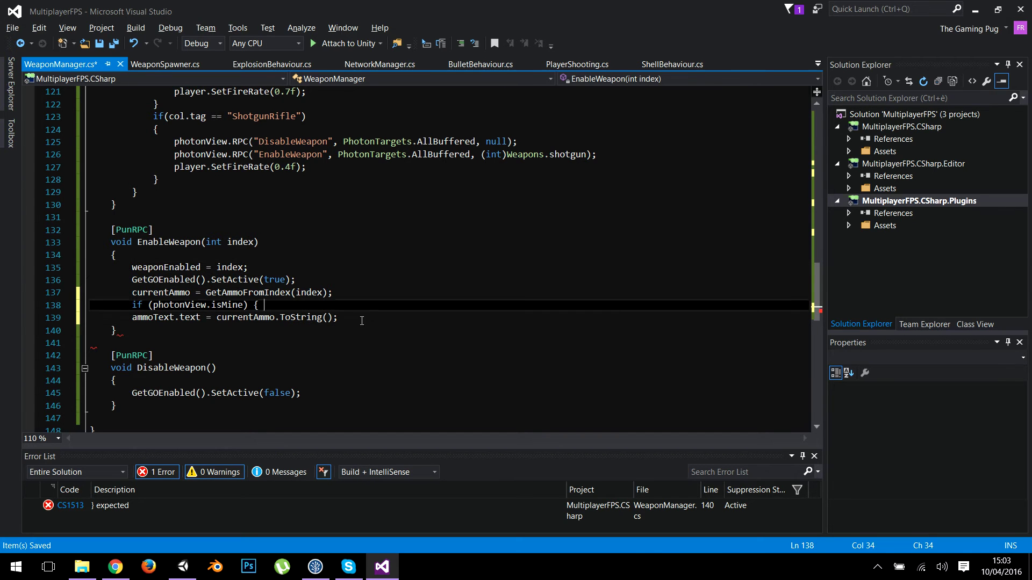
key(Return)
text(})
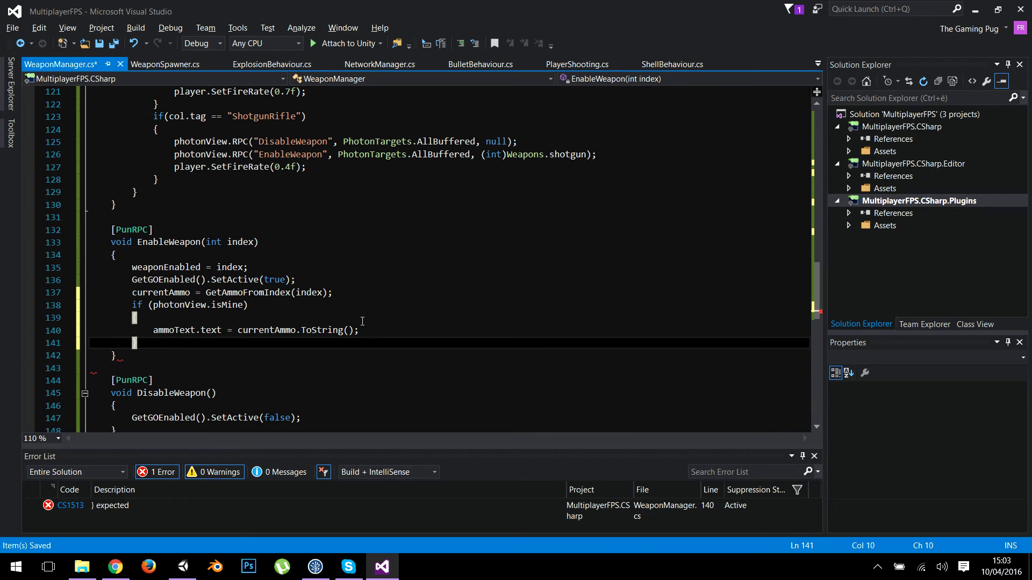
click(107, 46)
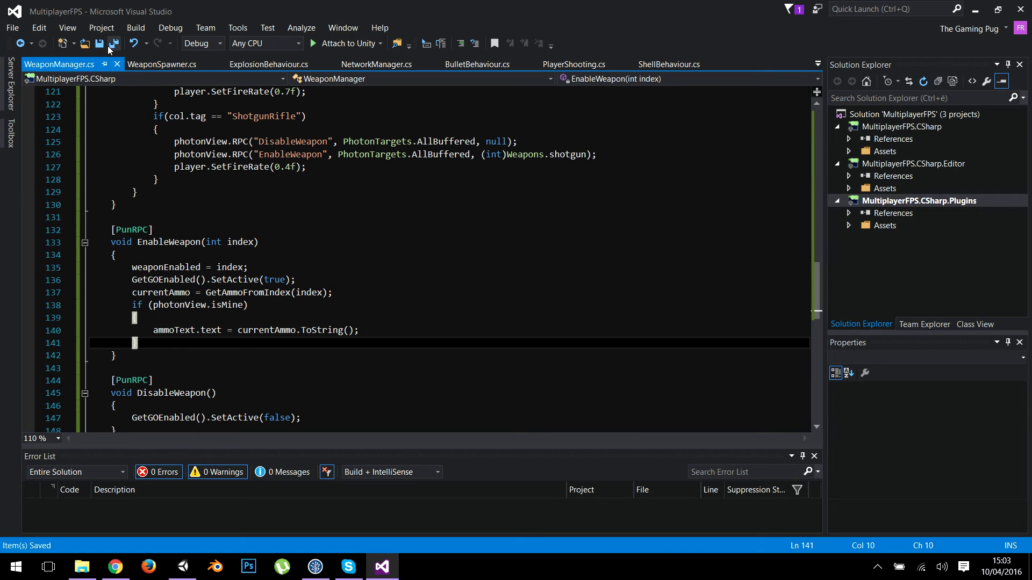
click(984, 8)
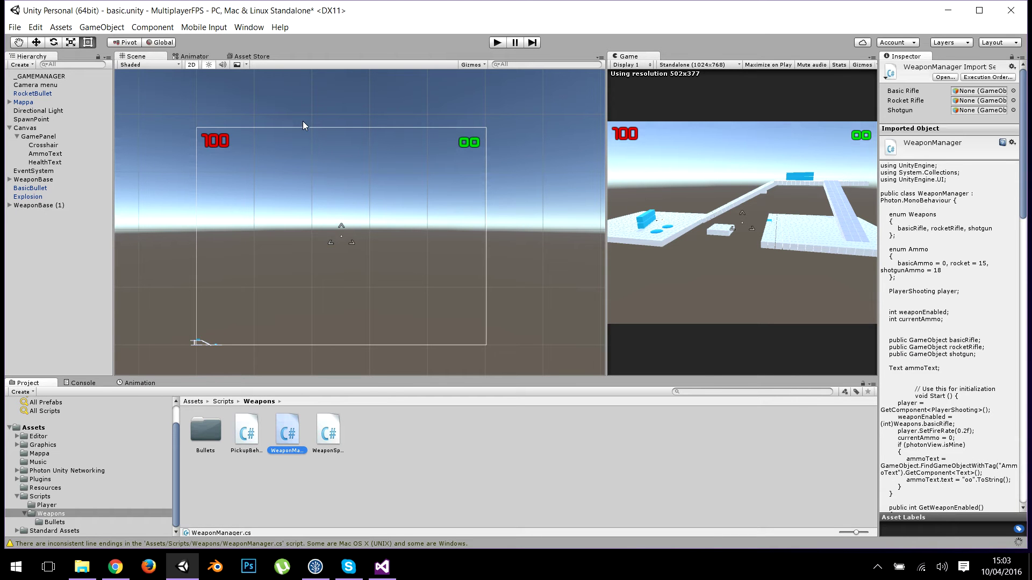
Start play mode, fire the basic rifle, then fire eight rockets from the rocket launcher
click(495, 47)
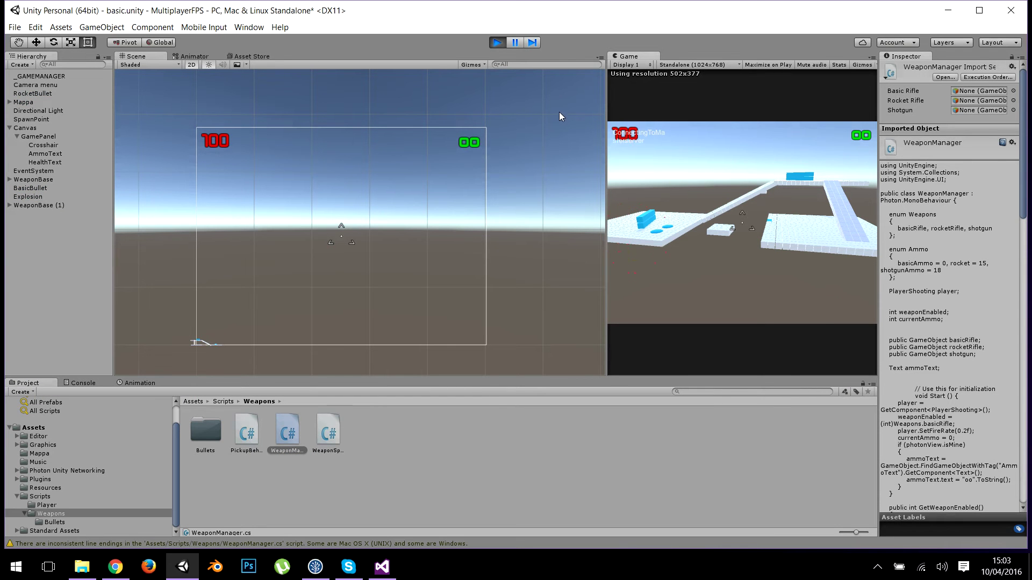
click(742, 221)
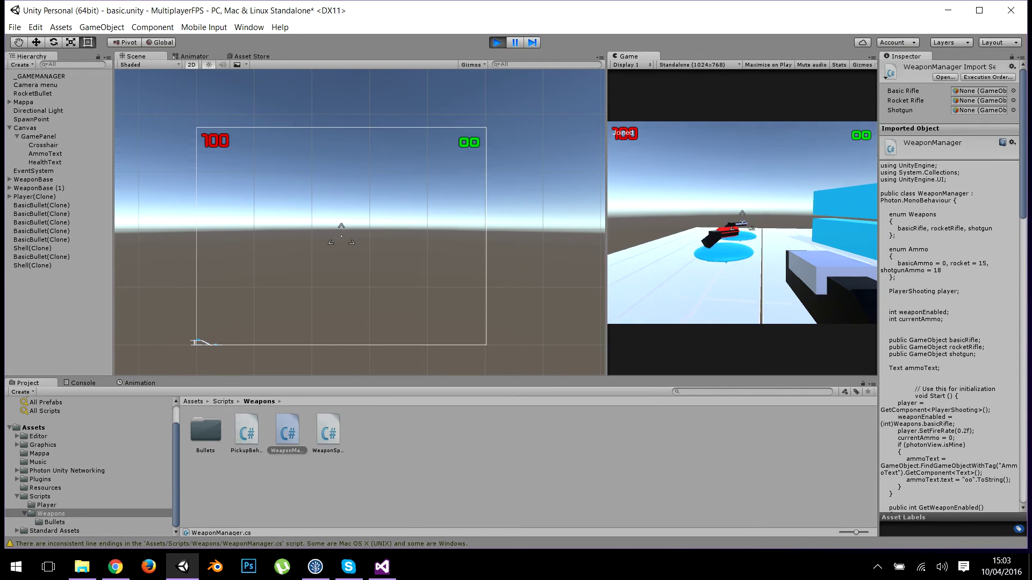
key(2)
click(742, 220)
click(742, 220)
click(742, 221)
click(742, 220)
click(742, 221)
click(742, 220)
click(742, 220)
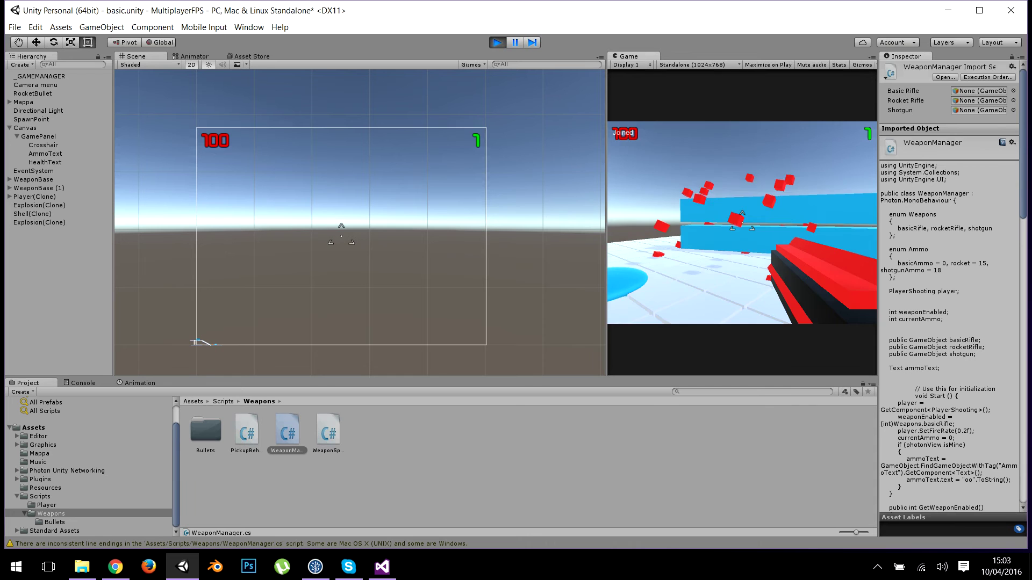
click(742, 221)
Fire the shotgun three times, then fire three more shots with the basic rifle
key(1)
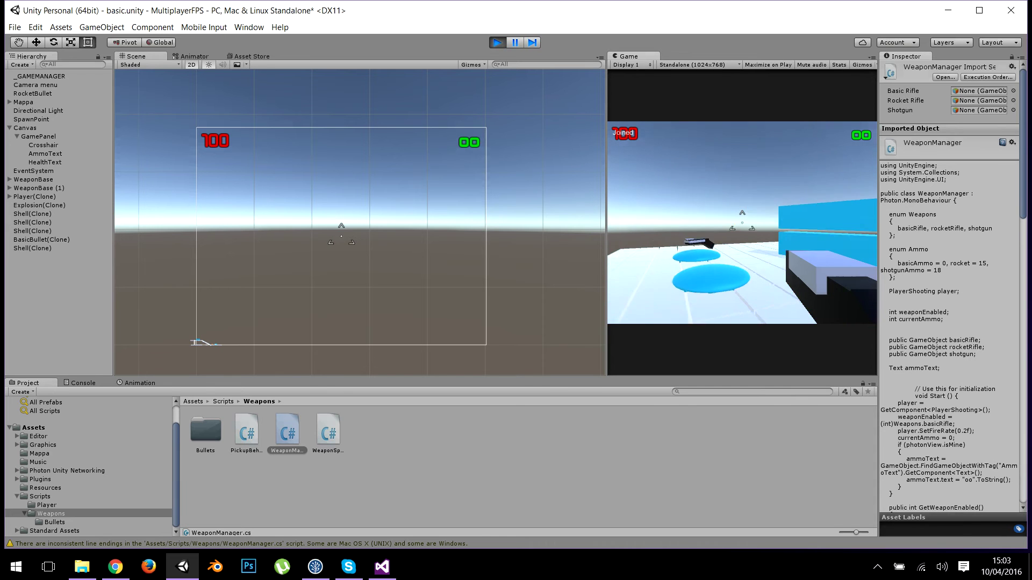
key(3)
click(742, 220)
click(742, 221)
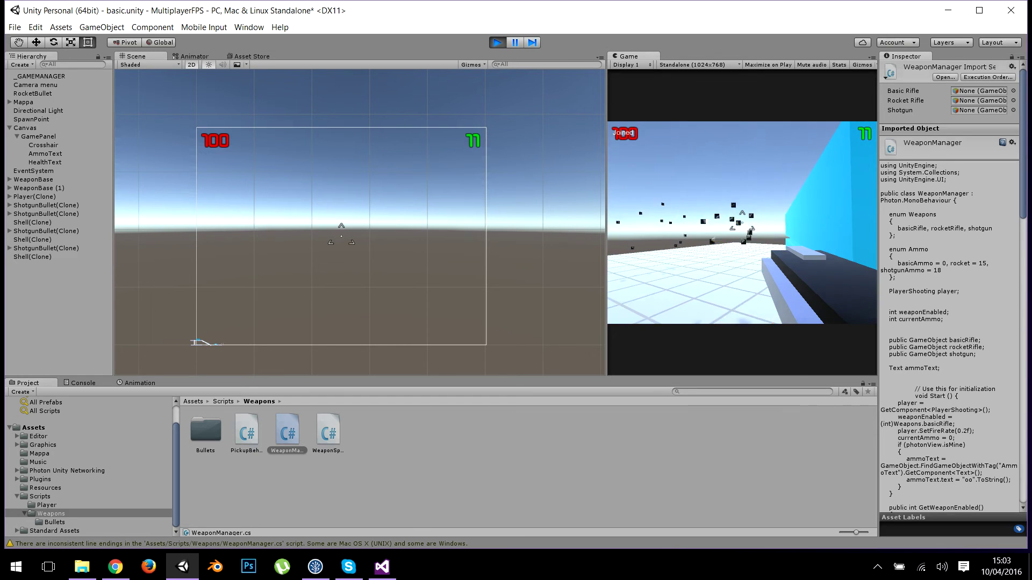
click(742, 221)
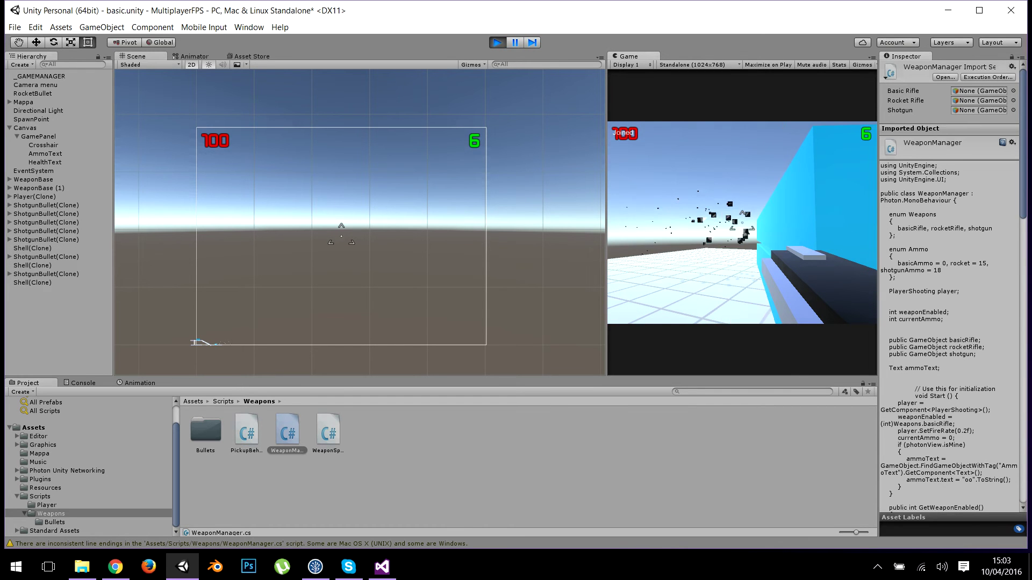
key(1)
click(742, 220)
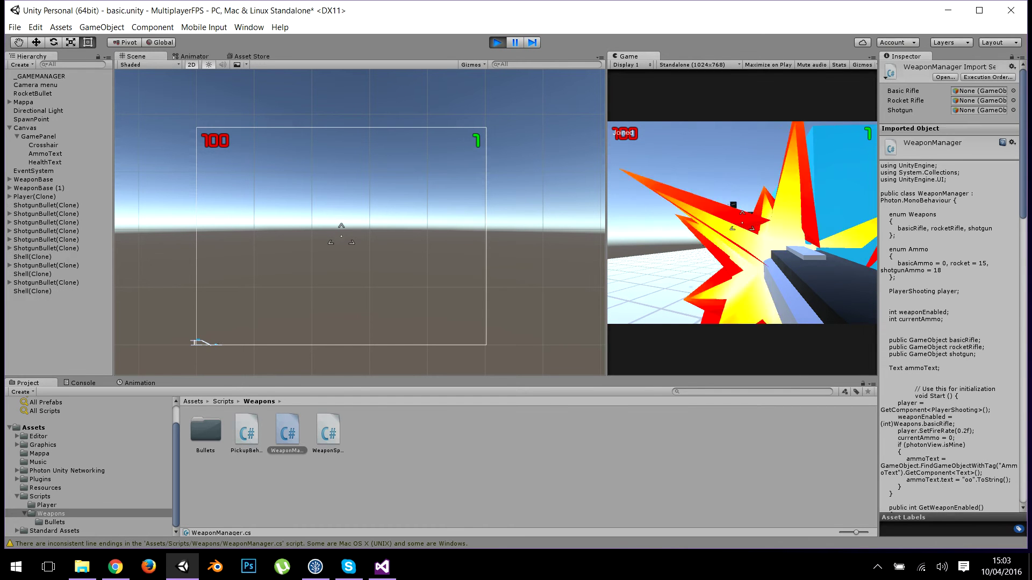
click(742, 220)
click(742, 220)
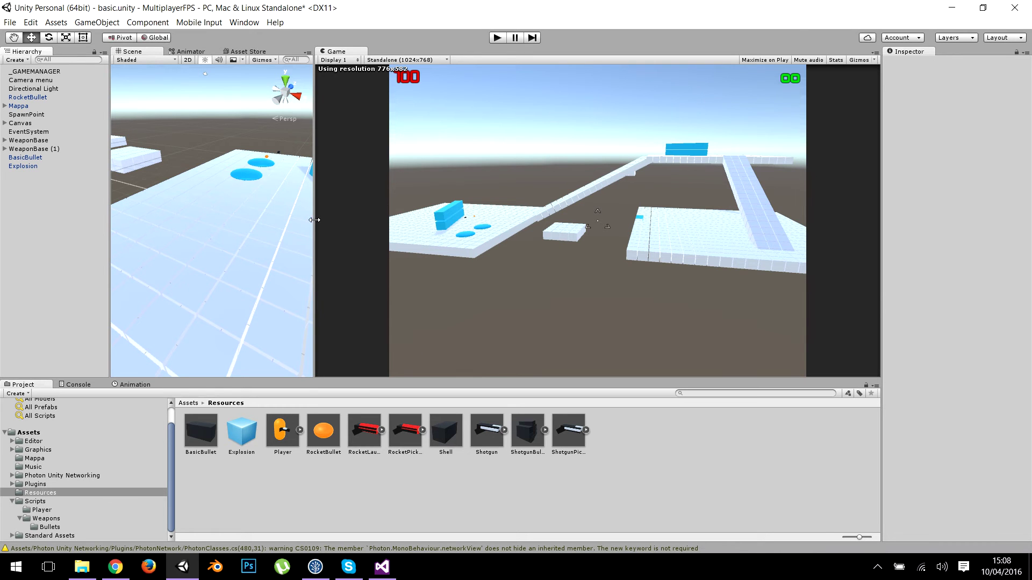
Place a Player prefab instance in the widened Scene view, frame it, and run a play test
drag(316, 220, 493, 220)
drag(317, 344, 301, 186)
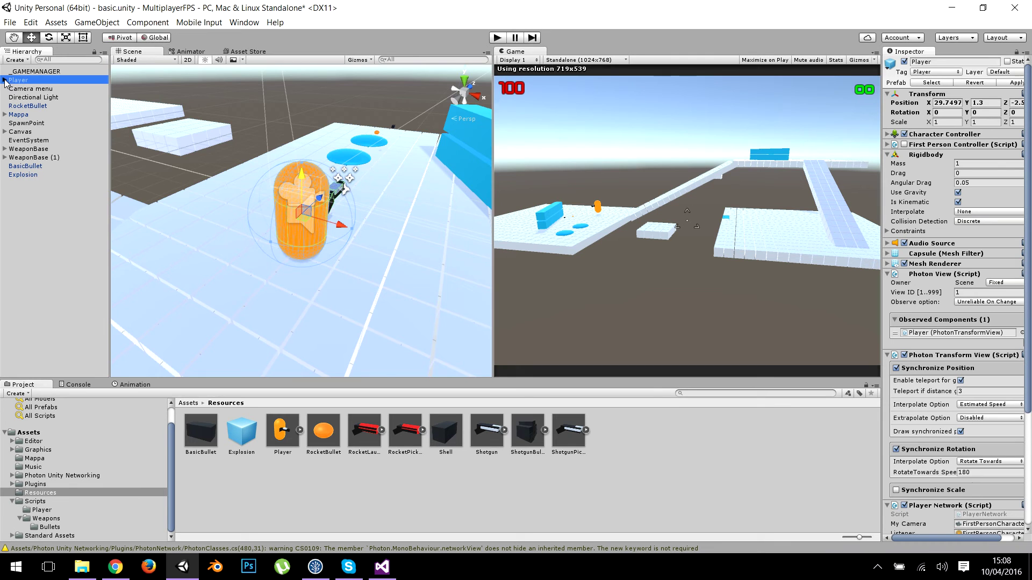
click(288, 182)
key(f)
mouse_move(308, 190)
right_down()
mouse_move(254, 160)
mouse_move(182, 169)
right_up()
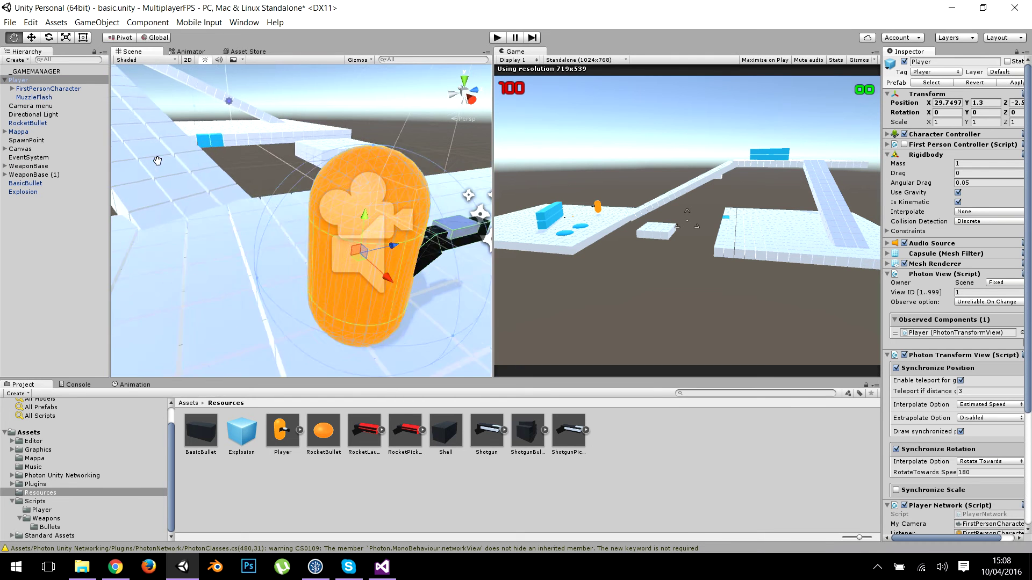
click(496, 37)
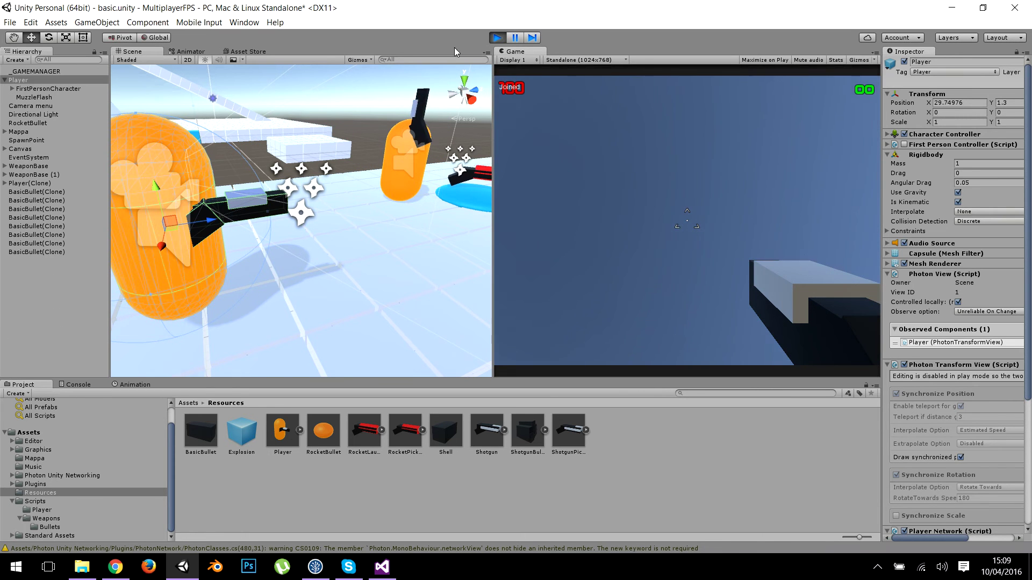
click(496, 39)
Reparent MuzzleFlash under FirstPersonCharacter, confirm breaking the instance, and Apply to the Player prefab
click(33, 98)
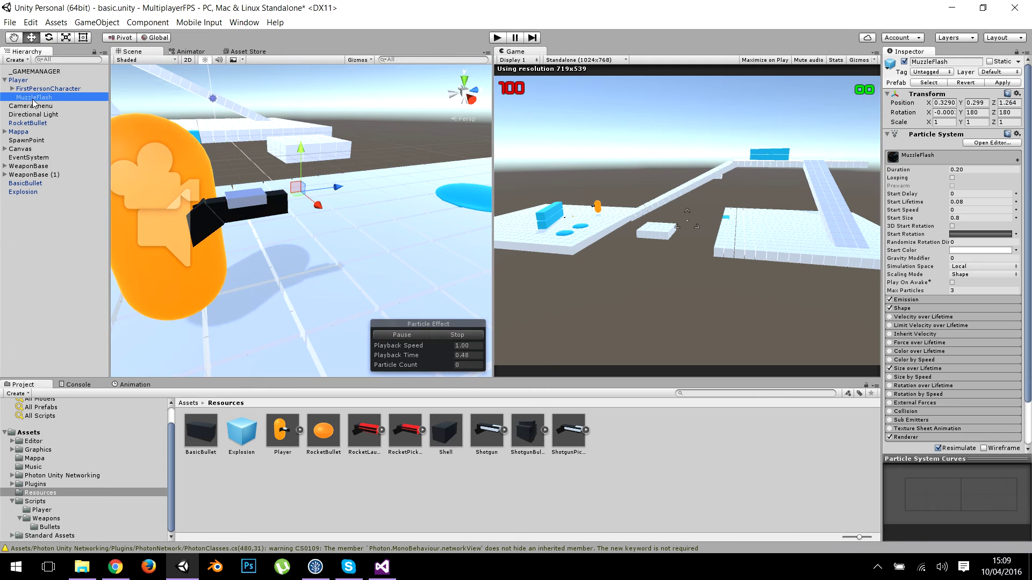
drag(35, 100, 62, 89)
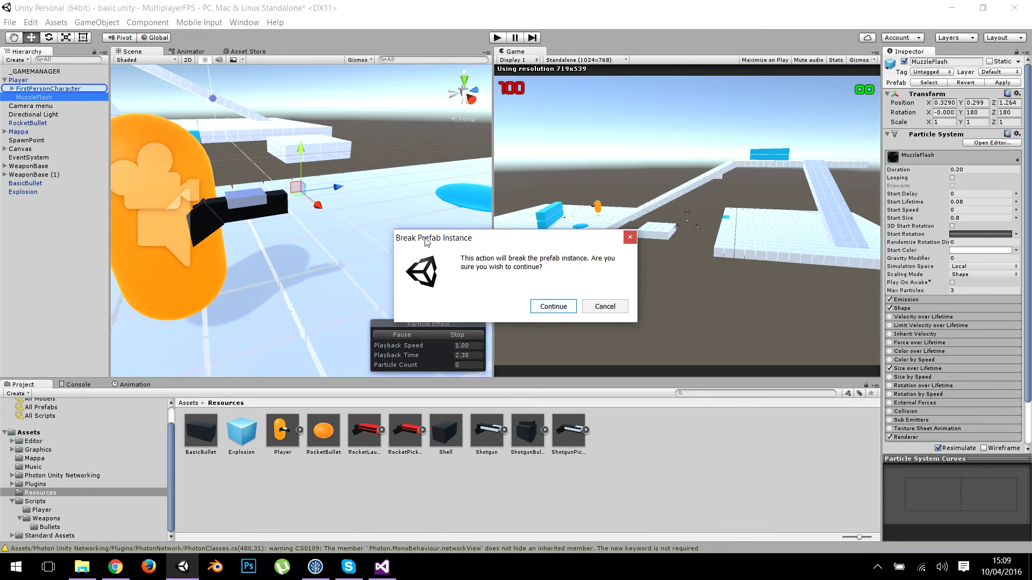
click(537, 305)
click(21, 81)
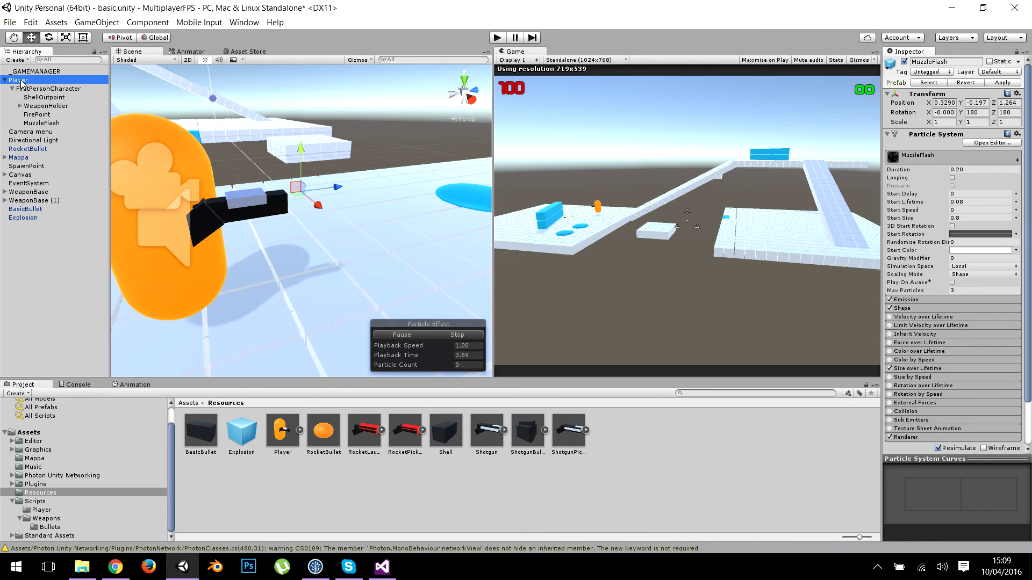
click(1009, 84)
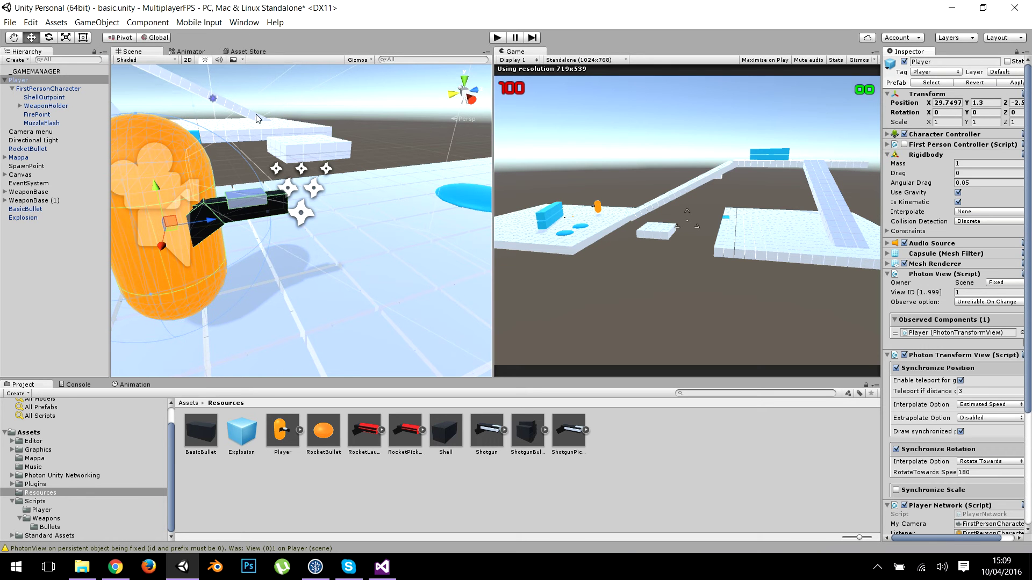
Start play mode again and fire several rifle shots
click(502, 38)
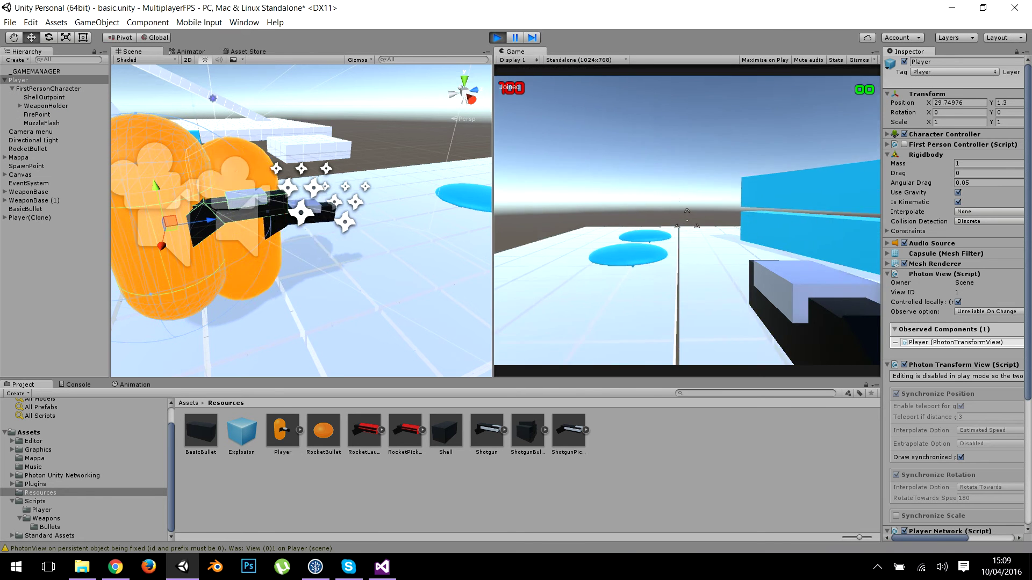
click(694, 206)
click(686, 220)
click(687, 220)
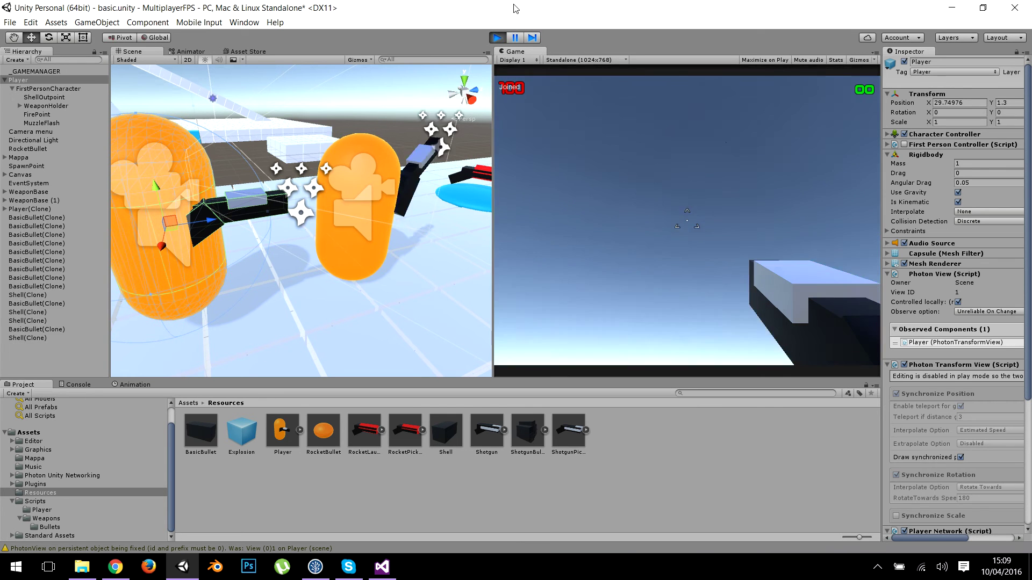
Fire once more, release the mouse, stop play mode, and select FirstPersonCharacter
key(Escape)
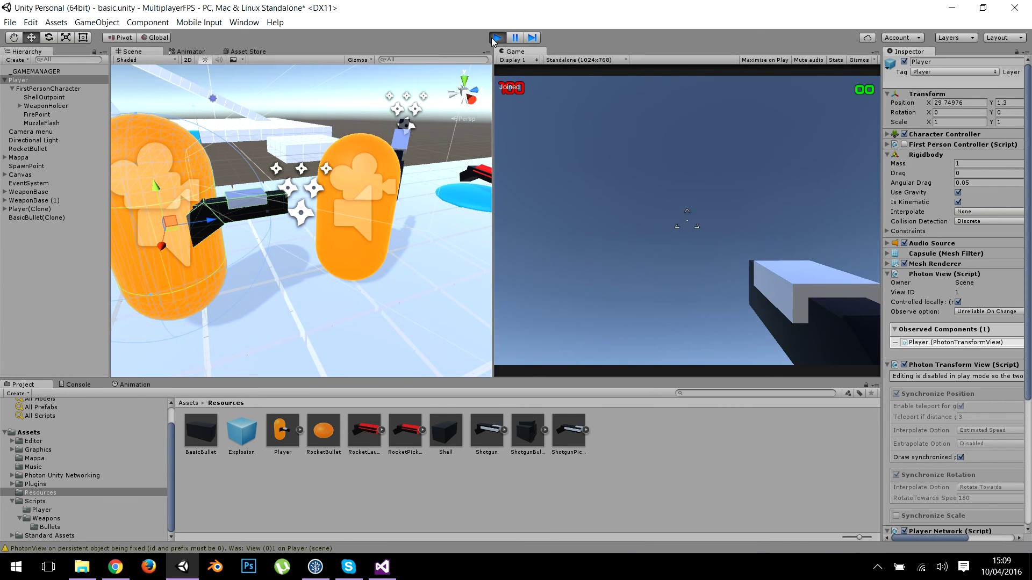
click(686, 220)
click(686, 221)
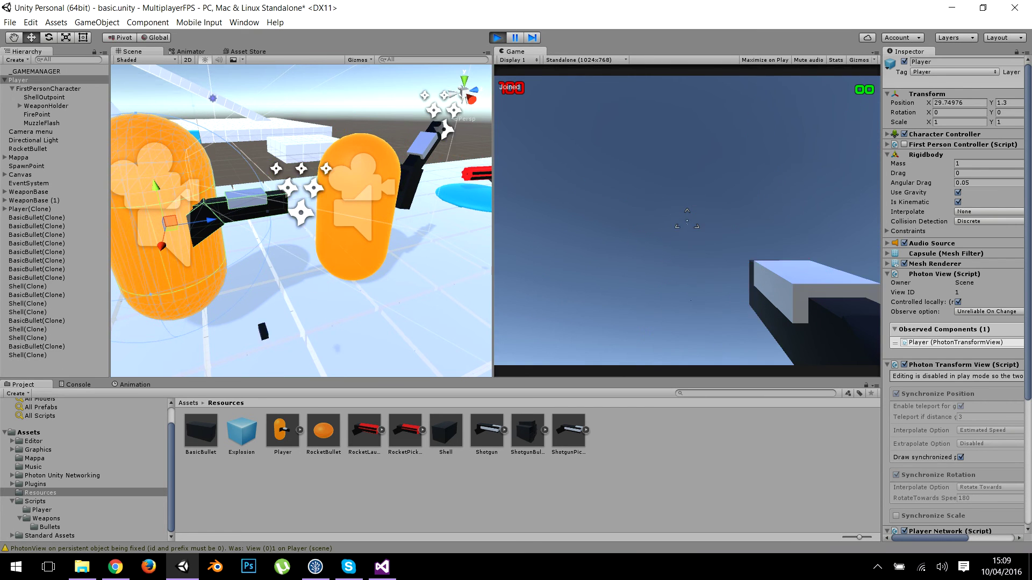
key(Escape)
click(498, 38)
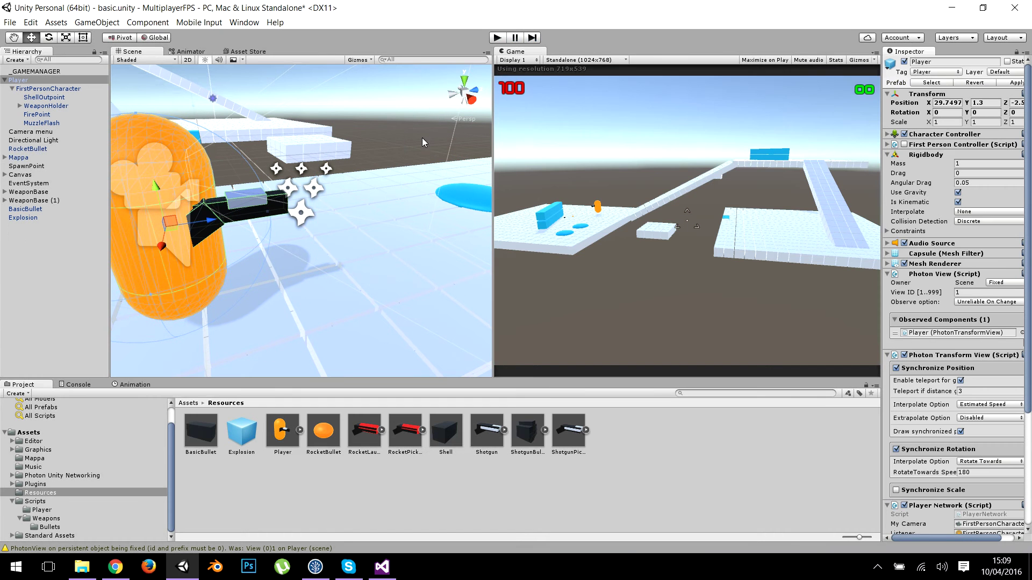
click(73, 90)
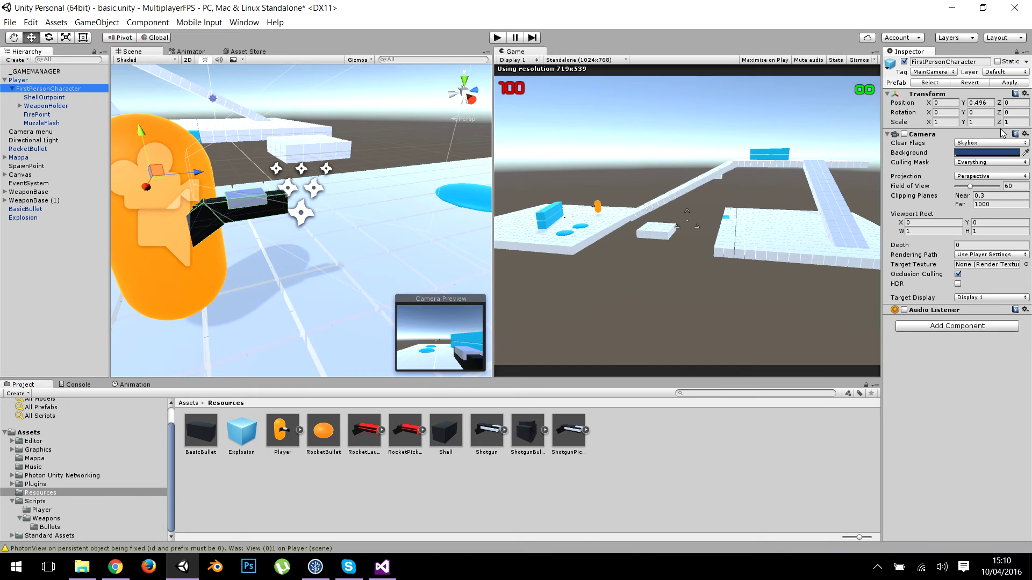
Open the Add Component search on FirstPersonCharacter, showing the earlier 'photonvie' results
click(979, 328)
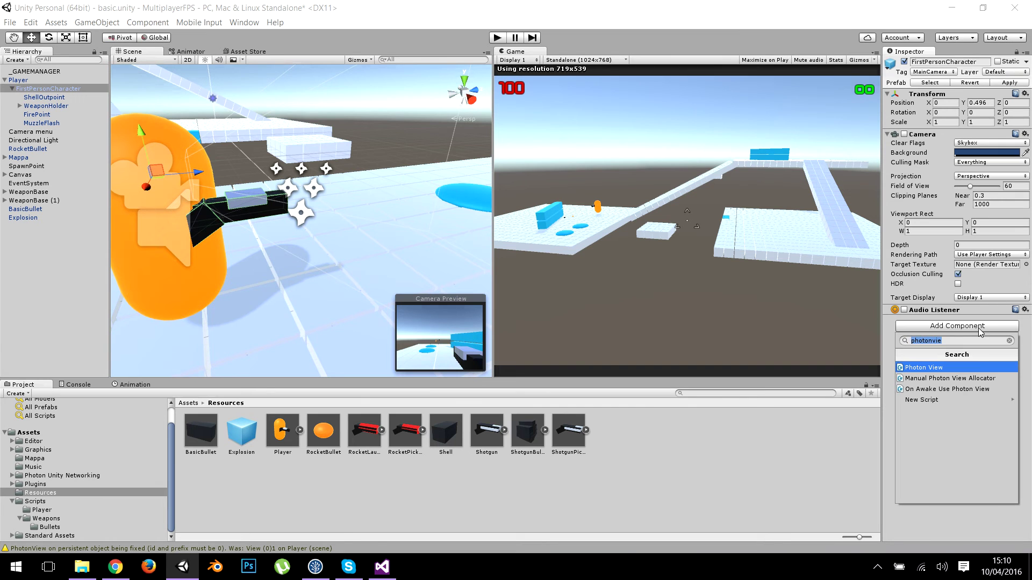
Add Photon View and Photon Transform View components to FirstPersonCharacter
key(Return)
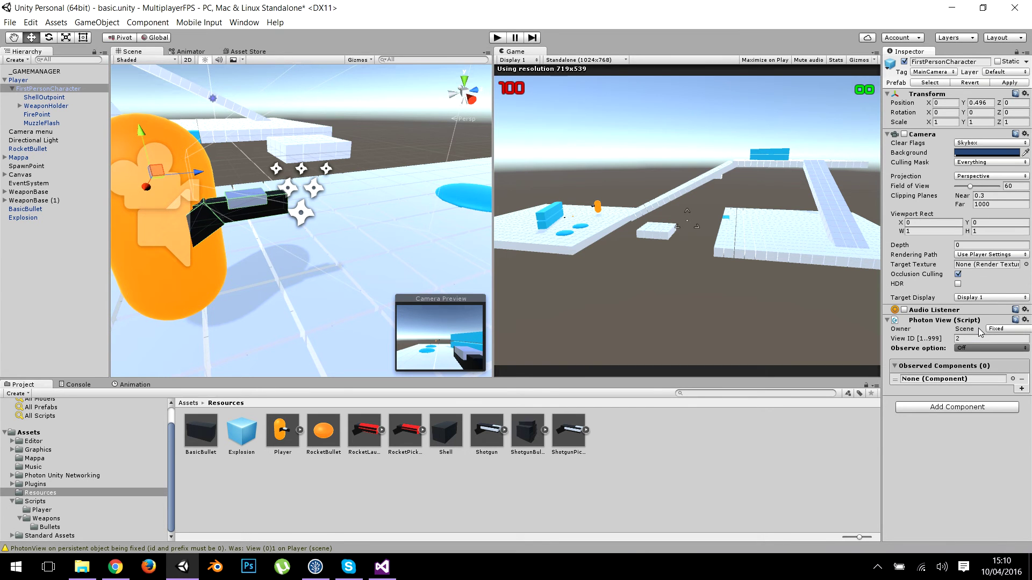
click(972, 407)
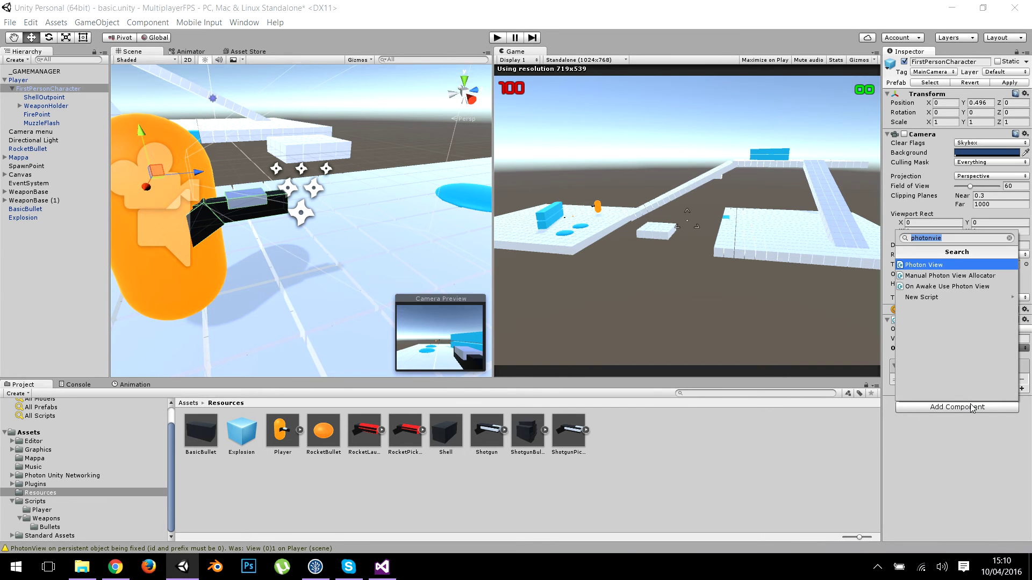
text(phtoo)
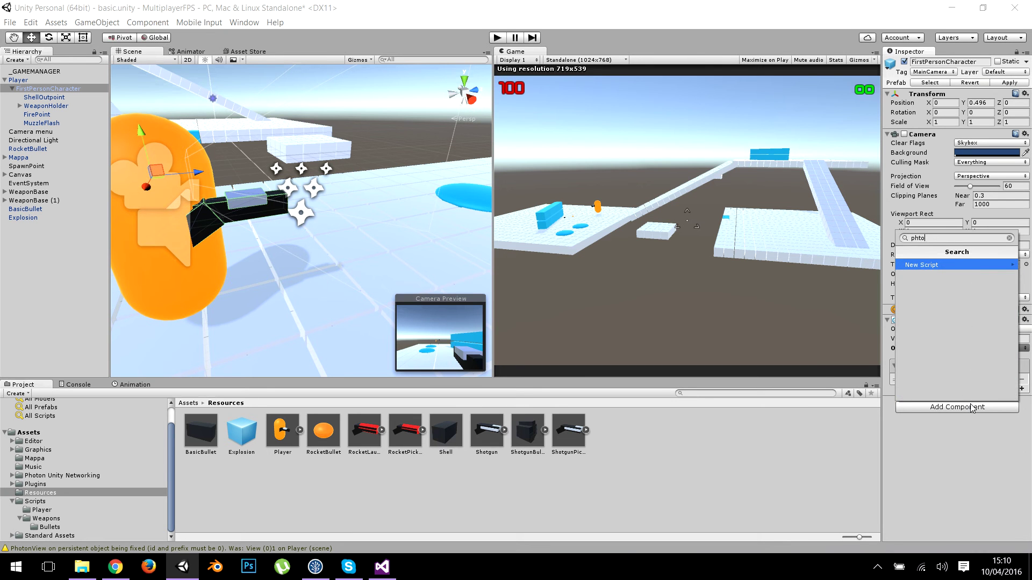
key(BackSpace)
key(BackSpace)
key(BackSpace)
text(otot)
key(Return)
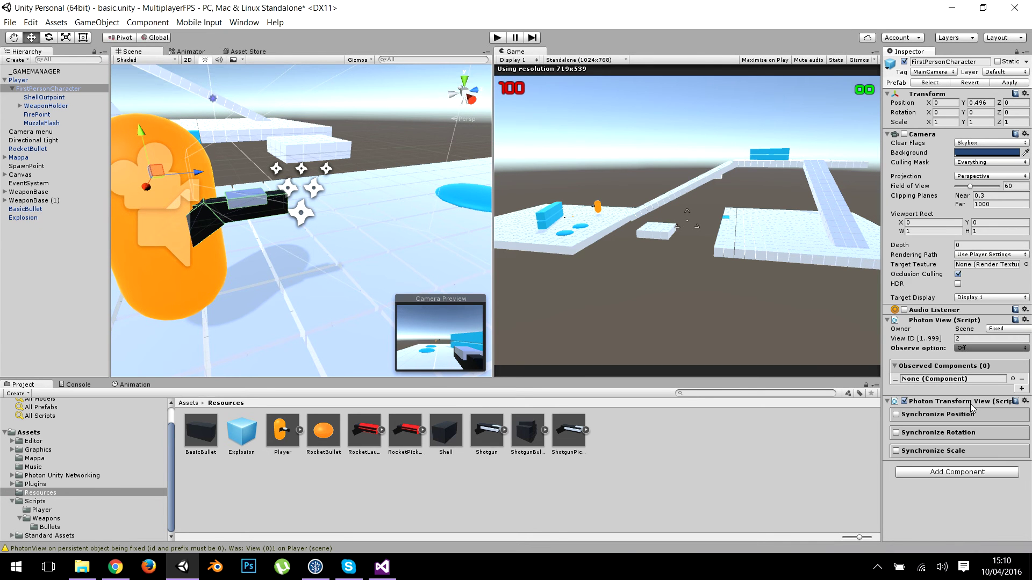
Enable Synchronize Rotation and make the Photon View observe the Photon Transform View
click(896, 433)
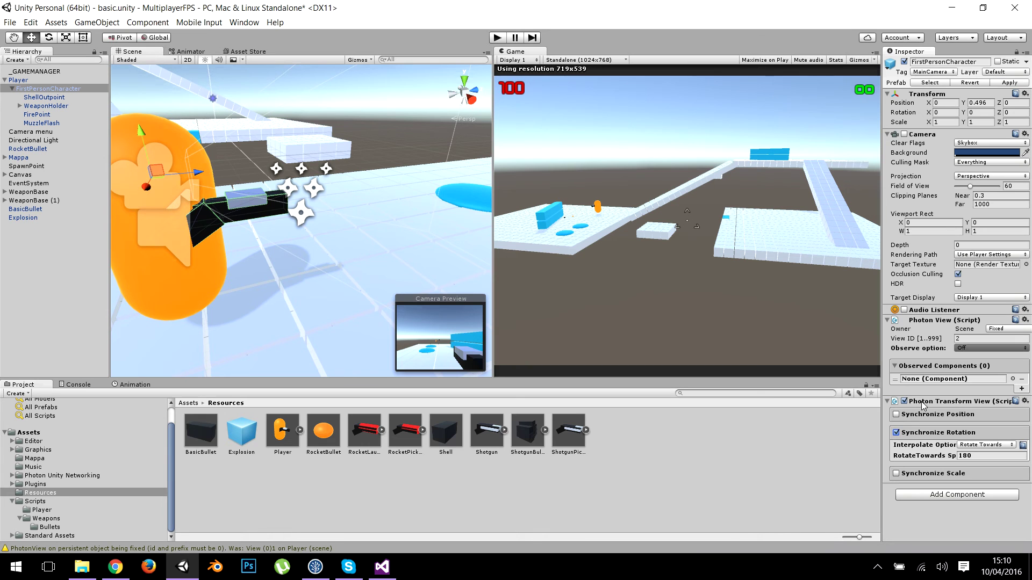
drag(933, 402, 967, 380)
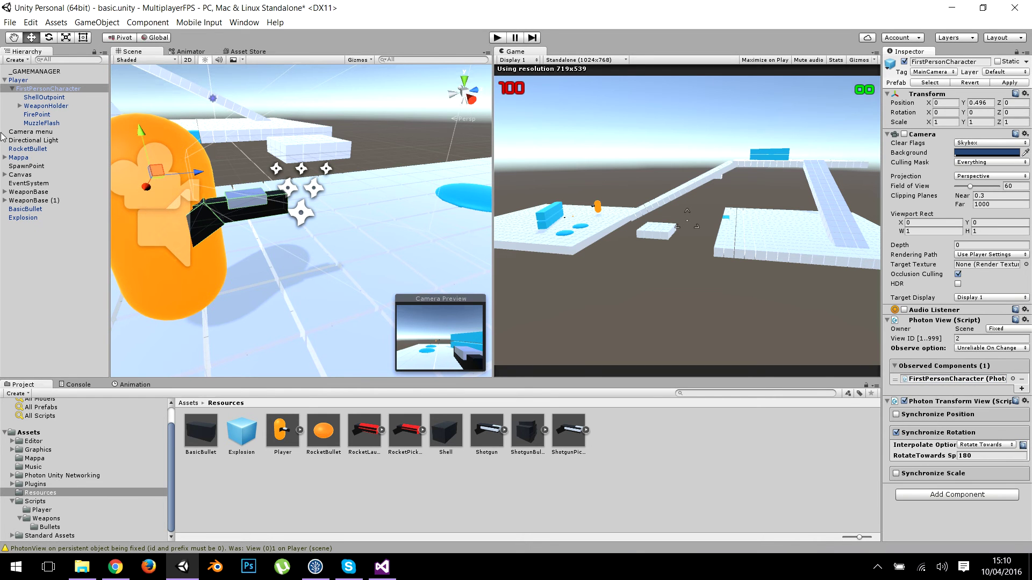
click(53, 81)
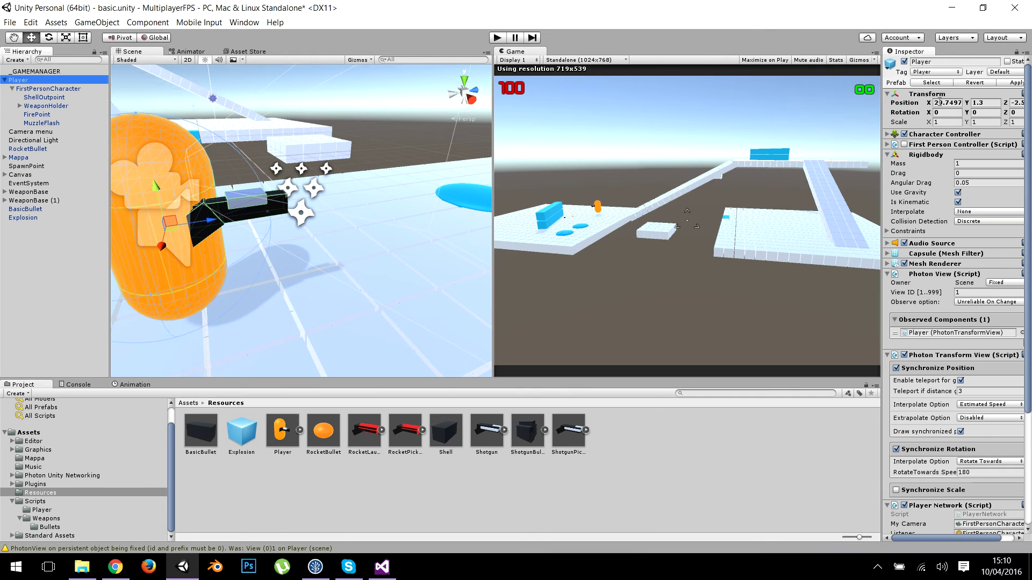
Delete the Player from the scene and open PlayerShooting.cs from Scripts > Player
right_click(20, 82)
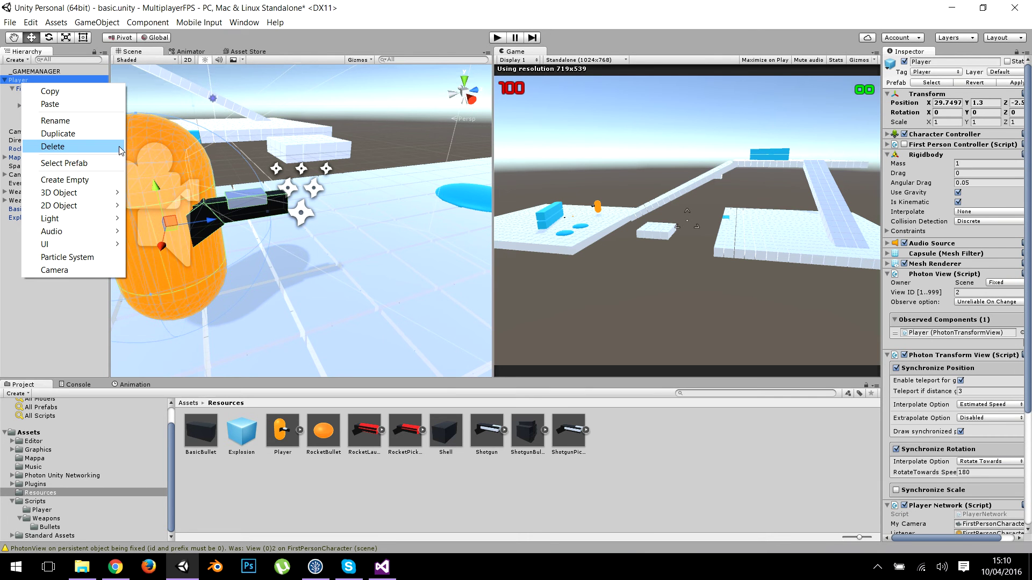
click(120, 149)
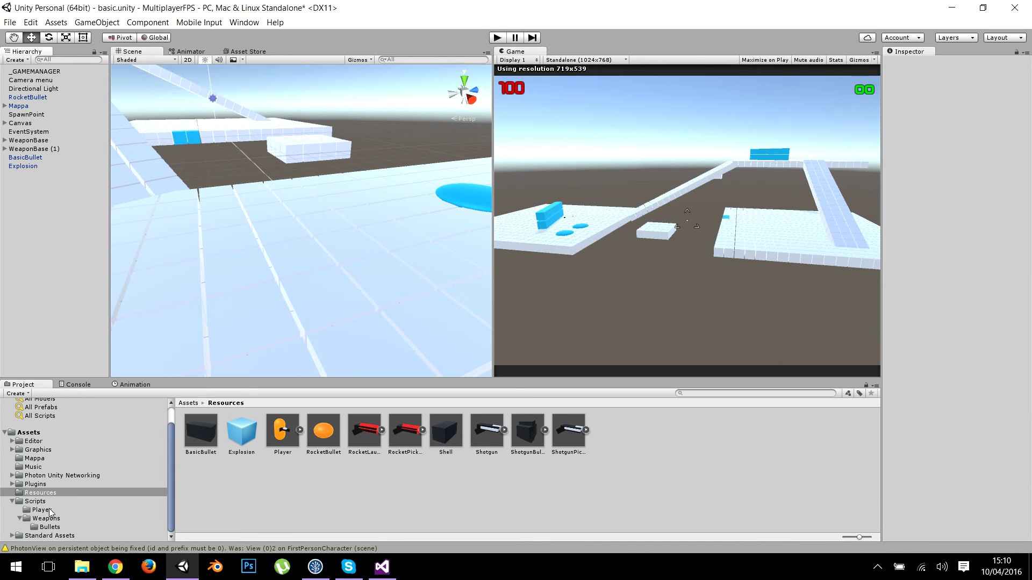
click(35, 501)
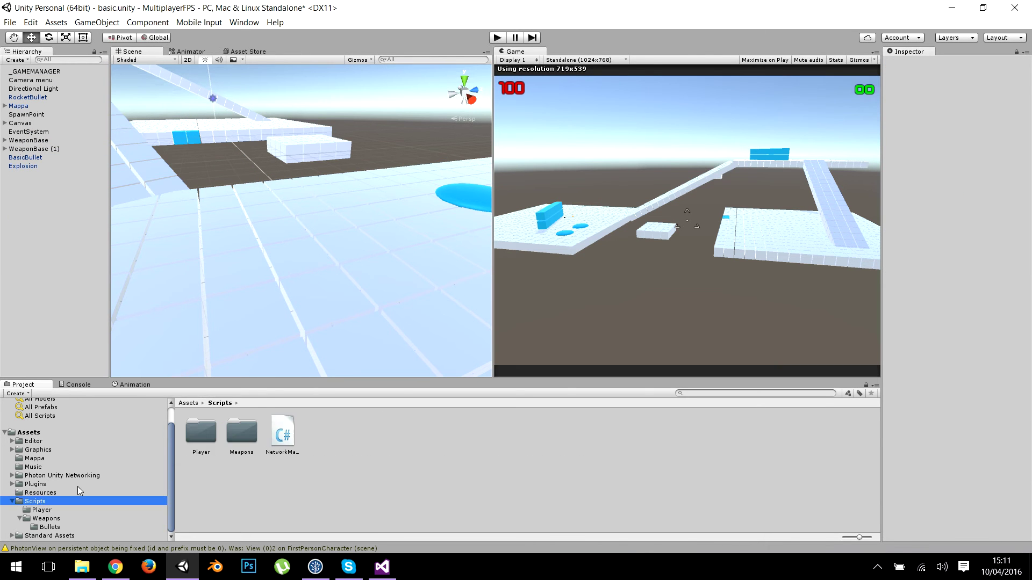
double_click(201, 430)
click(241, 440)
double_click(241, 440)
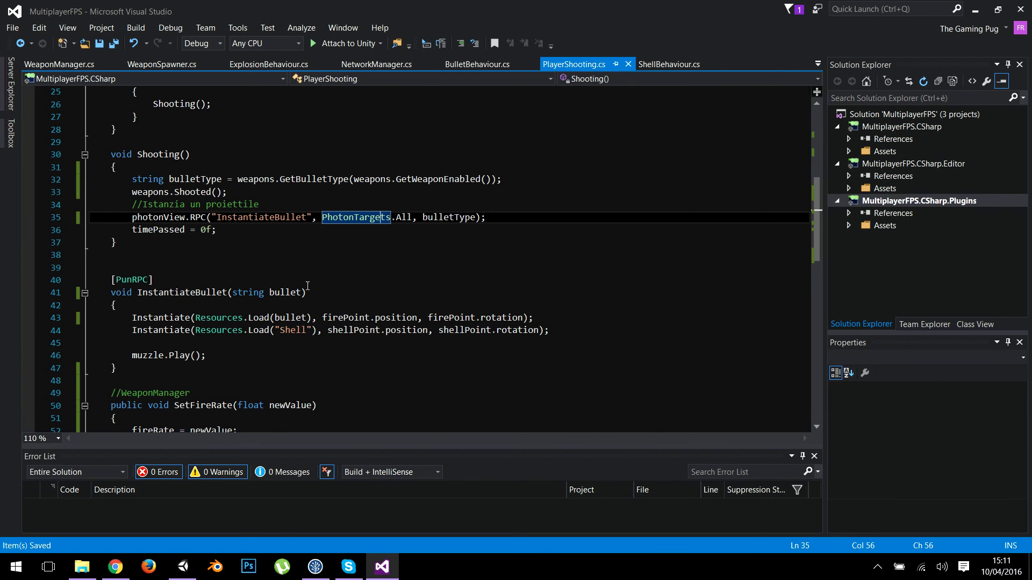
Add Transform position and Quaternion rotation parameters to InstantiateBullet
click(280, 292)
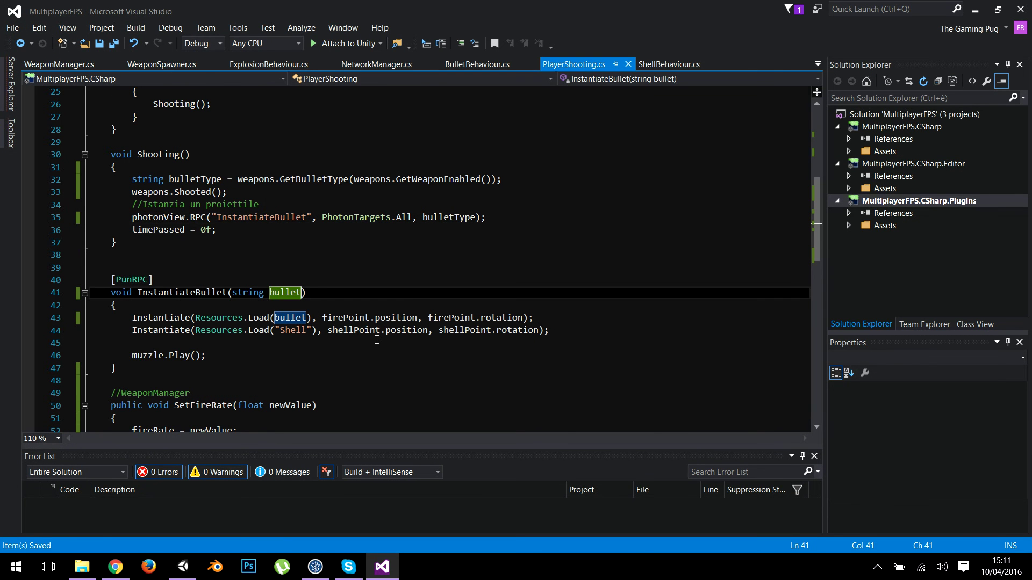
text(,)
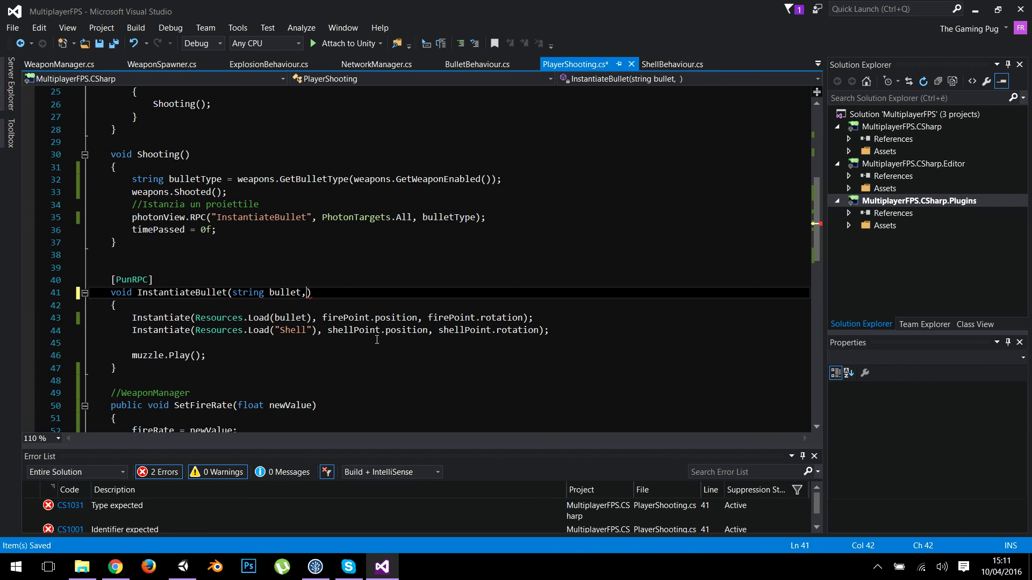
key(ctrl+space)
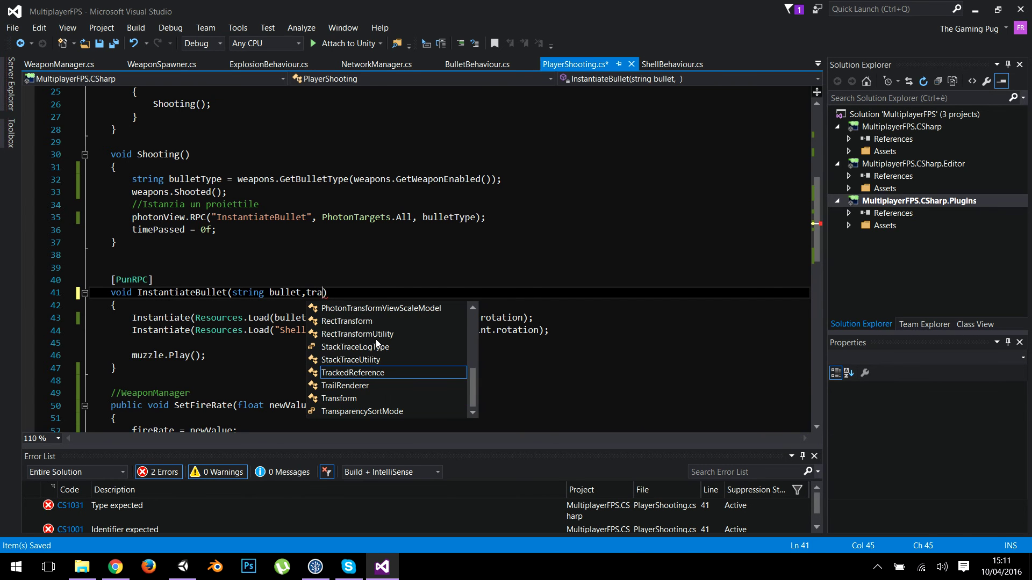
text(Transfo)
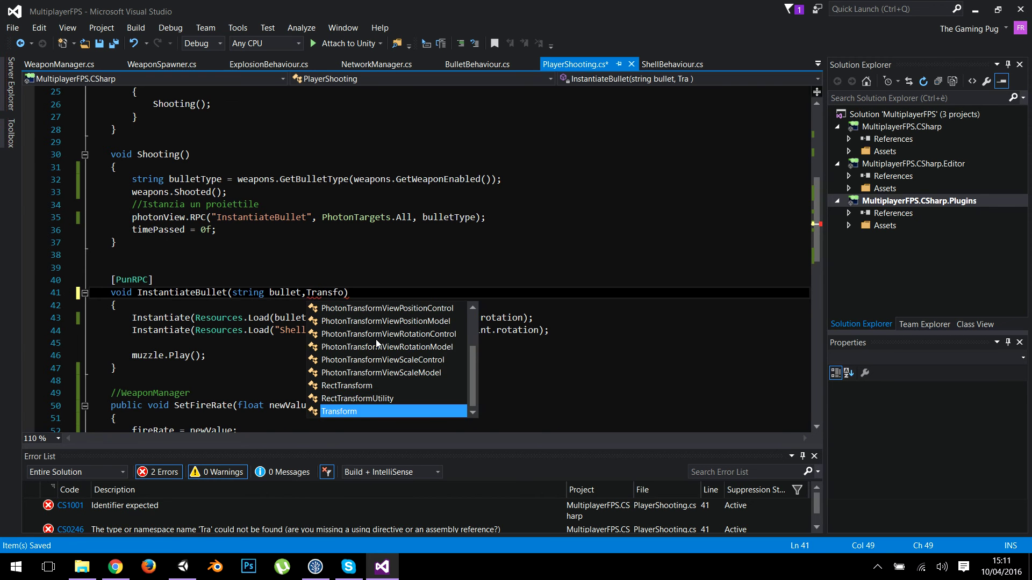
text() )
text(positi)
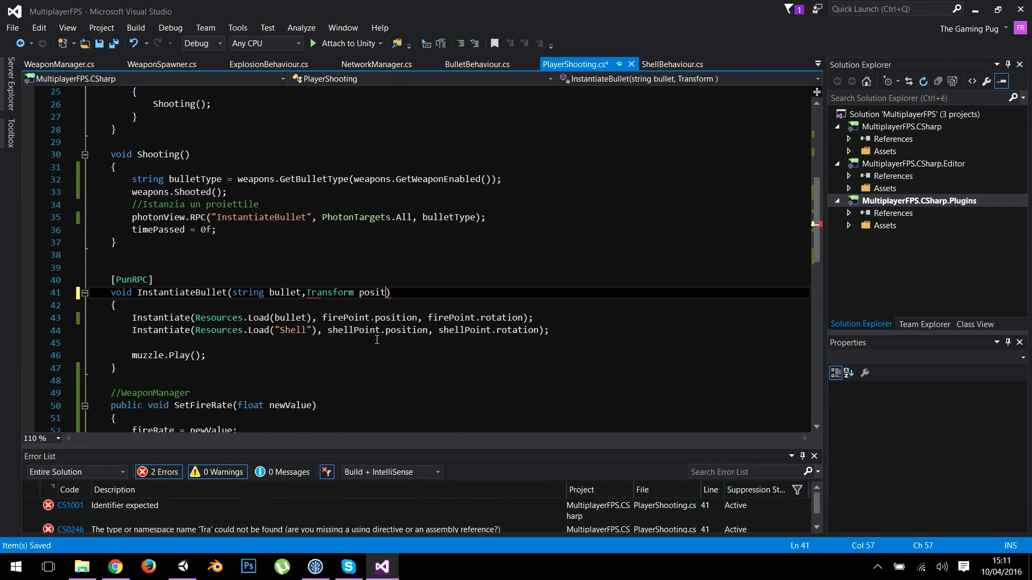
key(BackSpace)
key(BackSpace)
key(BackSpace)
text(ition, R)
key(BackSpace)
text(Quater)
key(Tab)
text(rotation)
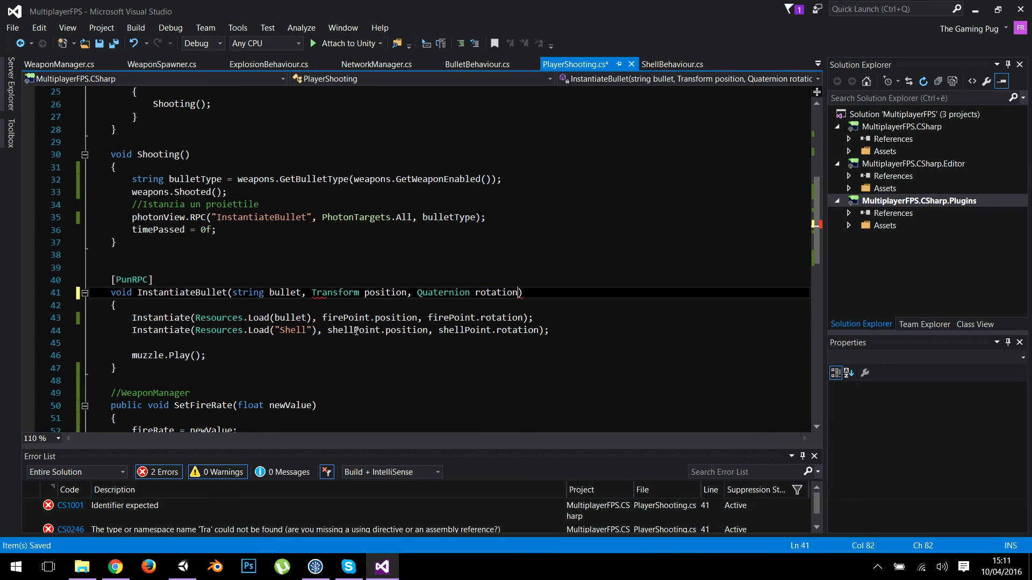
Rename the parameters to pos and rot and make the bullet Instantiate call use them
click(375, 318)
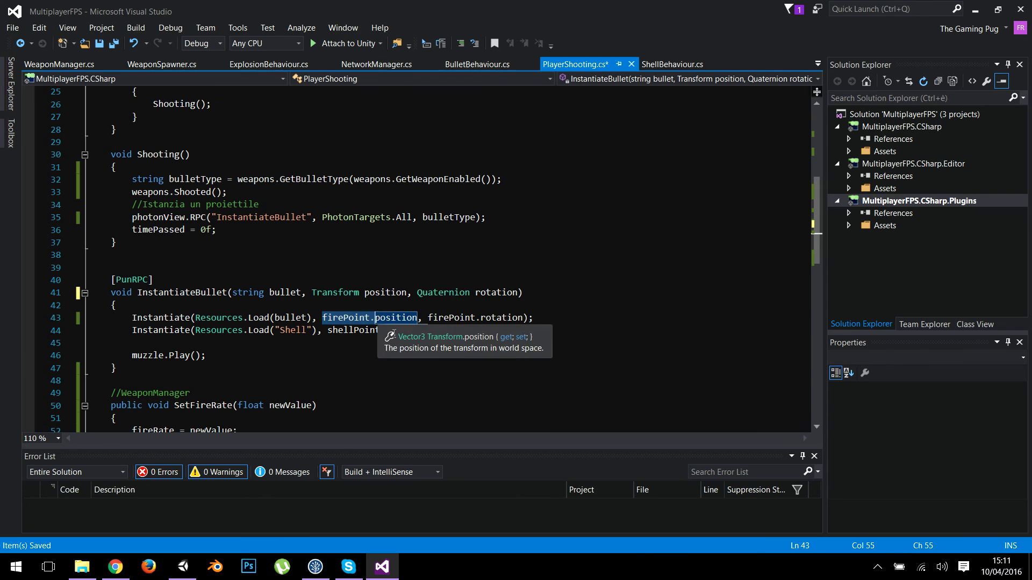
key(BackSpace)
click(404, 295)
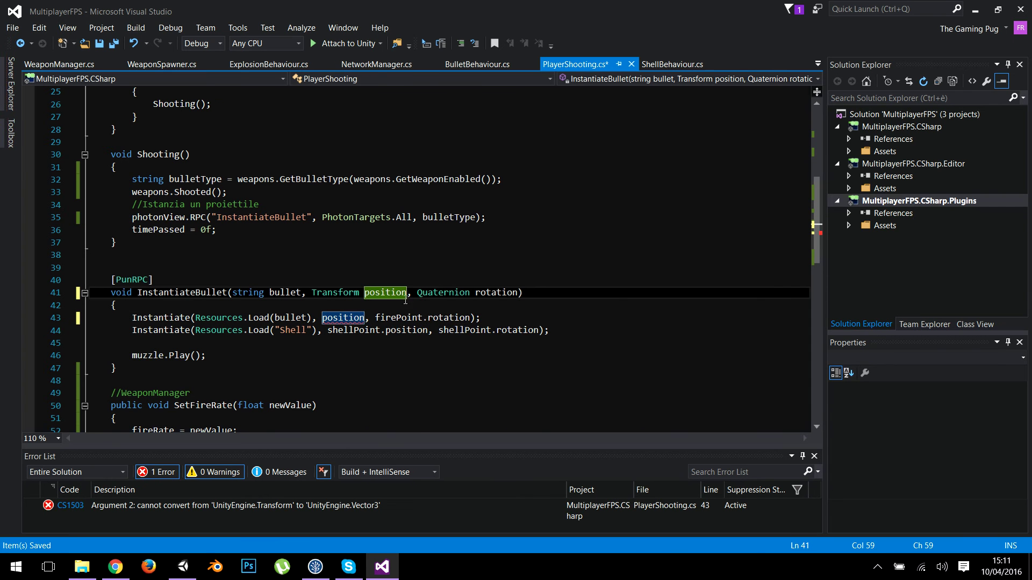
key(BackSpace)
key(BackSpace)
key(BackSpace)
click(491, 292)
key(BackSpace)
key(BackSpace)
key(BackSpace)
key(BackSpace)
key(BackSpace)
click(365, 317)
key(shift+Left)
key(shift+Left)
key(shift+Left)
key(shift+Left)
key(BackSpace)
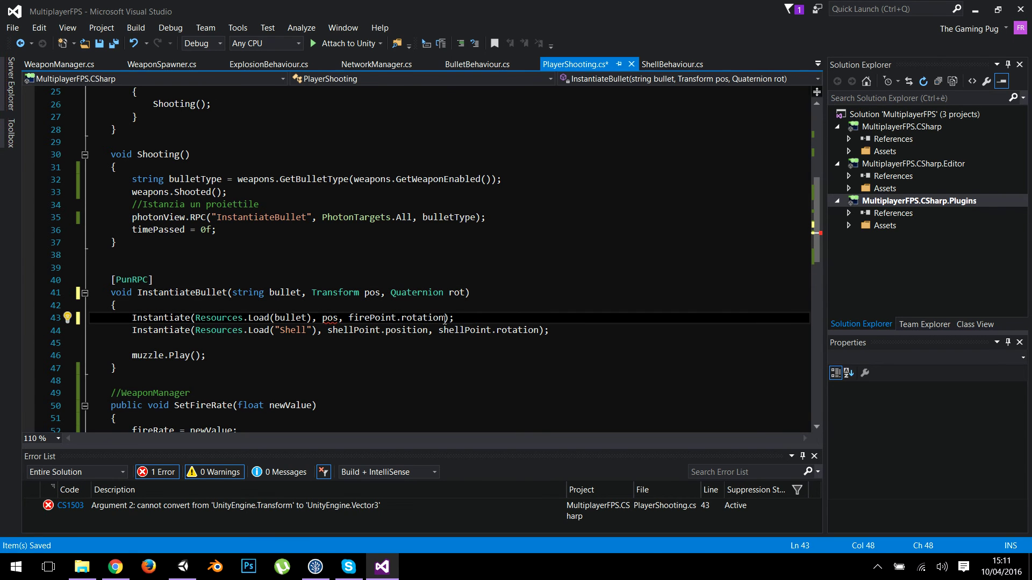
click(404, 317)
key(shift+Left)
key(shift+Left)
key(shift+Left)
key(BackSpace)
click(390, 318)
key(BackSpace)
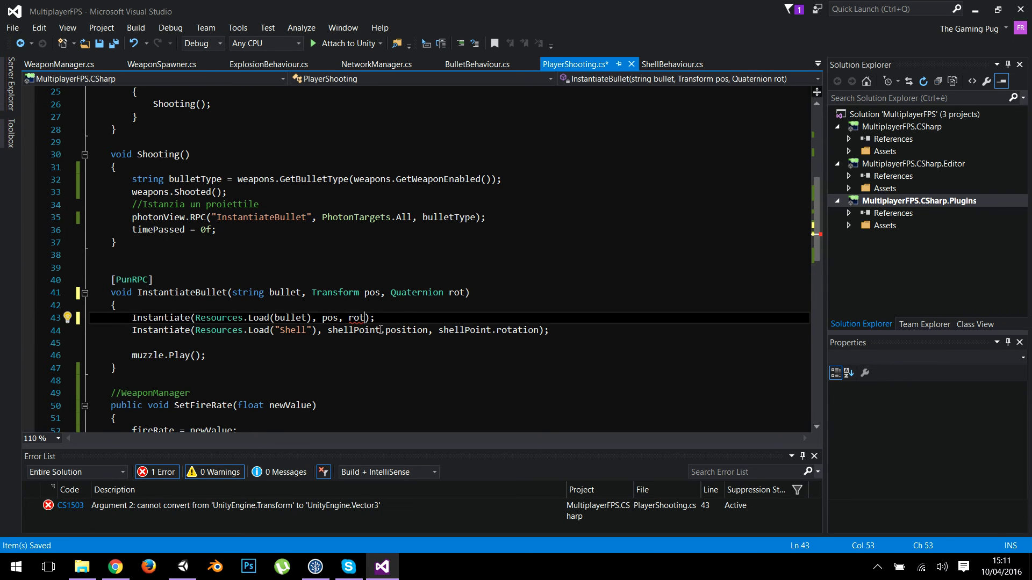
Replace shellPoint.position and shellPoint.rotation with pos and rot in the line 44 Instantiate call
click(384, 330)
key(shift+Left)
key(shift+Left)
key(shift+Left)
key(BackSpace)
drag(369, 330, 348, 330)
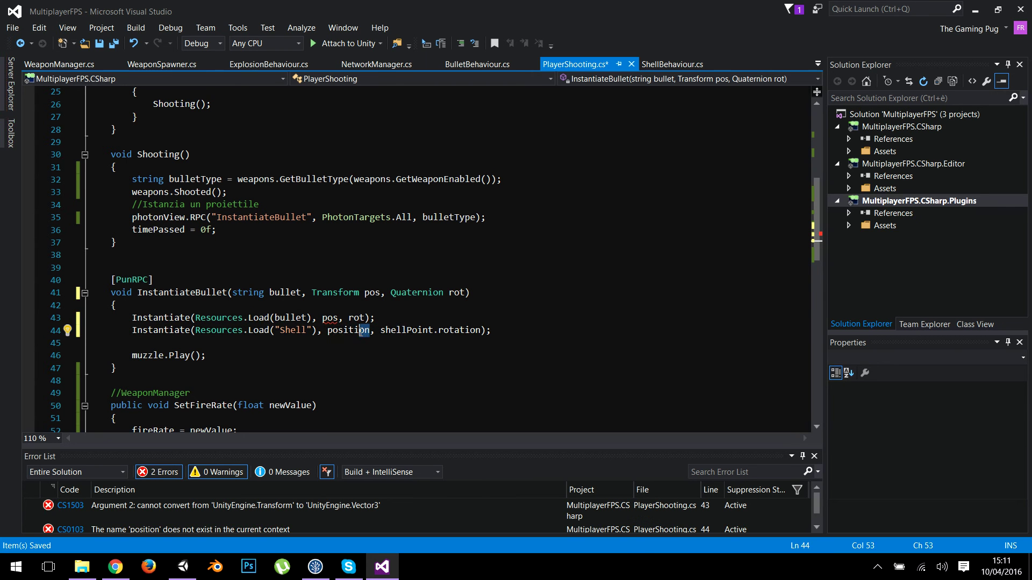
key(BackSpace)
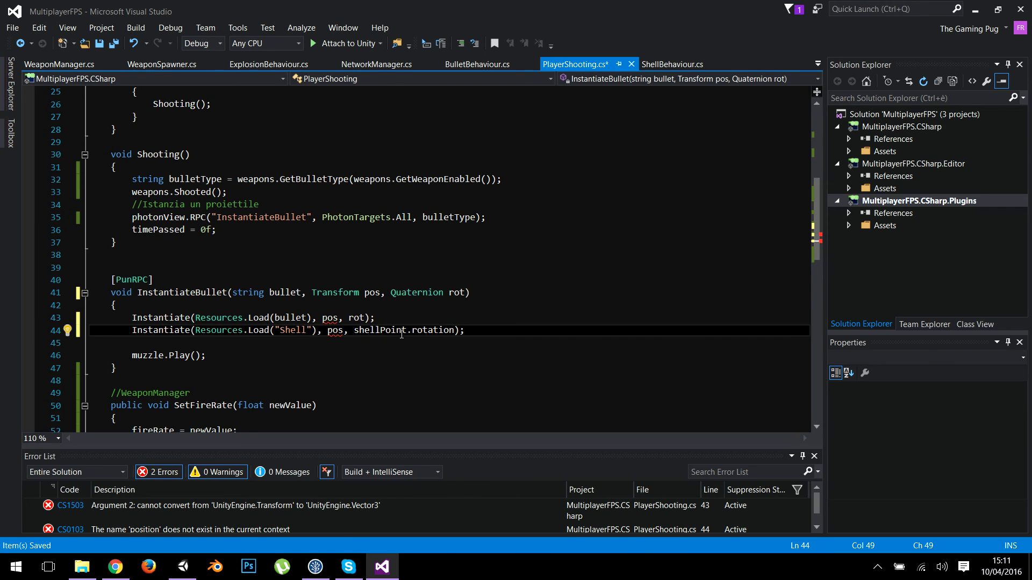
drag(413, 330, 352, 333)
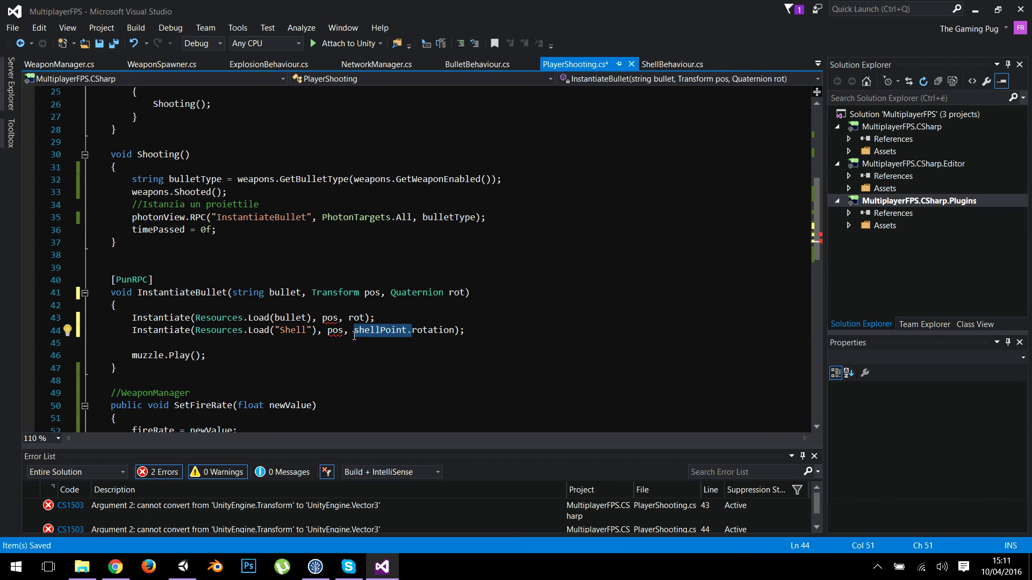
key(BackSpace)
click(396, 330)
shift+click(371, 330)
key(shift+Up)
drag(370, 331, 393, 333)
key(BackSpace)
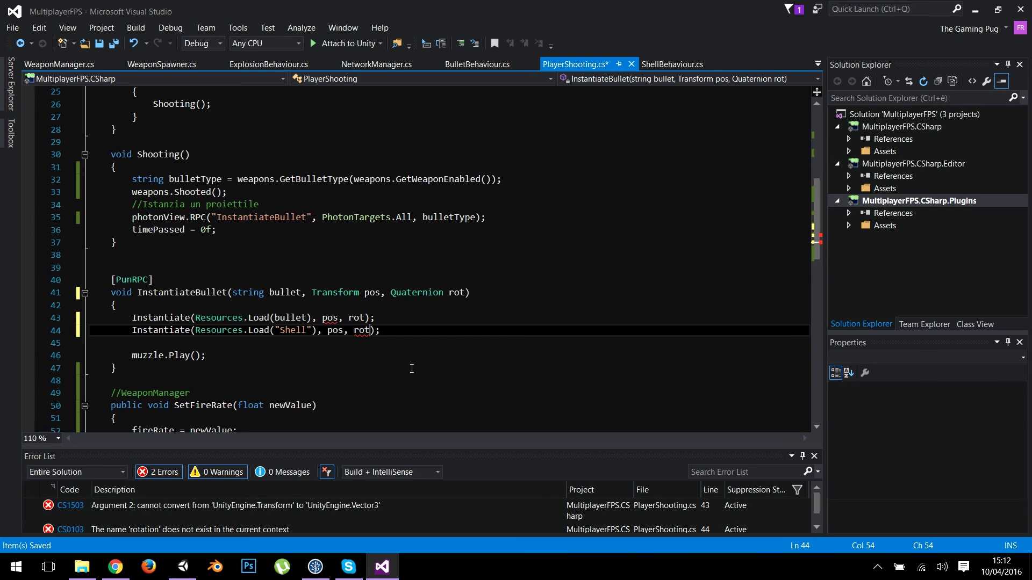
Change the pos arguments in both Instantiate calls to pos.position
click(386, 410)
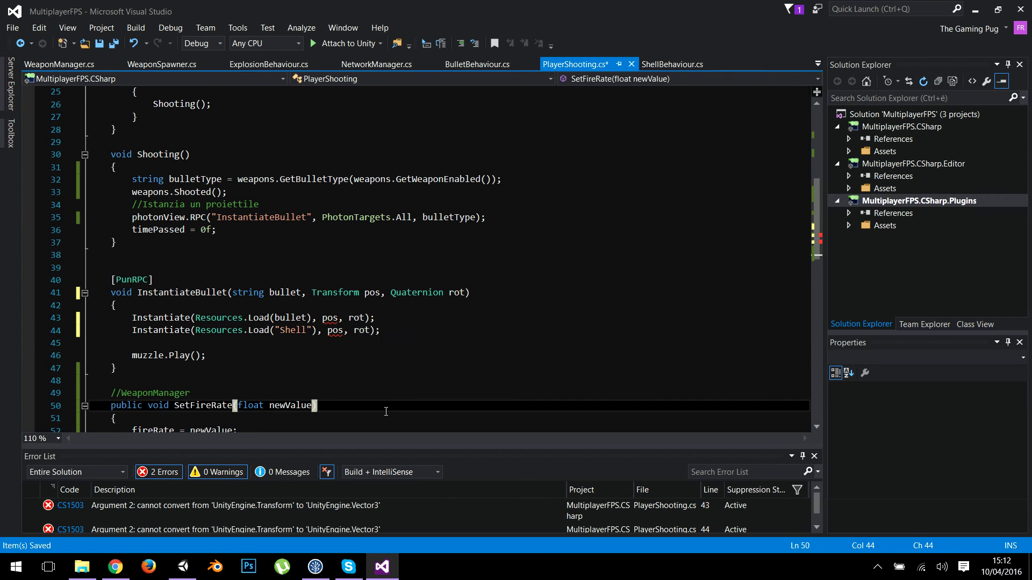
click(343, 319)
click(339, 319)
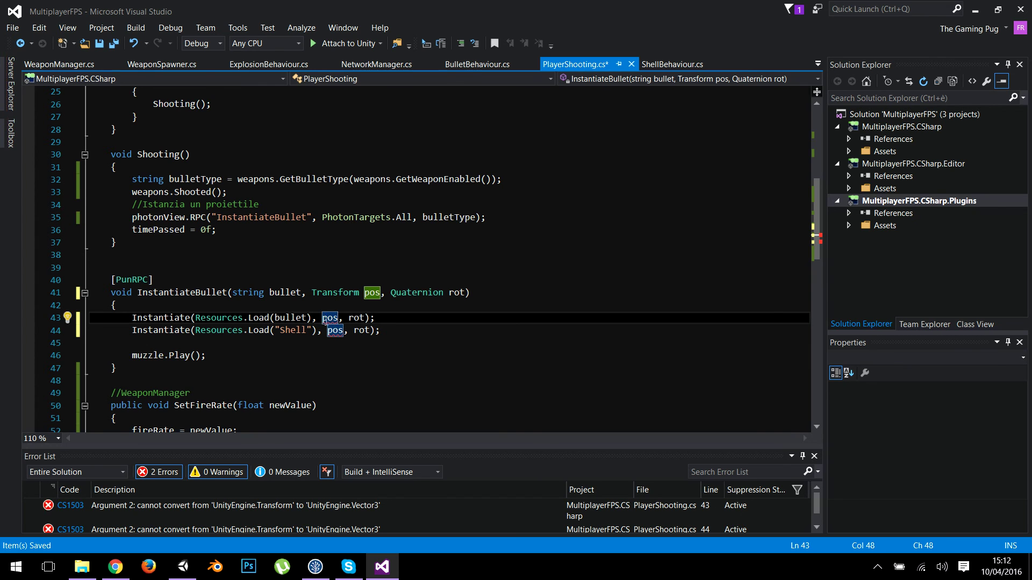
text(.position)
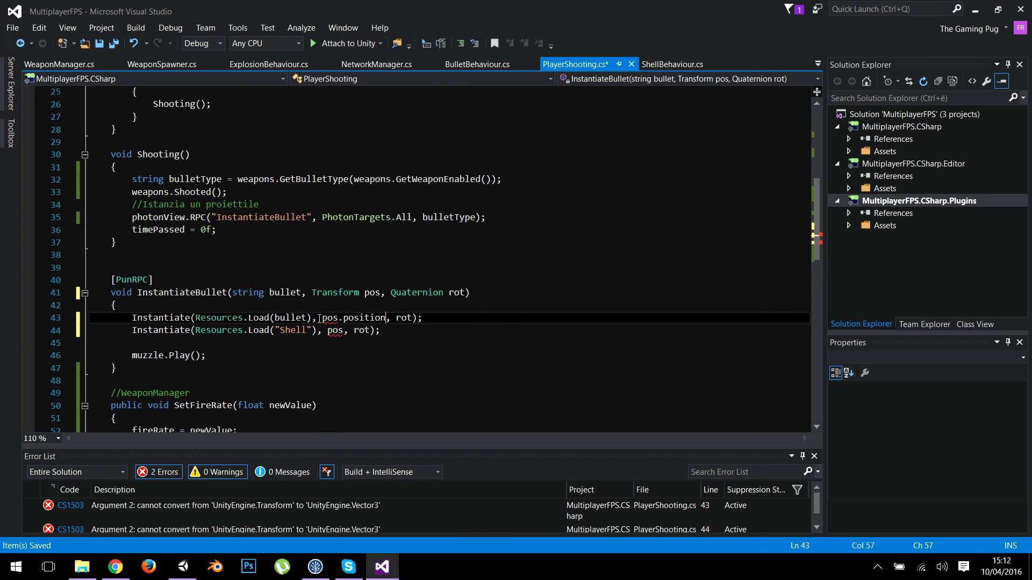
click(343, 331)
text(.position)
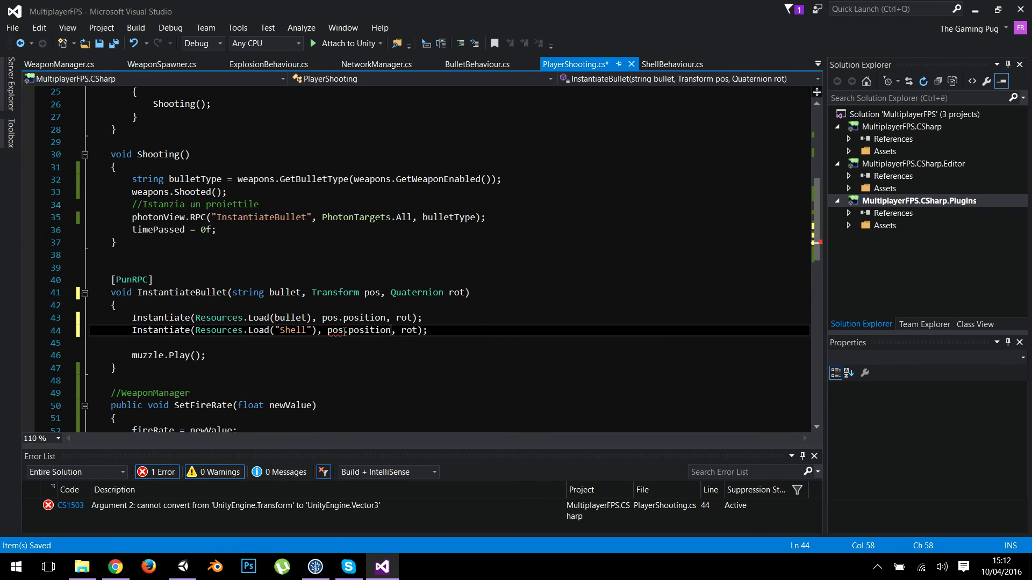
click(390, 368)
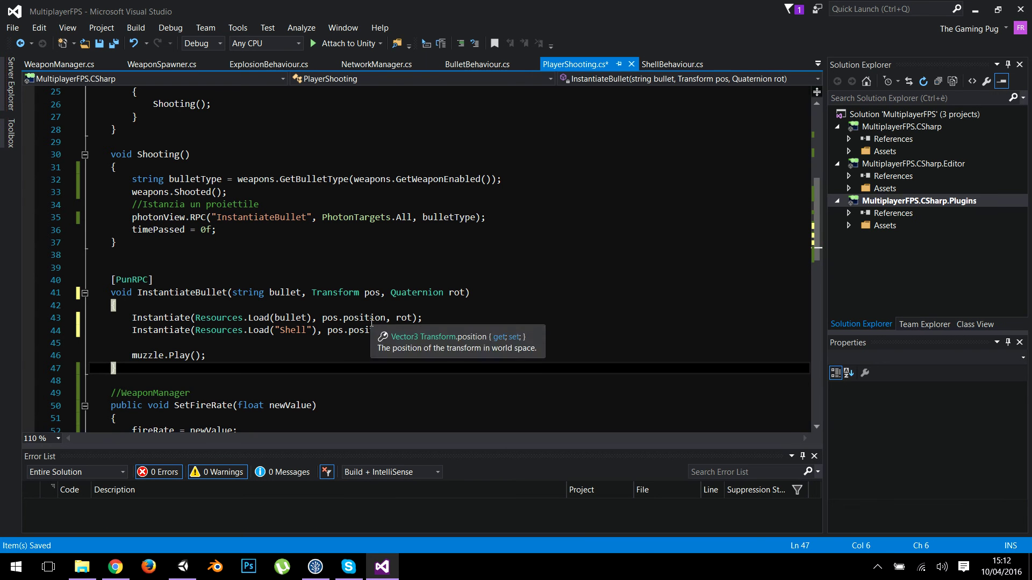
Pass firePoint.position and firePoint.rotation in the InstantiateBullet RPC call and save PlayerShooting.cs
scroll(329, 281, up, 1)
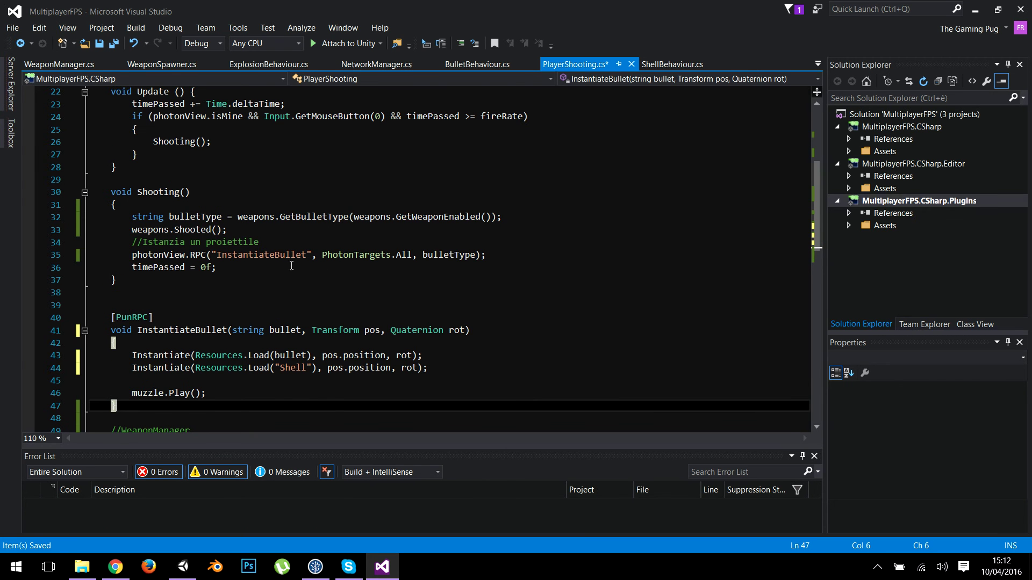
click(475, 255)
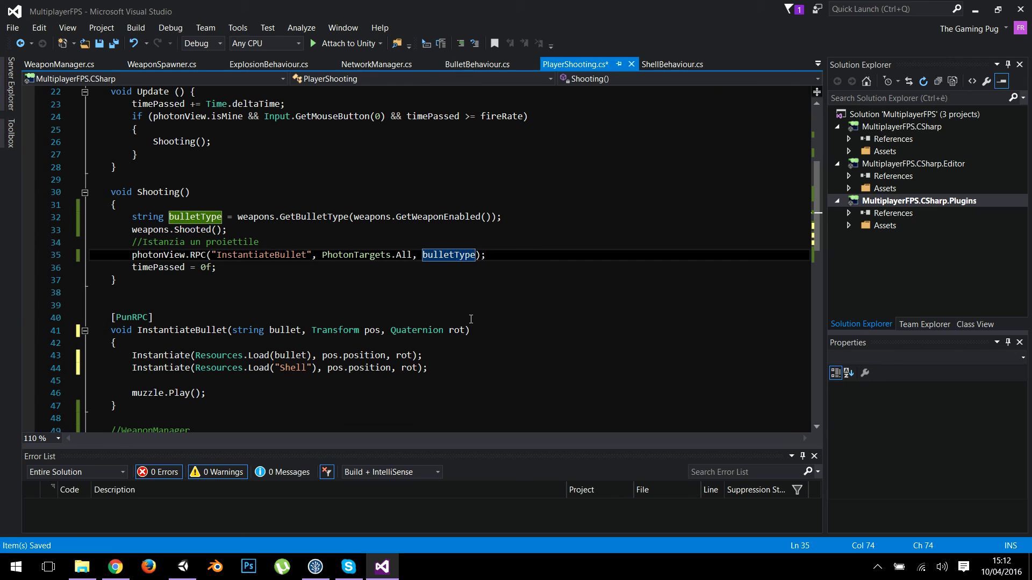
text(,firePoint.position,firePoint)
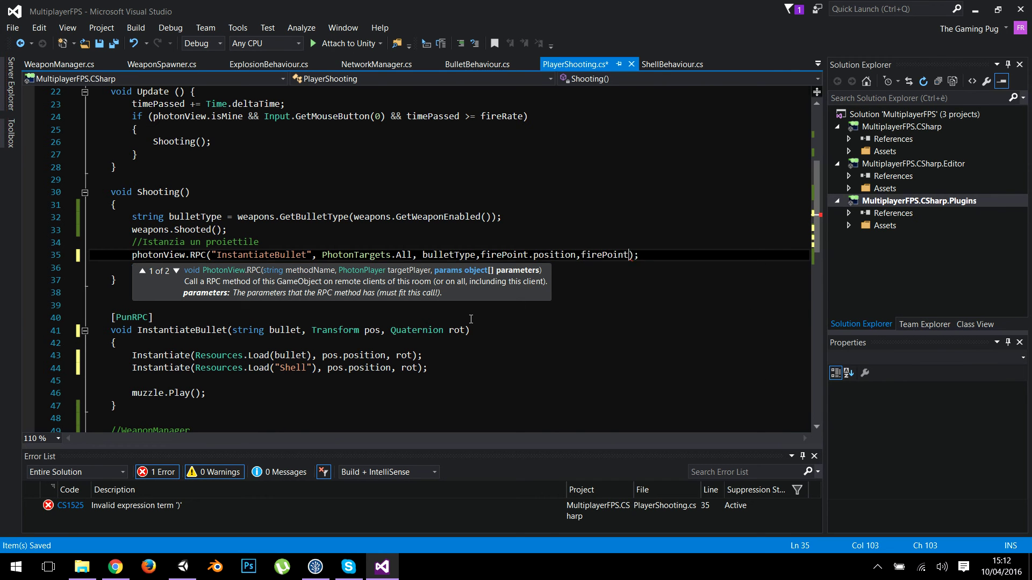
text(.rotation)
click(471, 319)
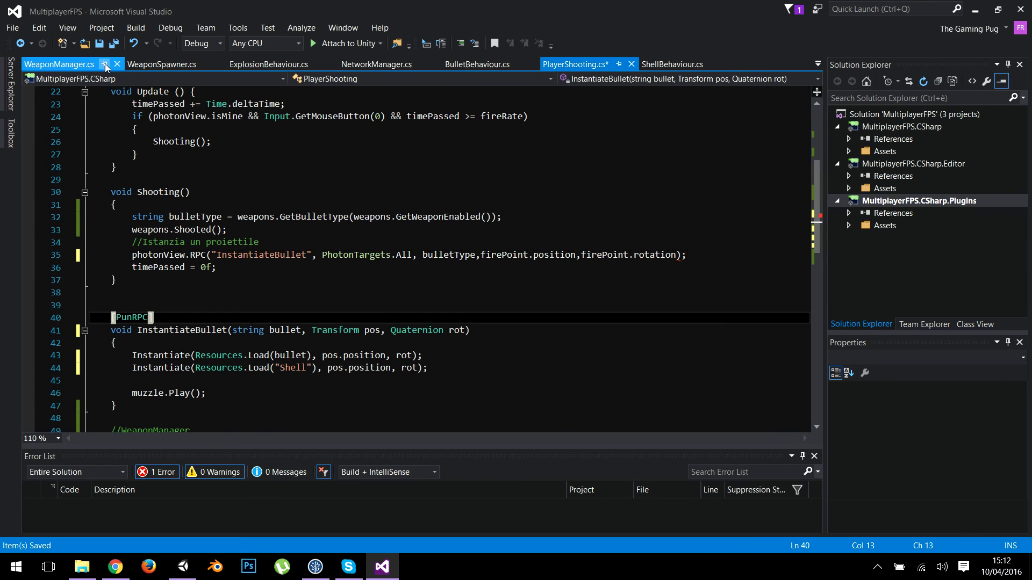
click(118, 46)
click(975, 10)
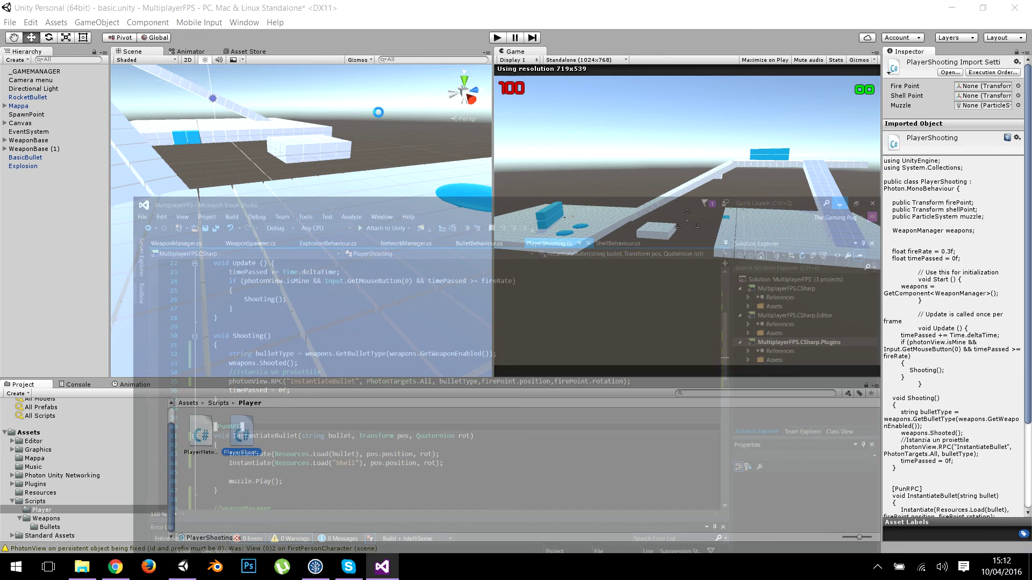
Build and run the game via File > Build & Run, and start Play mode in the editor
click(10, 23)
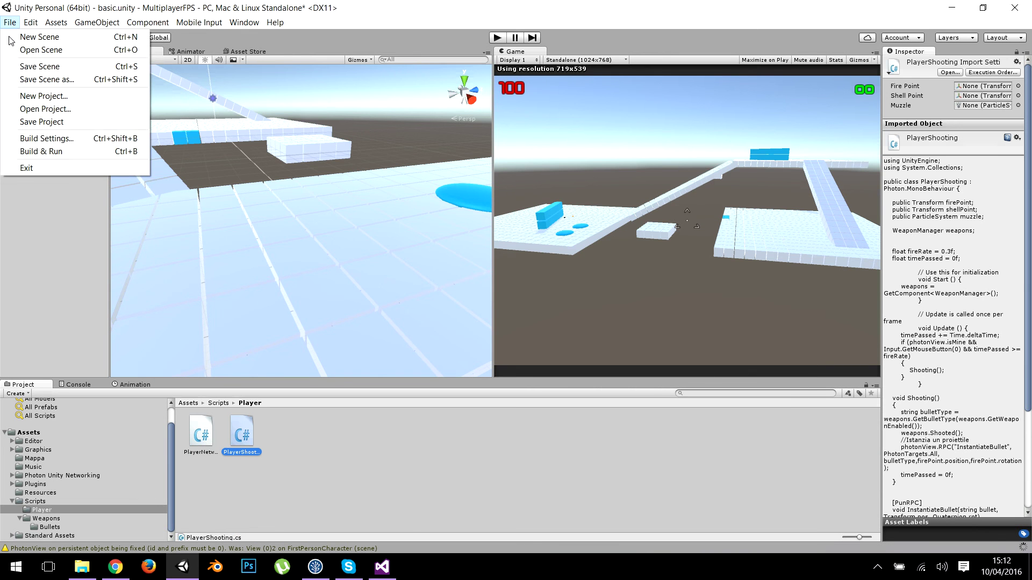
click(63, 150)
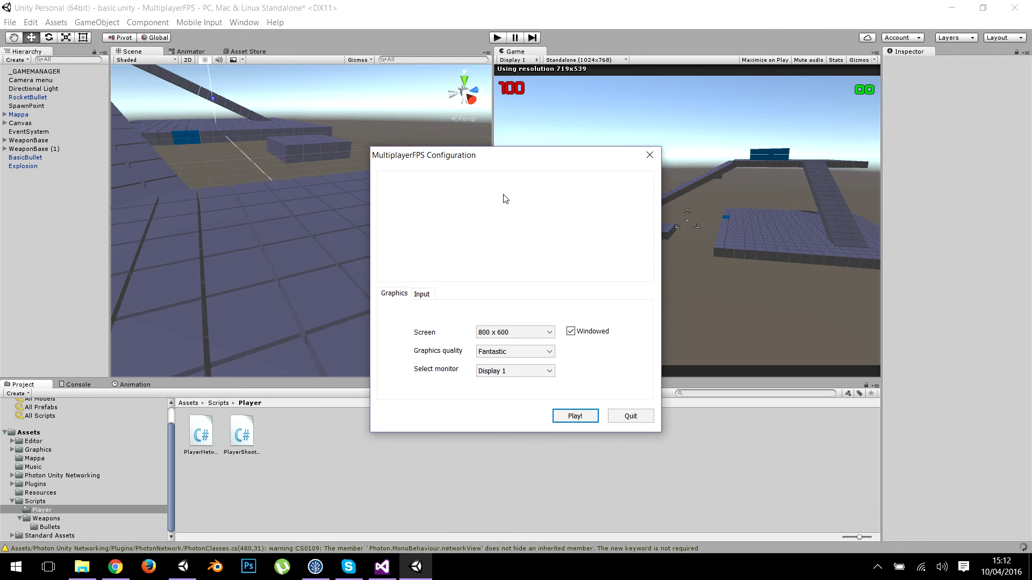
click(497, 37)
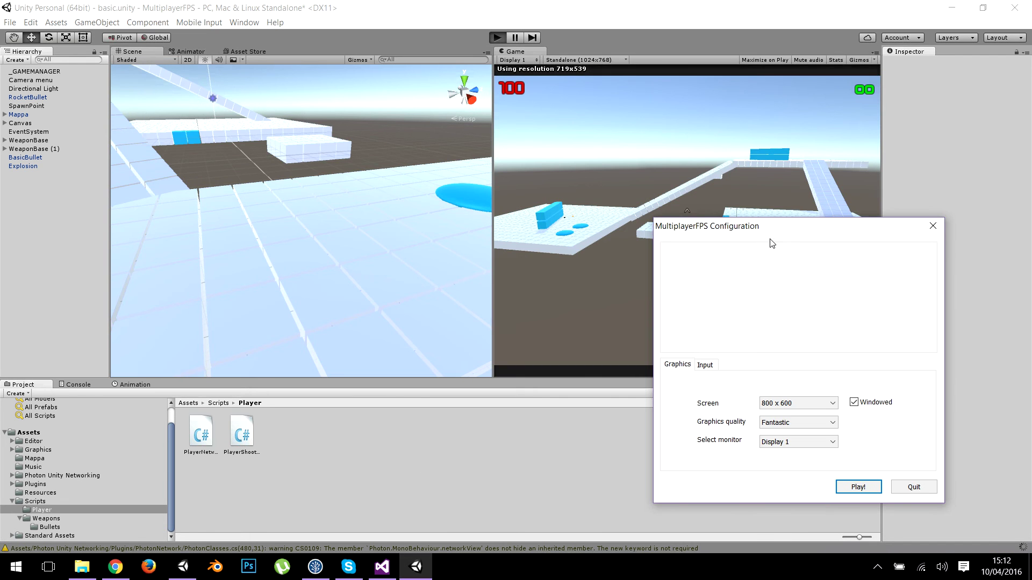
Move the build's configuration dialog aside, widen the Game view, and dock the editor to the left half
drag(775, 230, 813, 231)
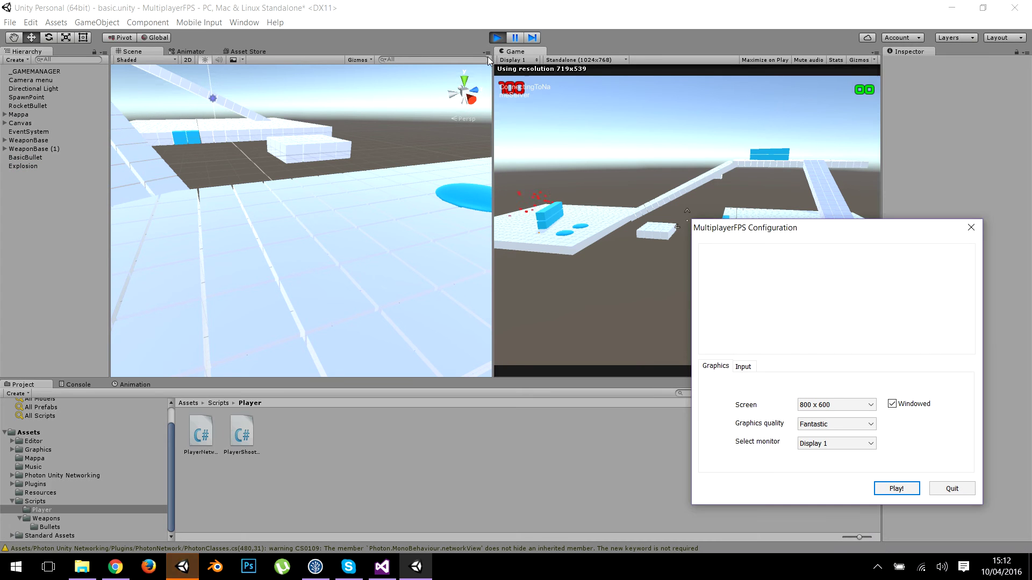
drag(511, 51, 354, 56)
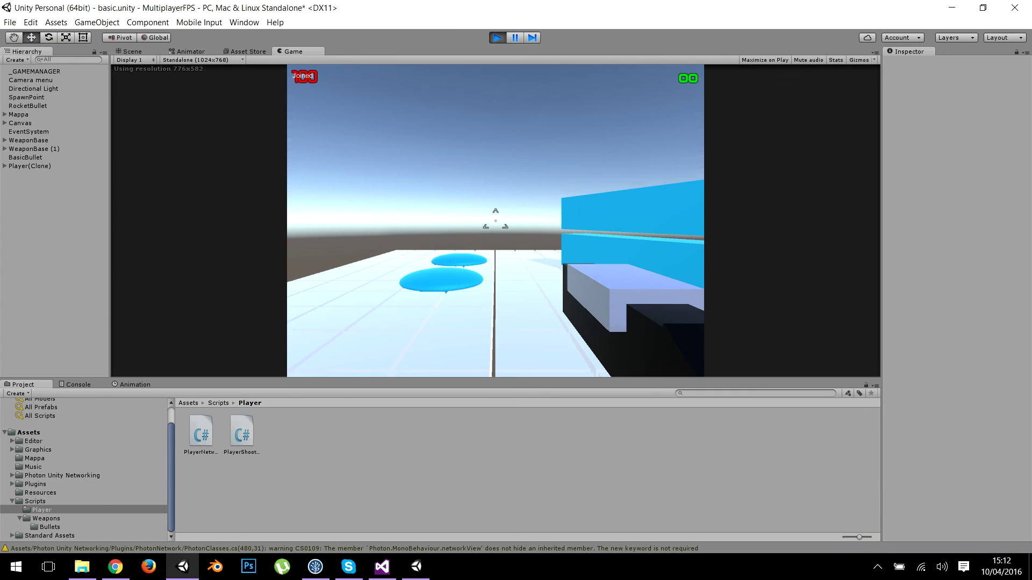
mouse_move(468, 300)
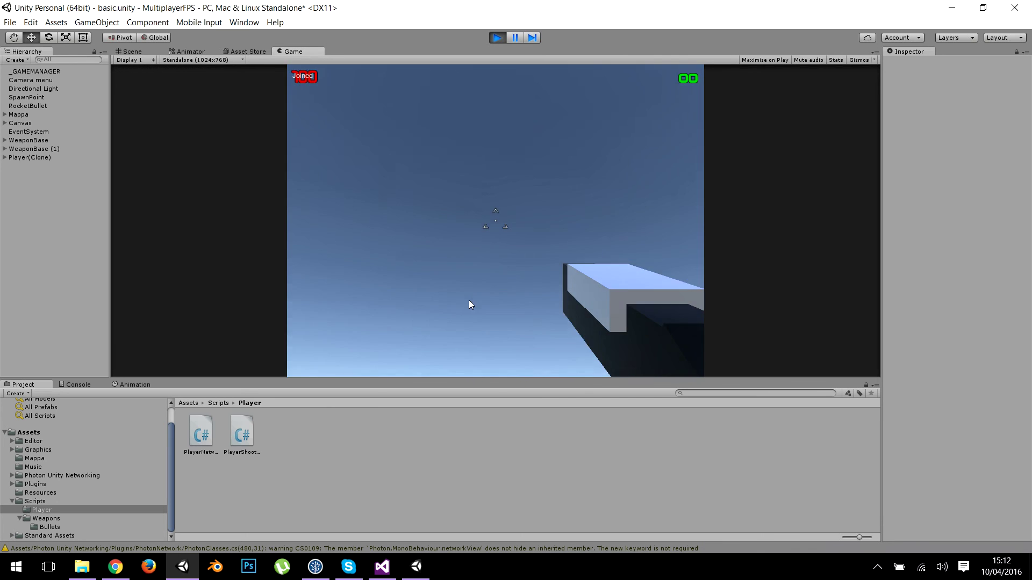
drag(584, 6, 2, 215)
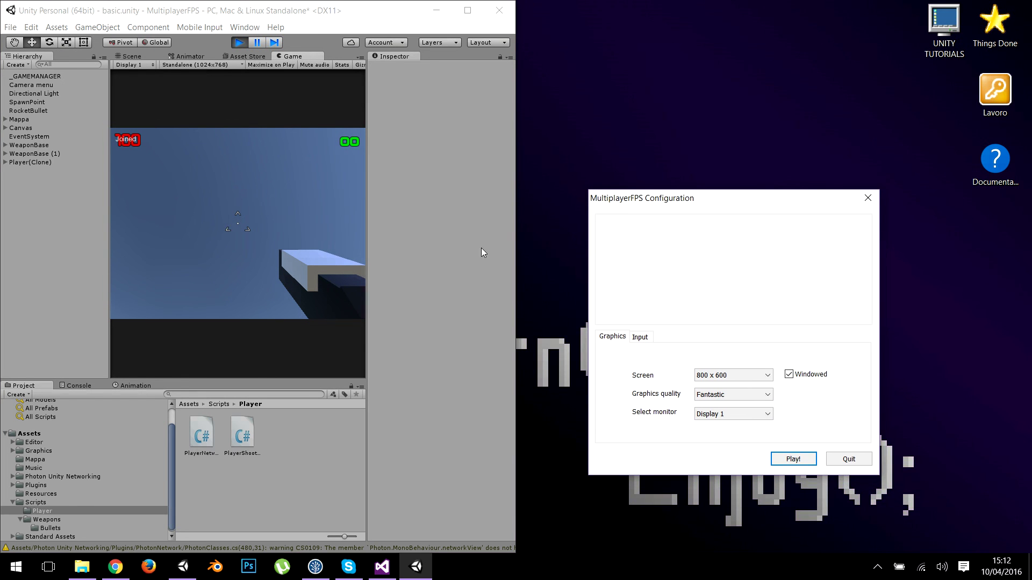
Launch the 800 x 600 built player and place its window on the right beside the editor
click(365, 224)
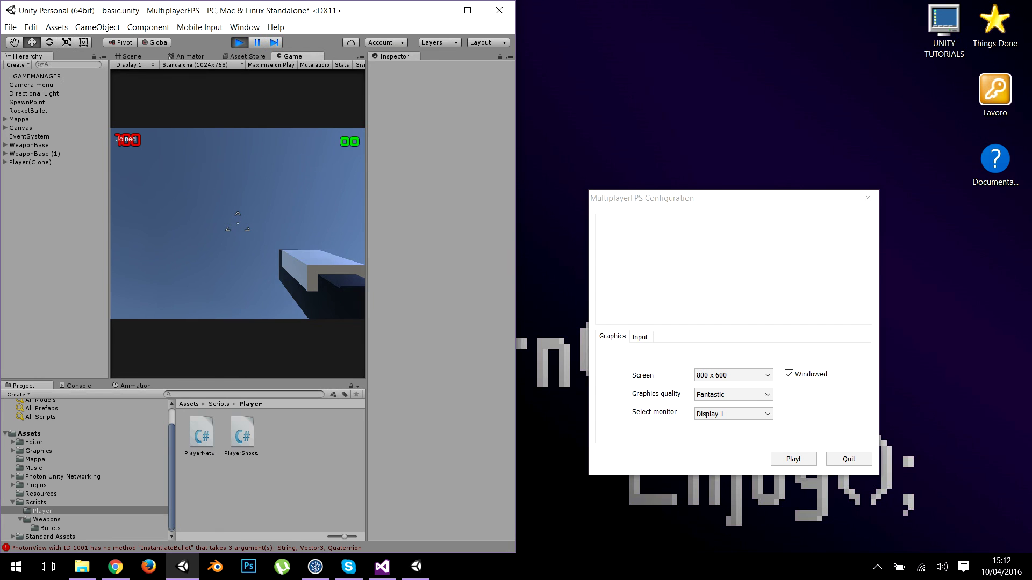
drag(515, 242, 597, 242)
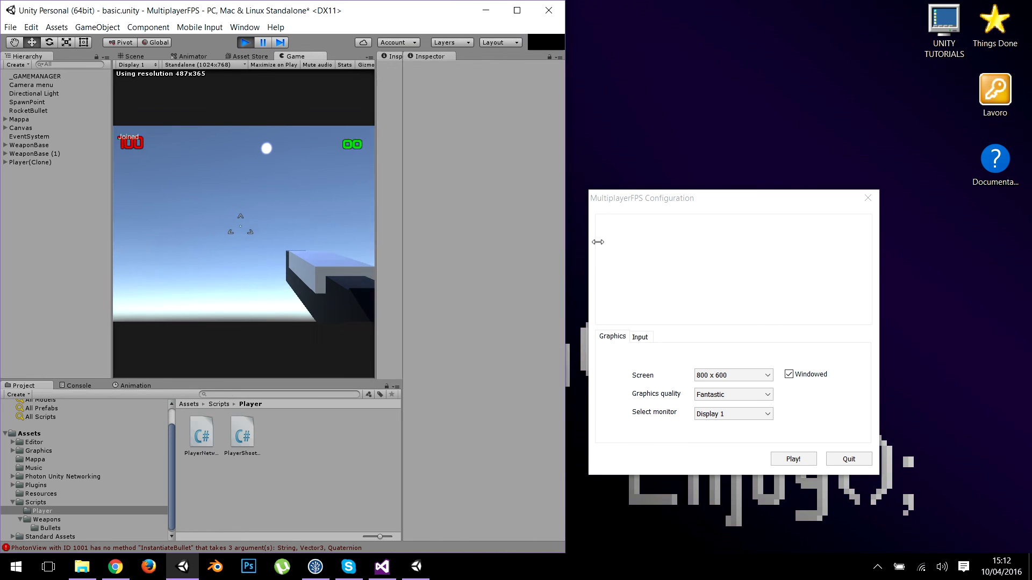
click(806, 461)
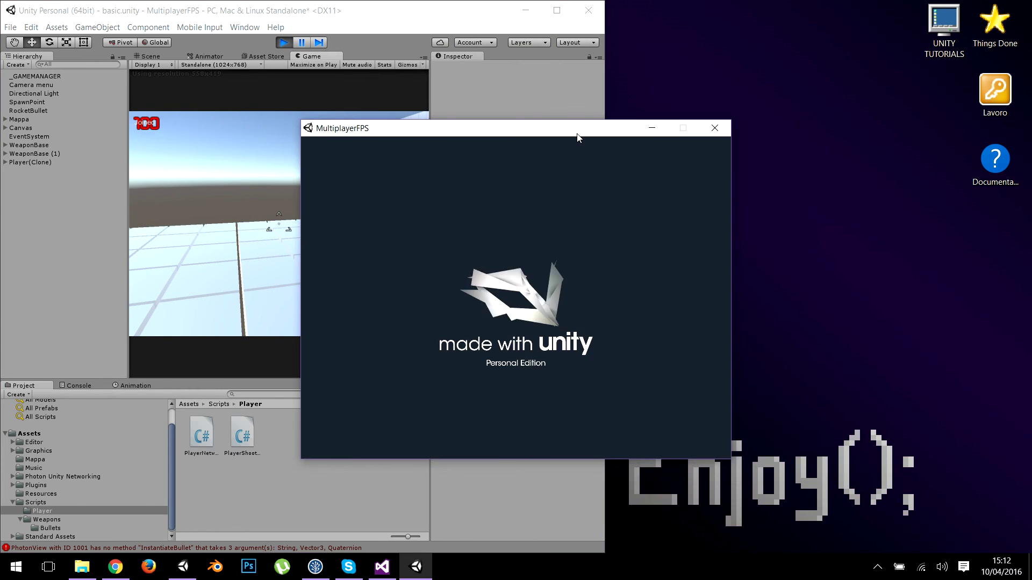
drag(575, 138, 930, 152)
click(375, 244)
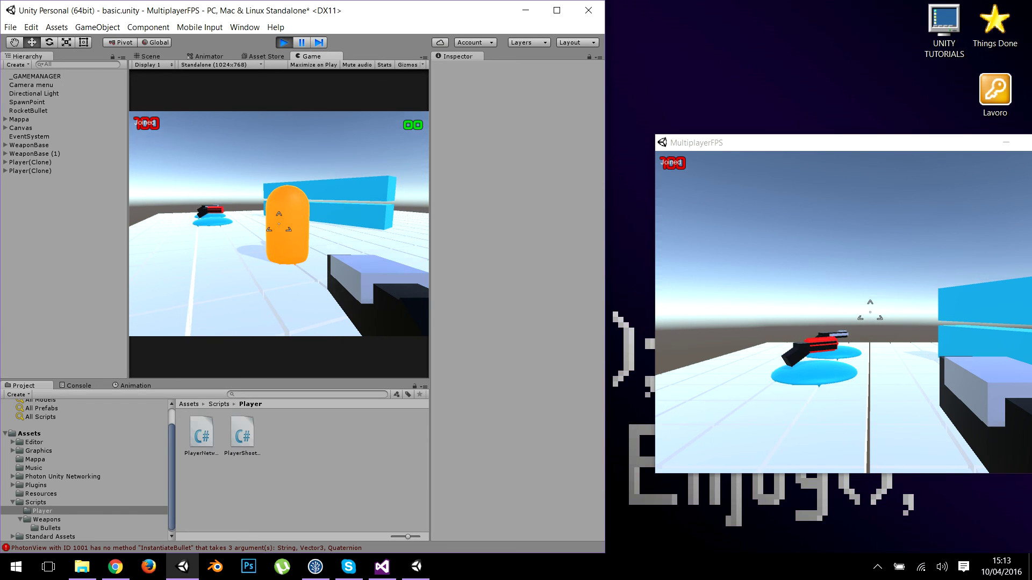
Move both players around, then open the InstantiateBullet argument error at NetworkingPeer.cs line 2347
click(155, 56)
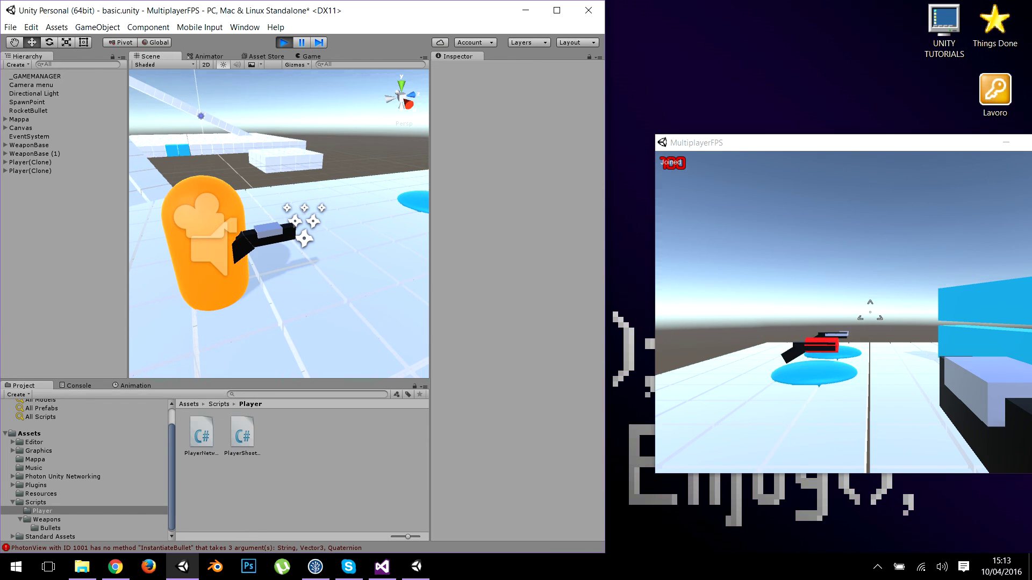
key(alt+Tab)
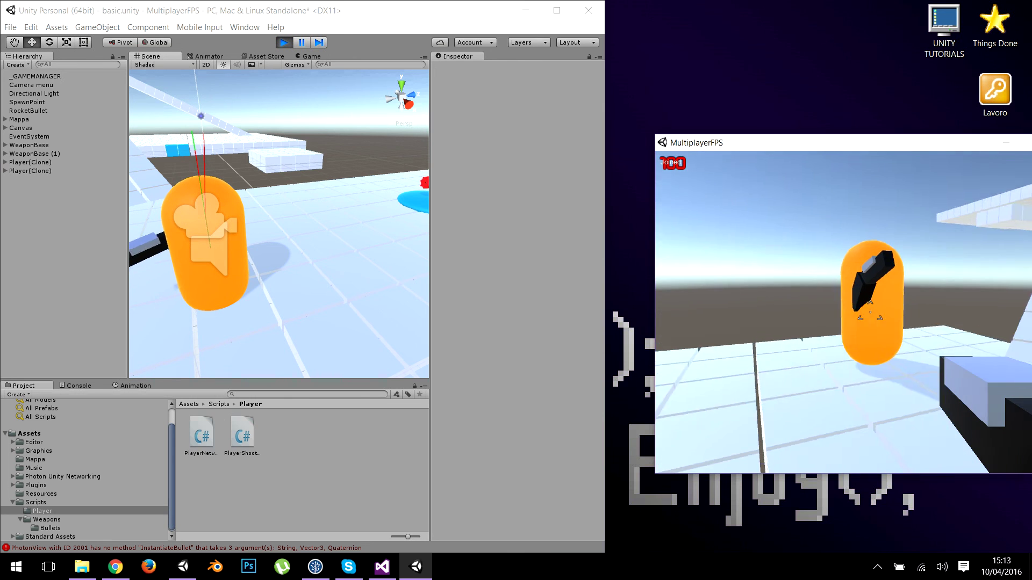
key(w)
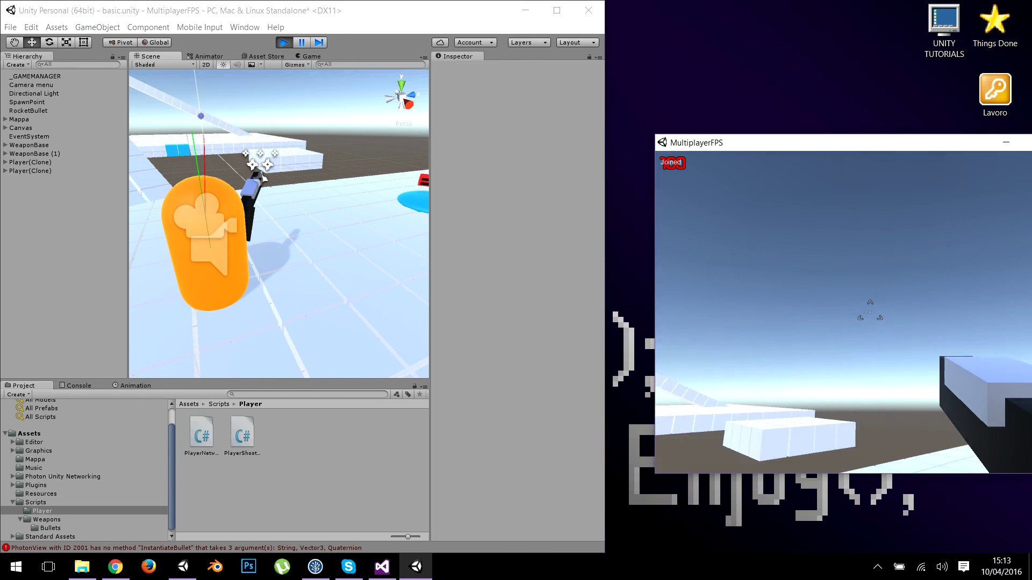
key(s)
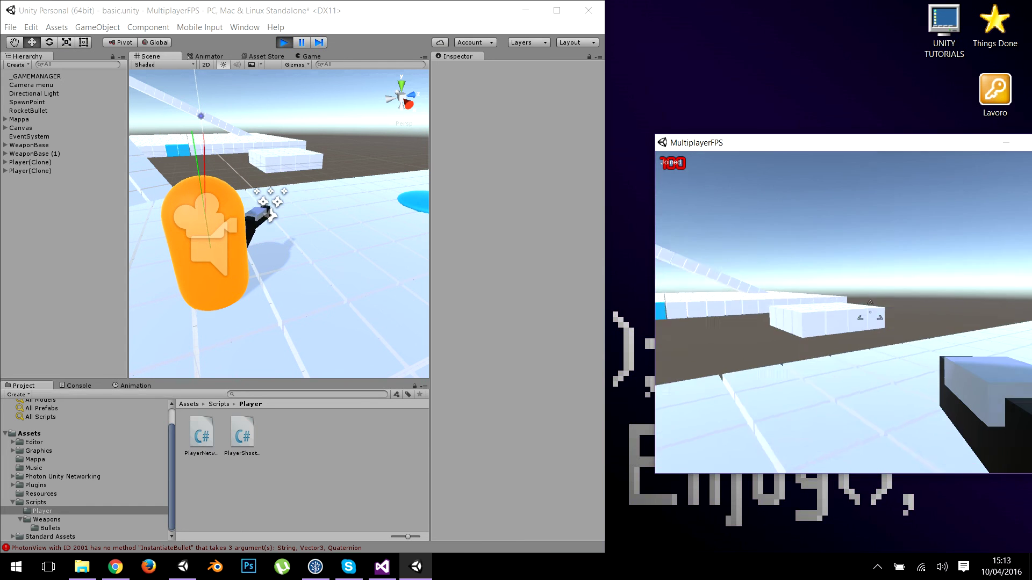
drag(755, 149, 578, 139)
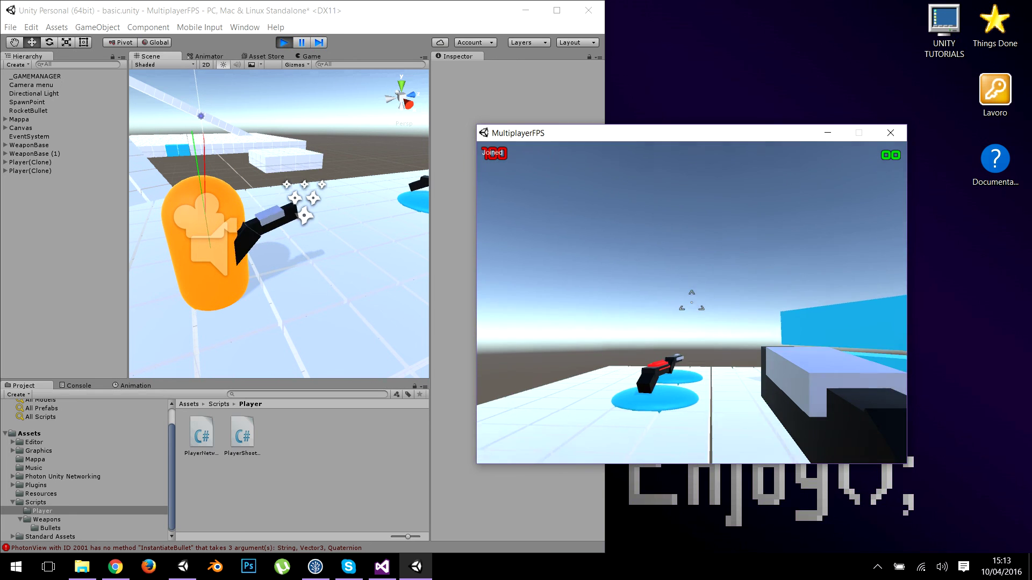
click(250, 547)
double_click(250, 547)
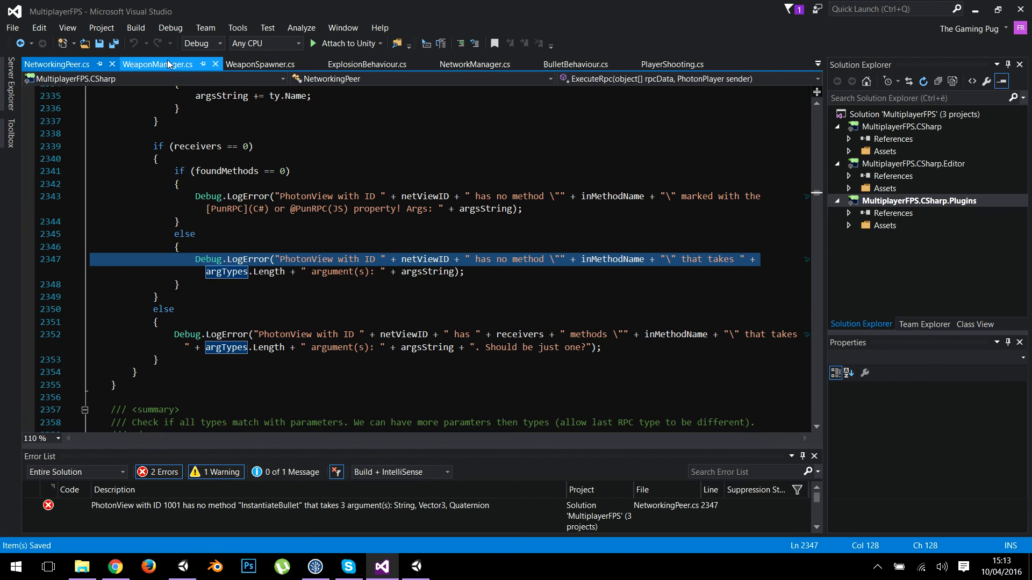
In PlayerShooting.cs, change InstantiateBullet's Transform parameter type to Vector3
click(195, 68)
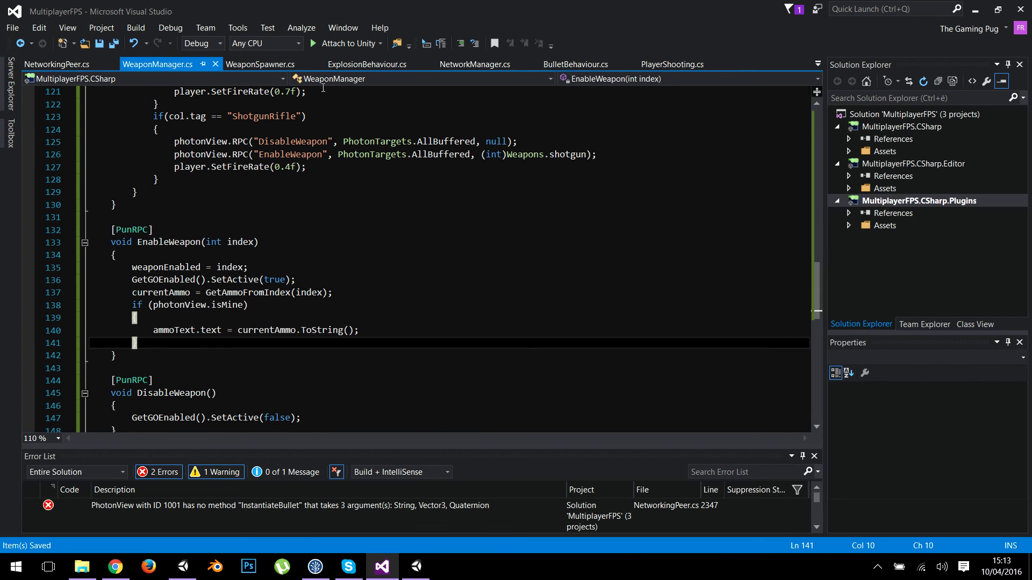
click(672, 63)
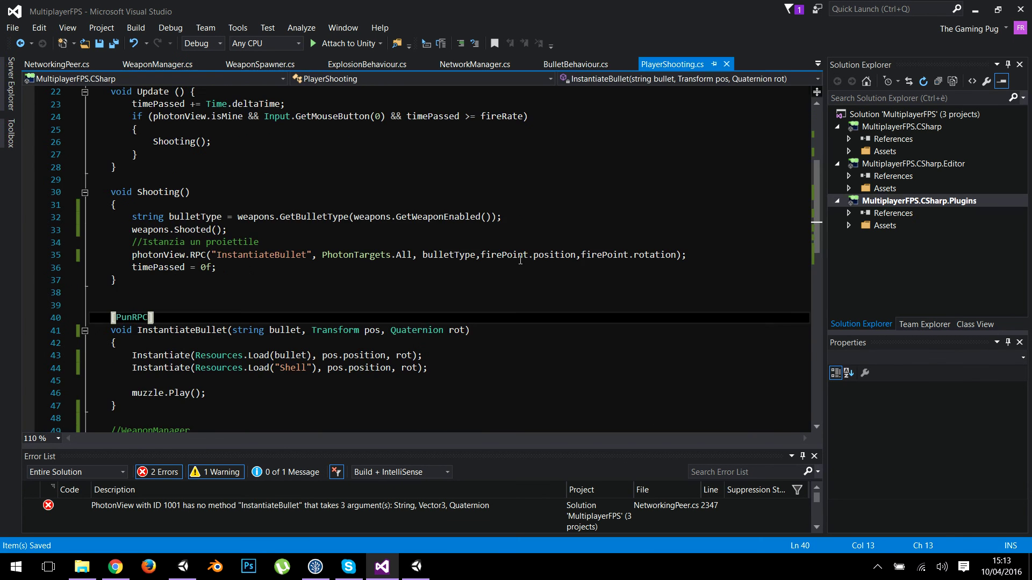
scroll(391, 325, down, 1)
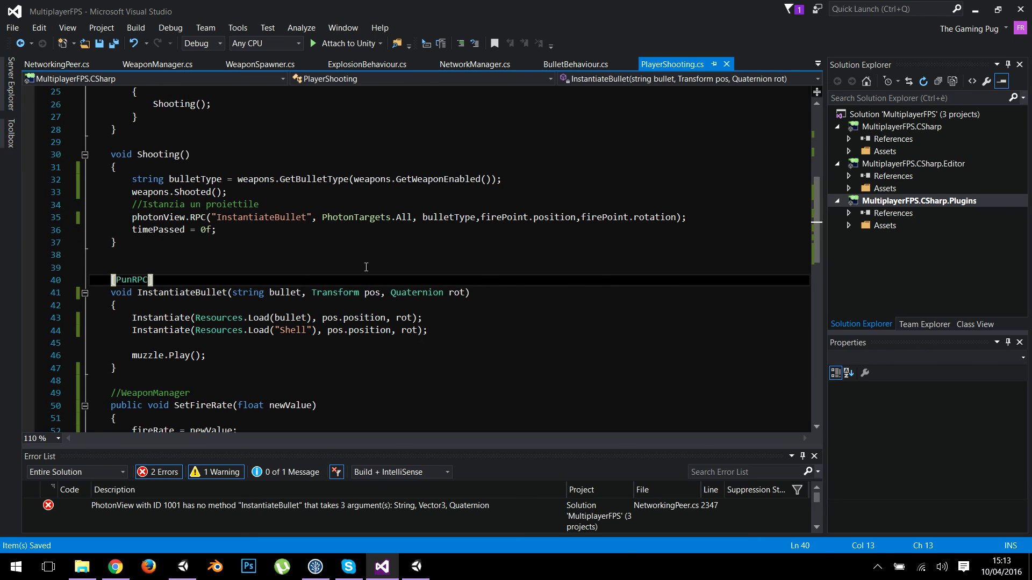
double_click(343, 292)
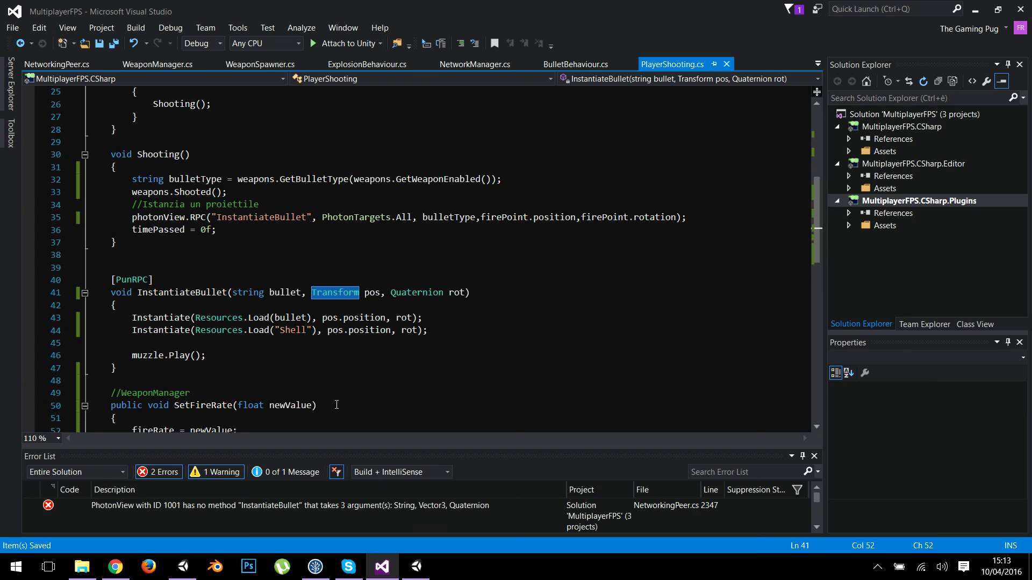
text(Vector3)
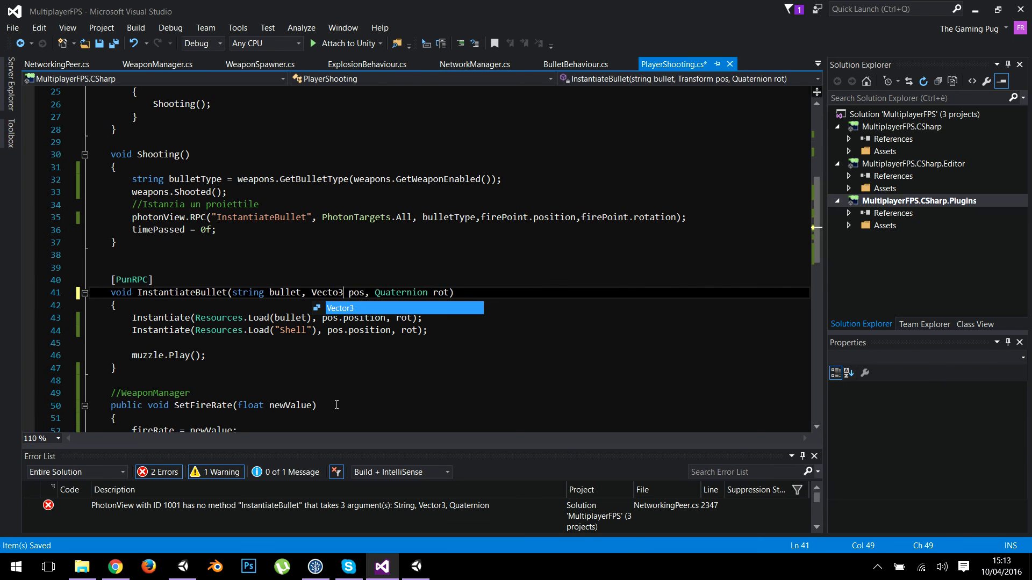
key(Tab)
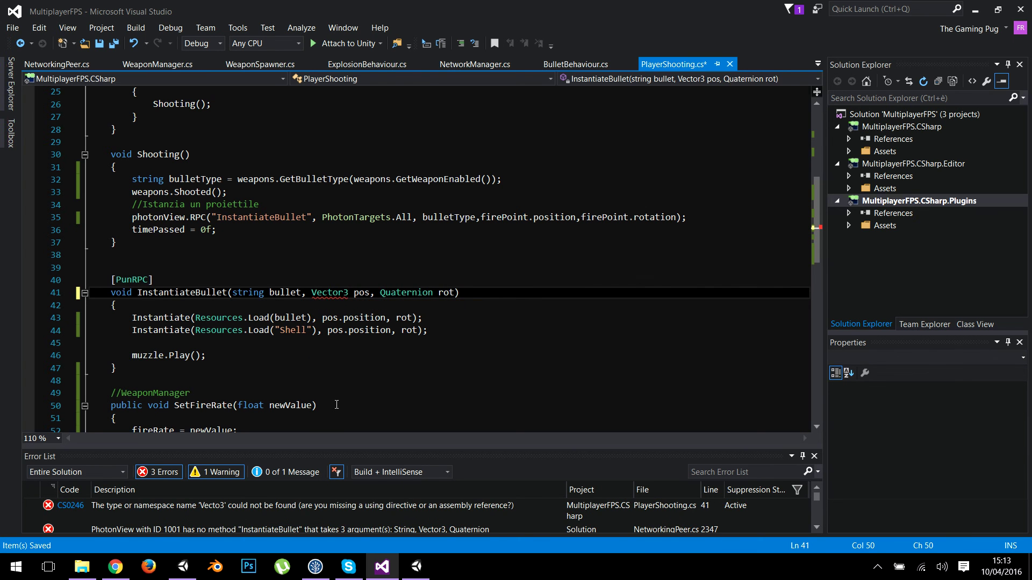
Remove .position from pos in both Instantiate calls on lines 43 and 44
double_click(369, 319)
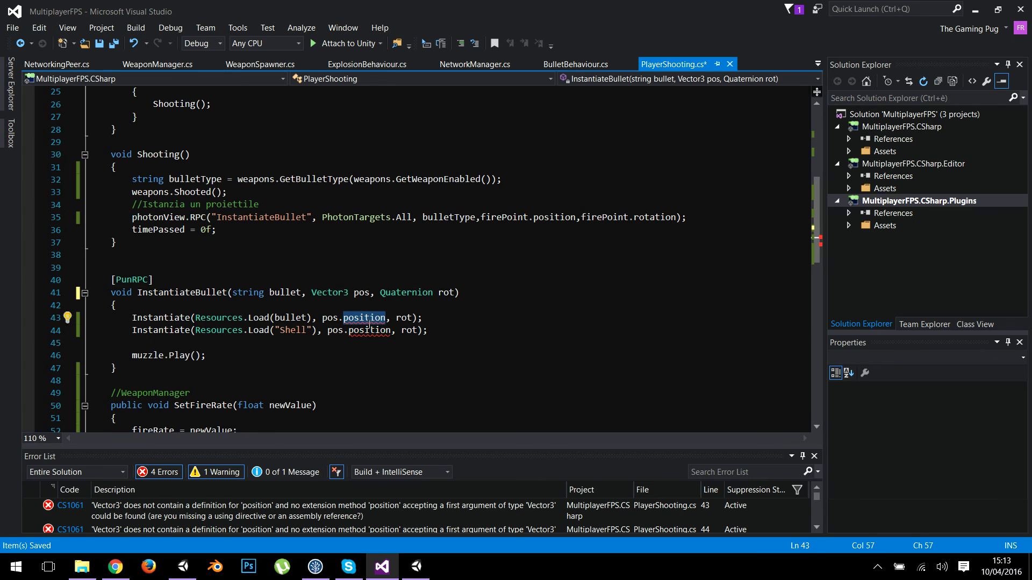
key(Return)
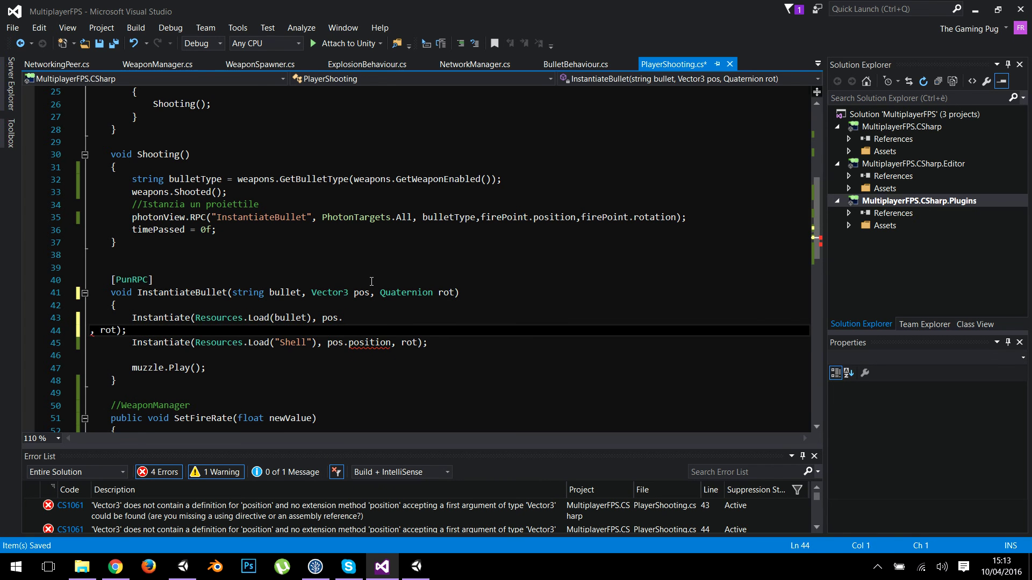
key(BackSpace)
double_click(370, 331)
key(BackSpace)
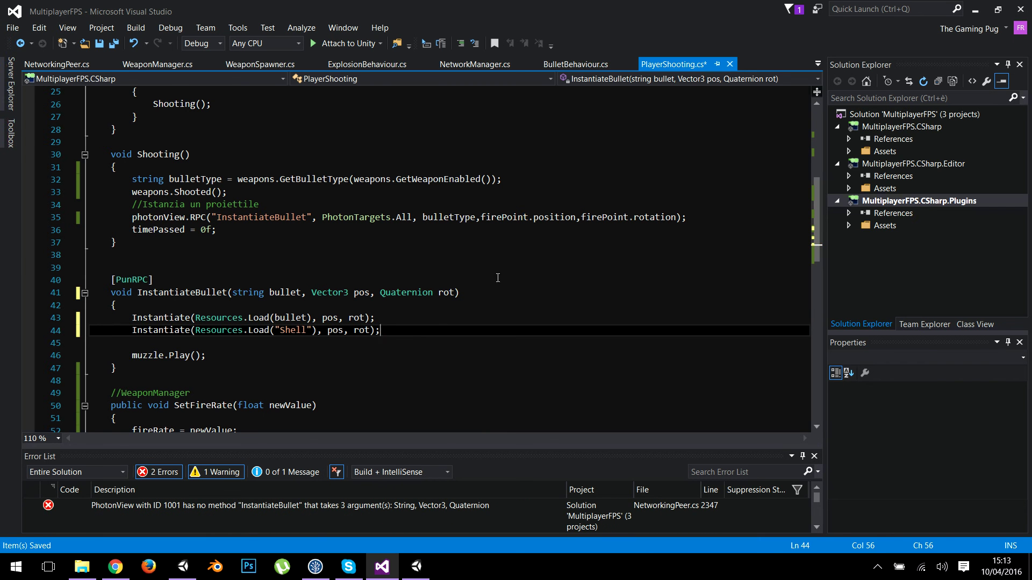
Save PlayerShooting.cs, return to Unity, and close the standalone game window
key(ctrl+s)
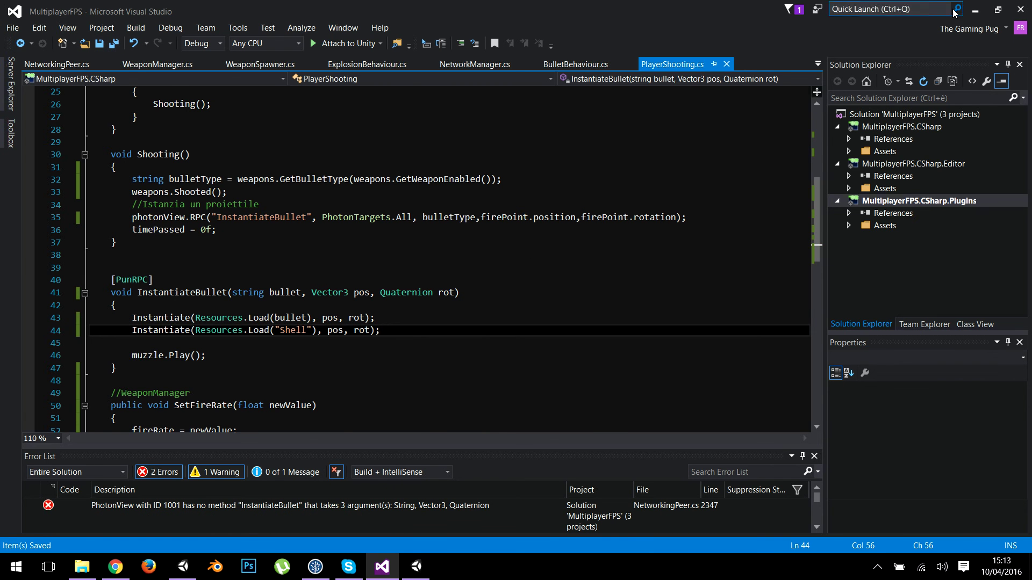
key(alt+Tab)
click(895, 133)
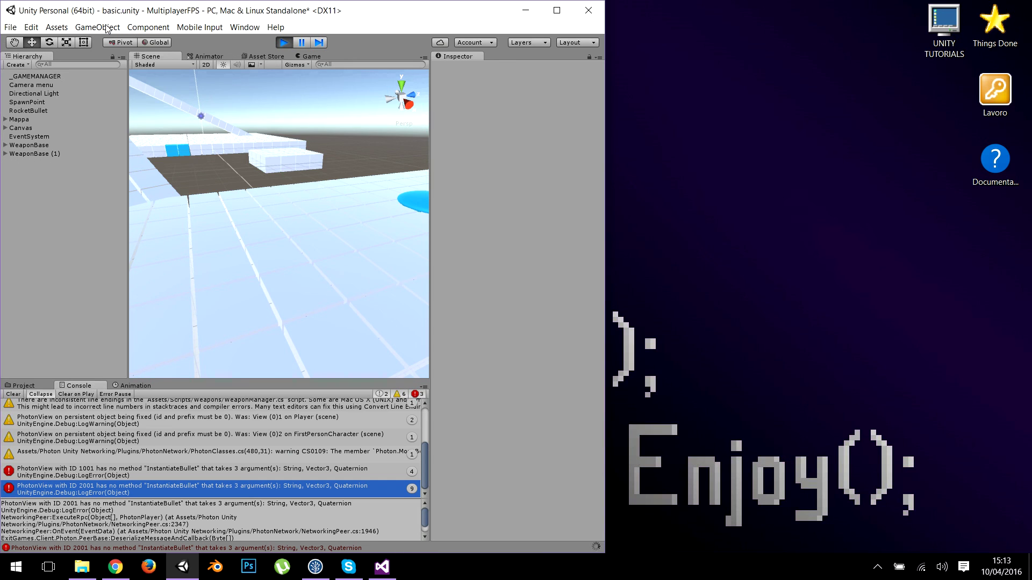
Rebuild and run the game, place the build window on the right, and start Play in the editor
click(10, 27)
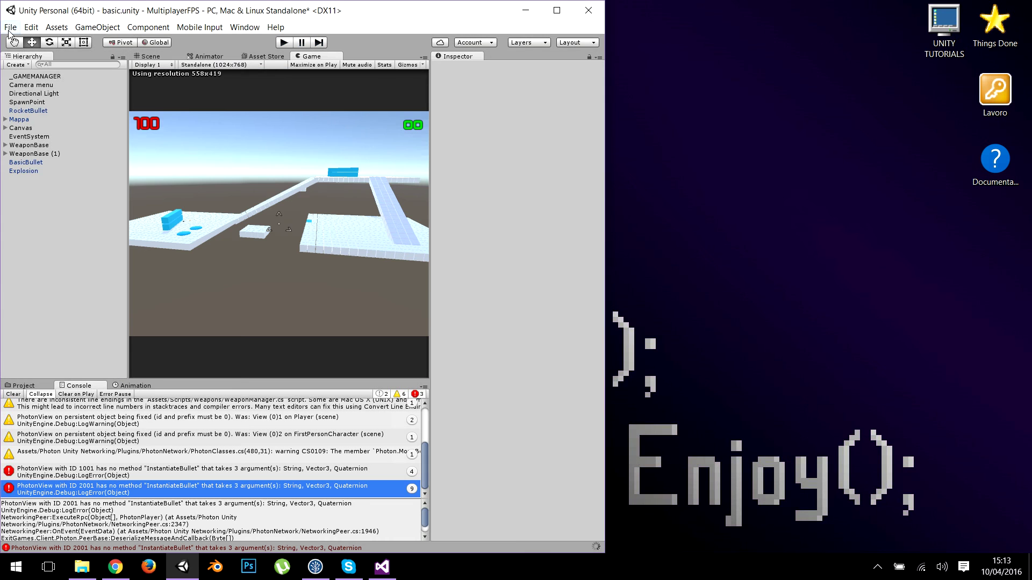
click(68, 160)
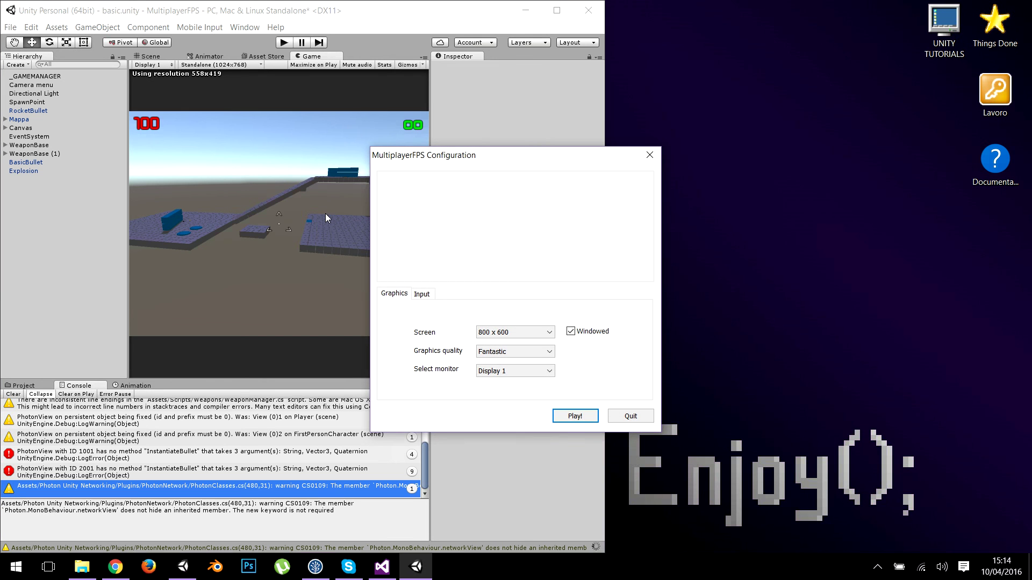
click(575, 416)
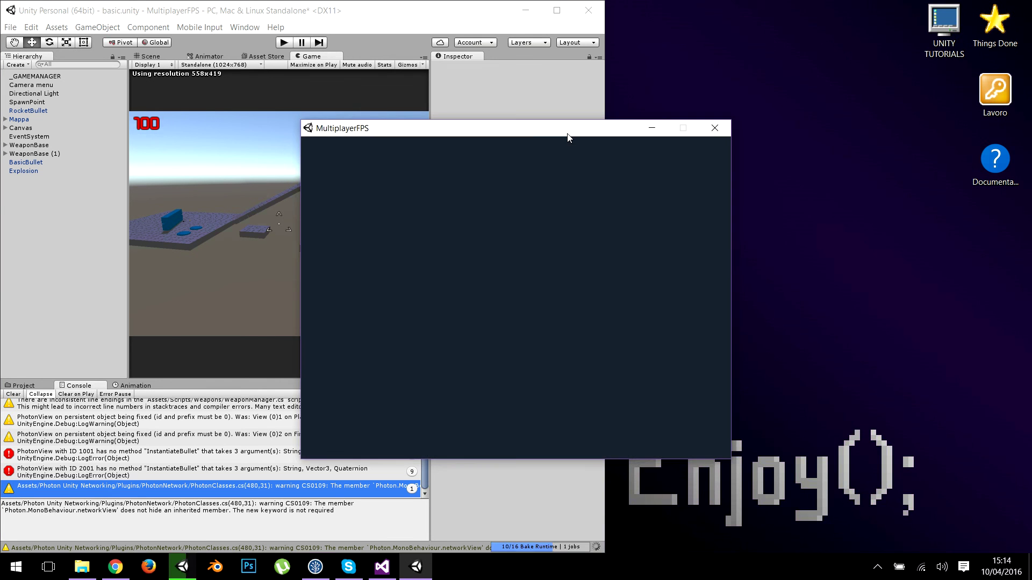
drag(618, 123, 856, 100)
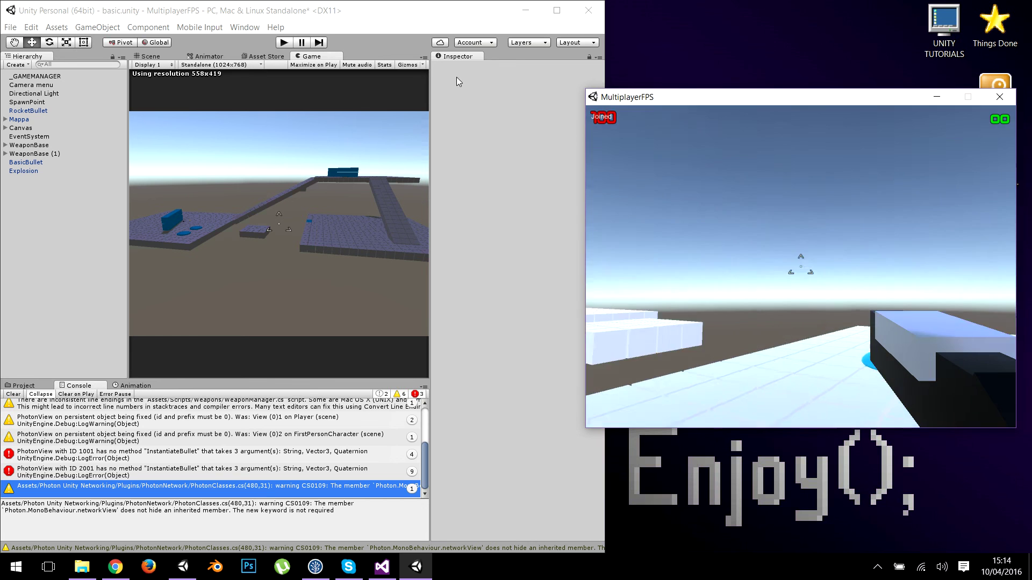
key(ctrl+p)
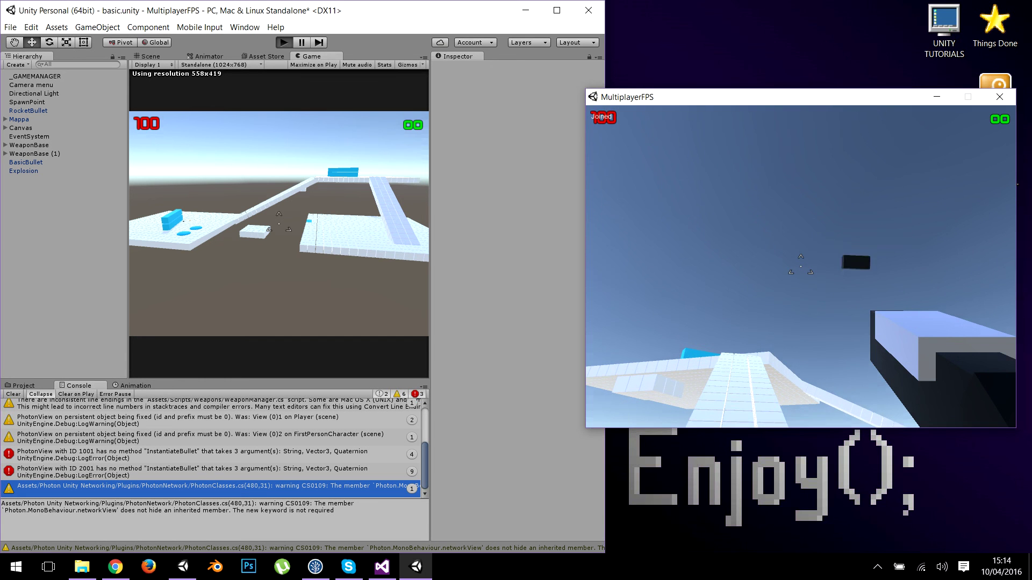
Fire bullets and rockets at the other player from both the standalone build and the editor
click(911, 278)
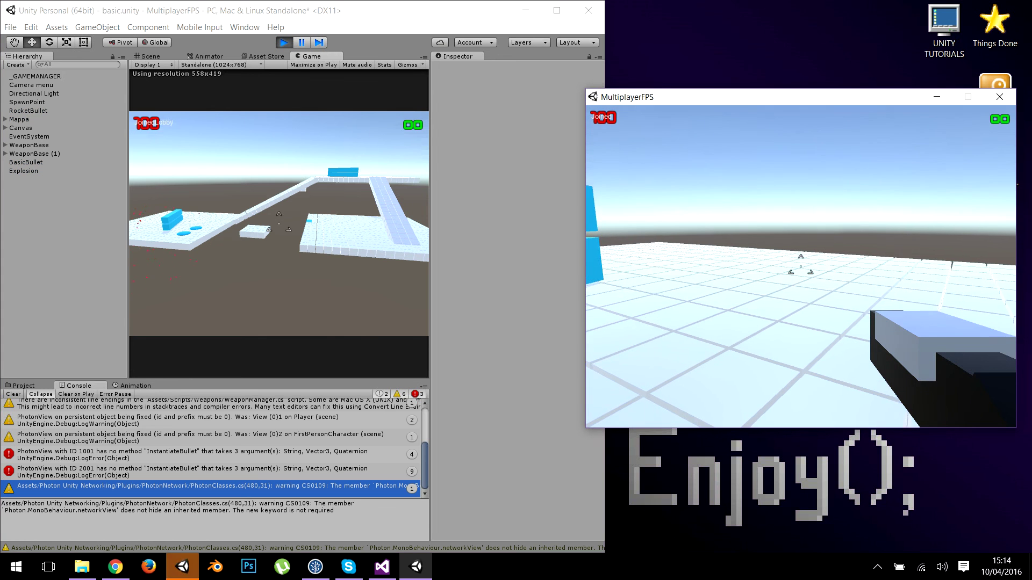
click(800, 266)
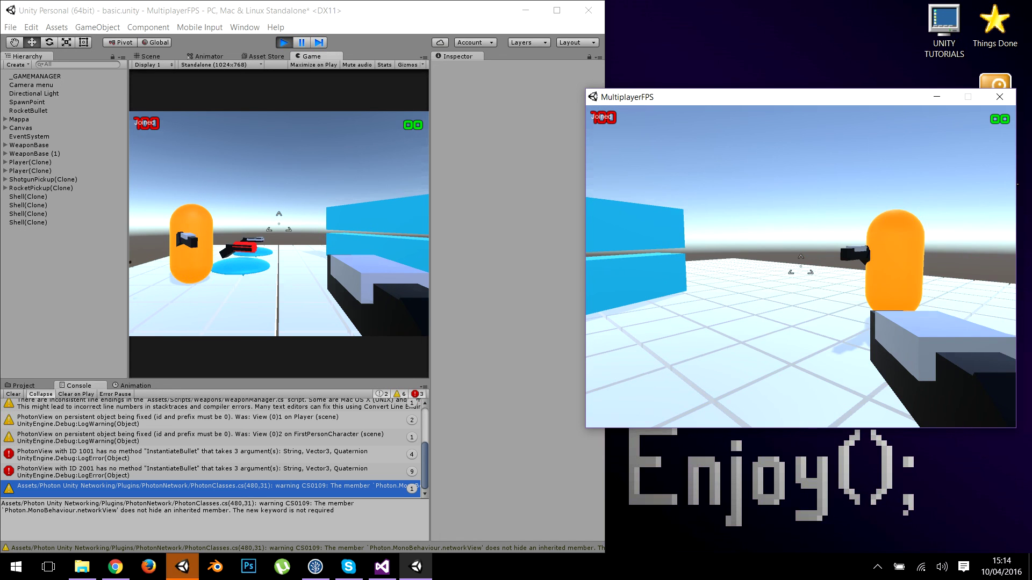
click(801, 266)
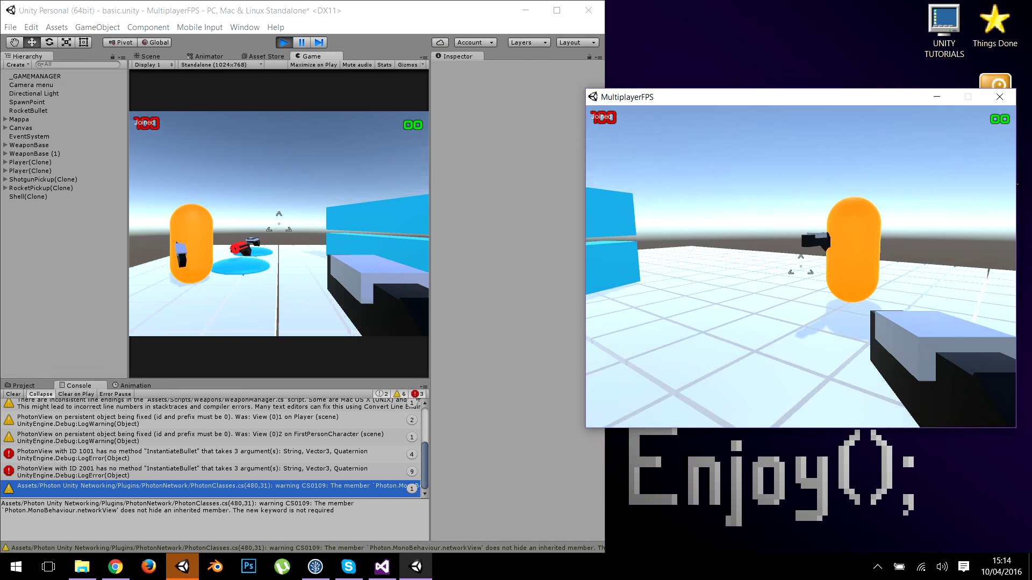
click(278, 224)
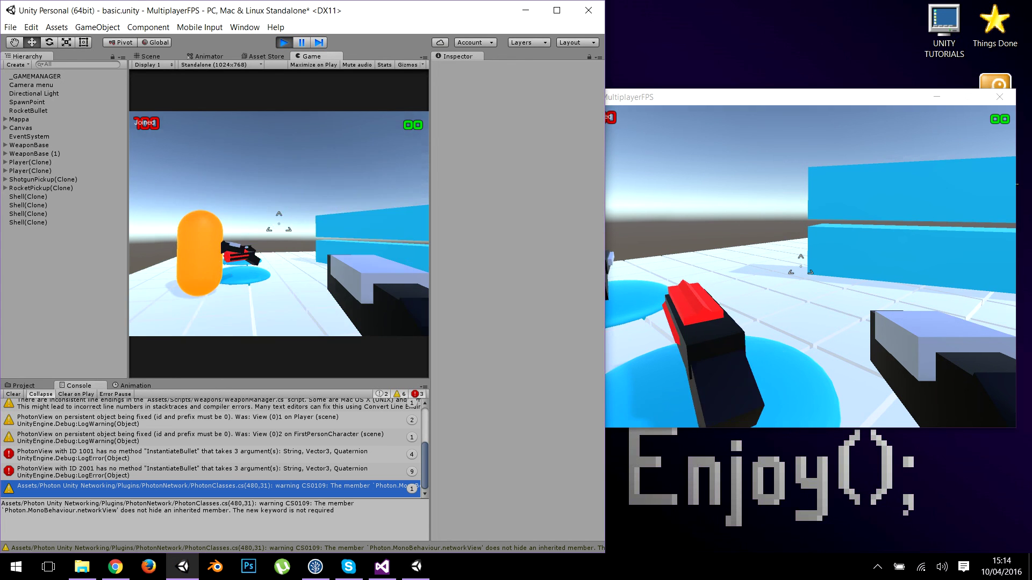
click(279, 225)
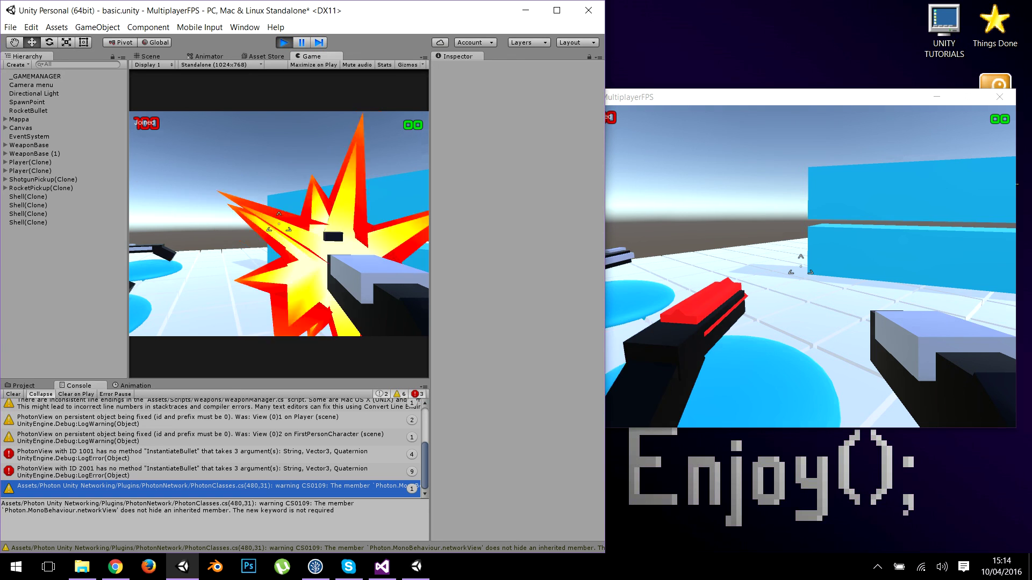
click(278, 224)
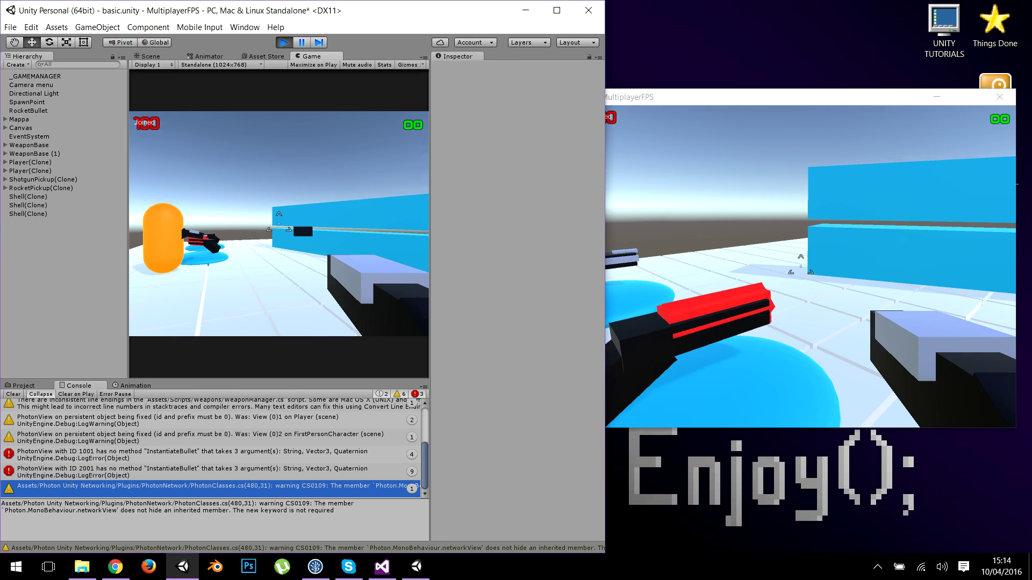
click(279, 224)
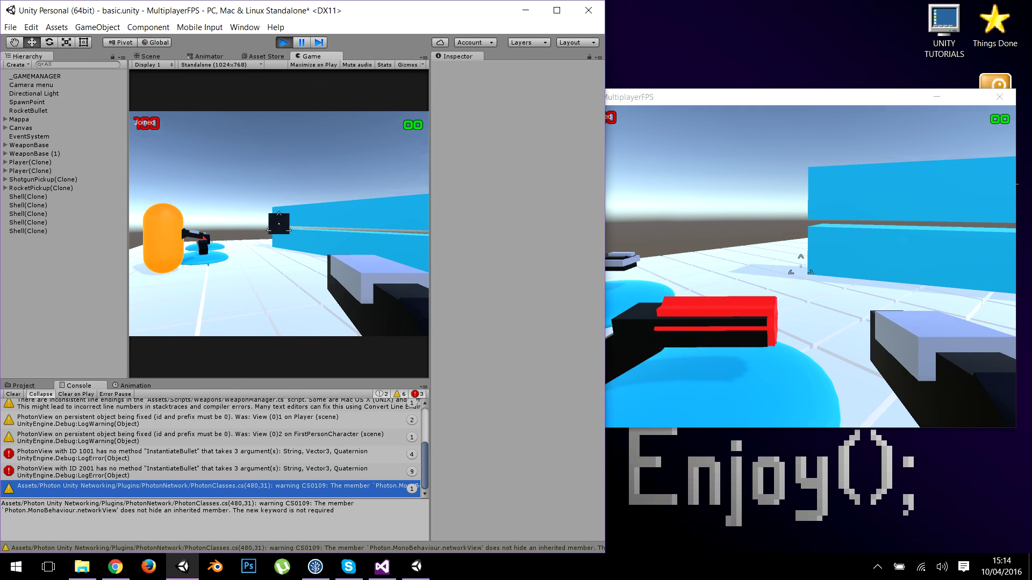
key(Escape)
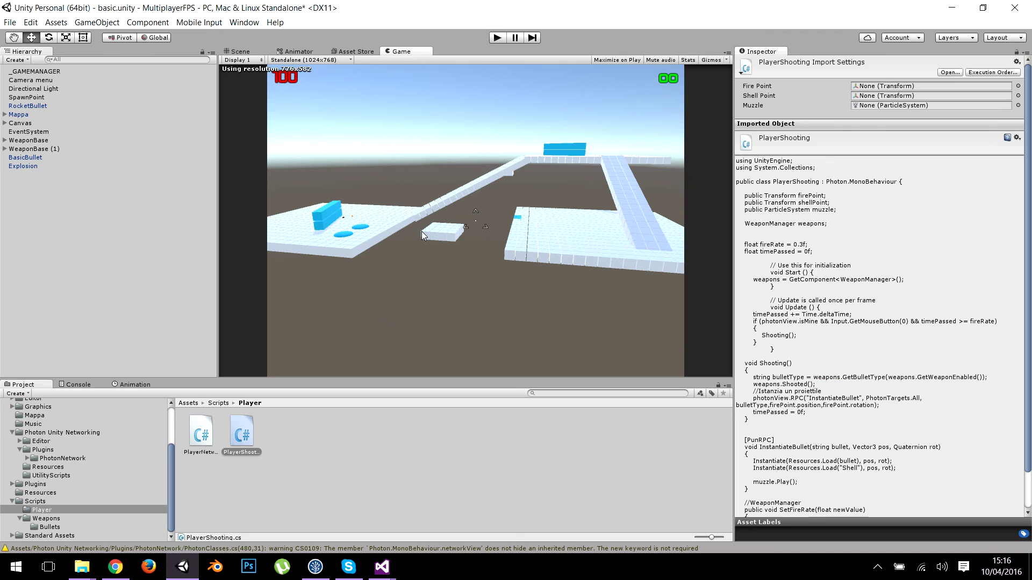
In Visual Studio, enter pos as the Shell's position argument on line 44
mouse_move(382, 567)
click(302, 510)
click(356, 292)
scroll(356, 294, down, 2)
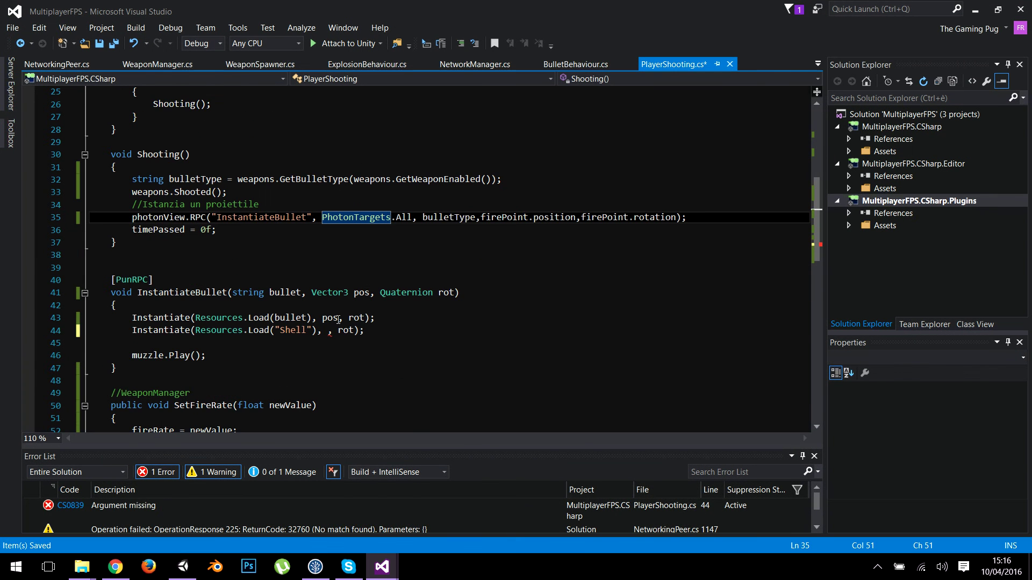
click(327, 332)
text(pos)
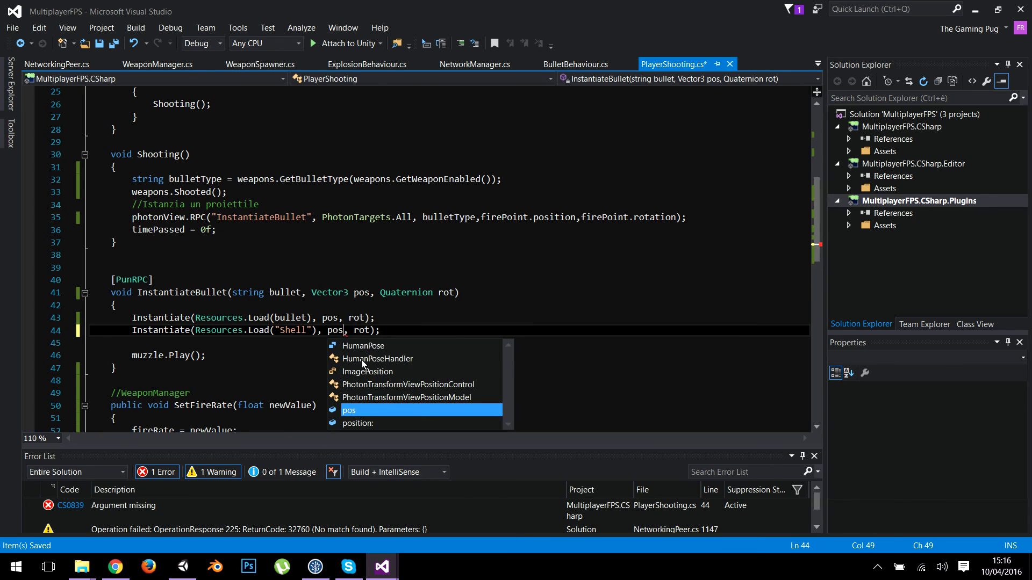
click(353, 317)
drag(253, 326, 380, 330)
click(366, 351)
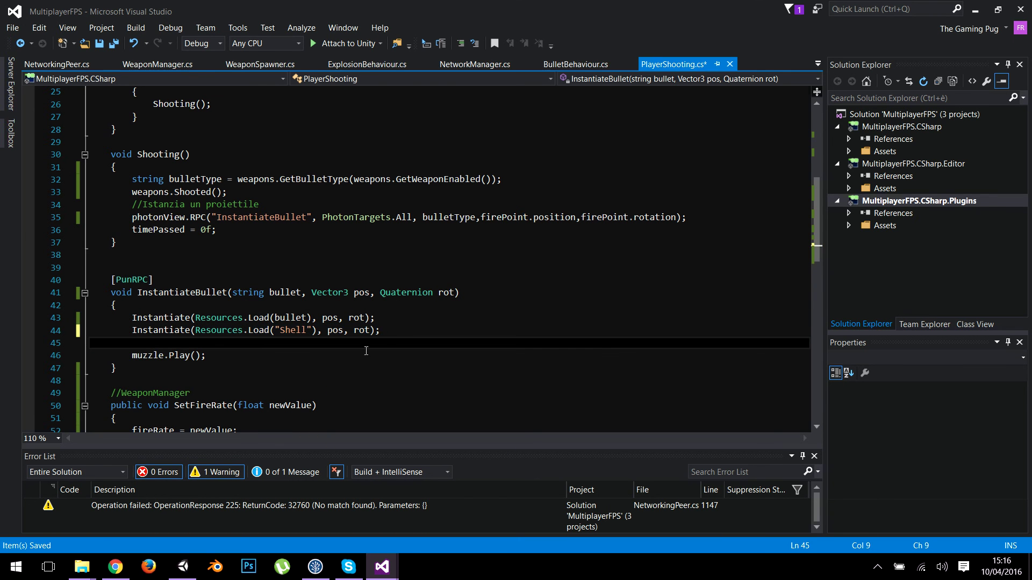
Replace pos and rot on the Shell line with shellPoint.position and shellPoint.rotation, then play in Unity
double_click(331, 334)
text(shell)
key(Tab)
text(.pos)
key(Tab)
double_click(445, 325)
text(shell)
key(Tab)
text(.rota)
key(Tab)
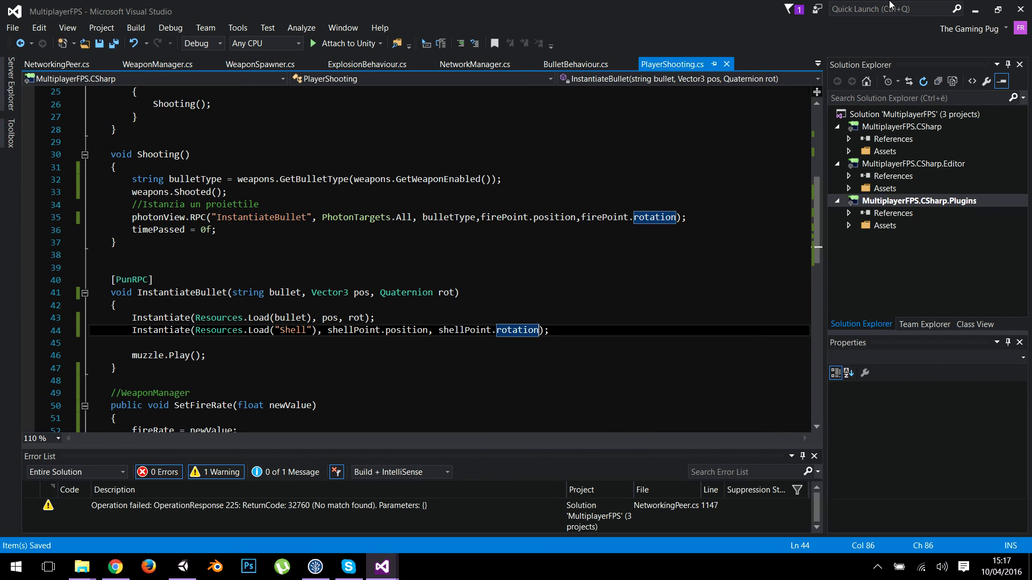
click(975, 9)
click(501, 38)
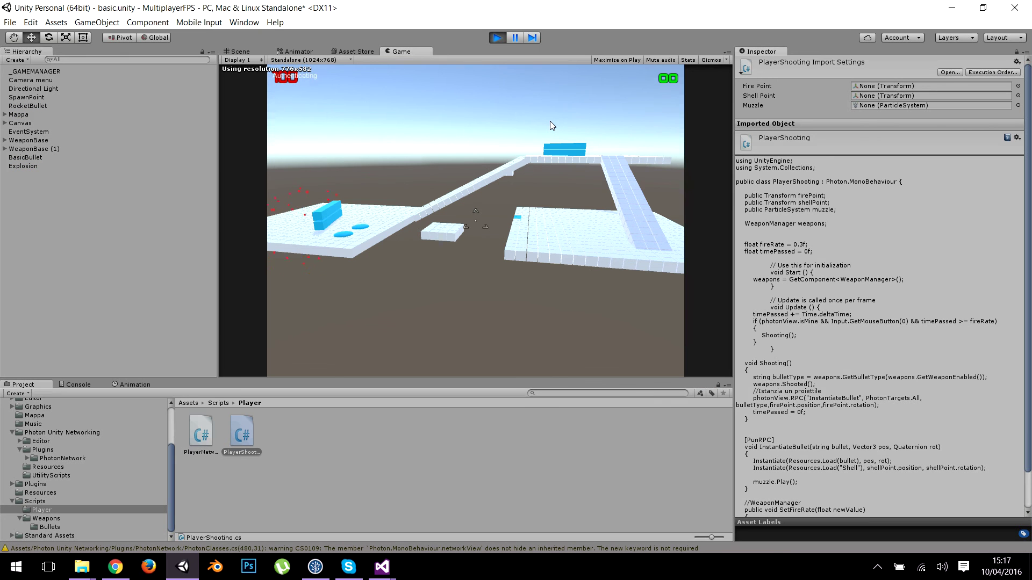
Switch to the rocket launcher and fire five rockets at the blue walls
click(549, 121)
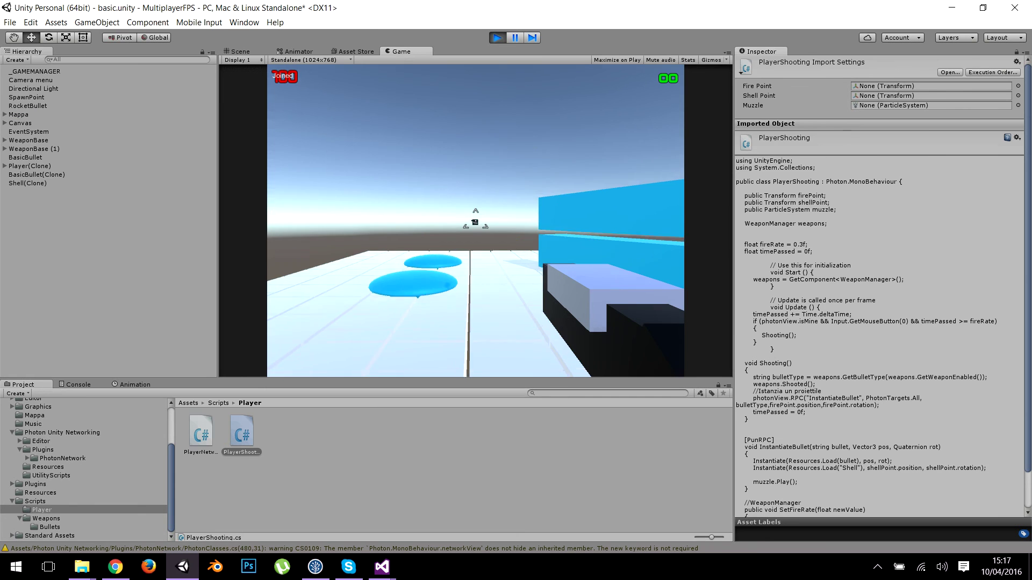
key(w)
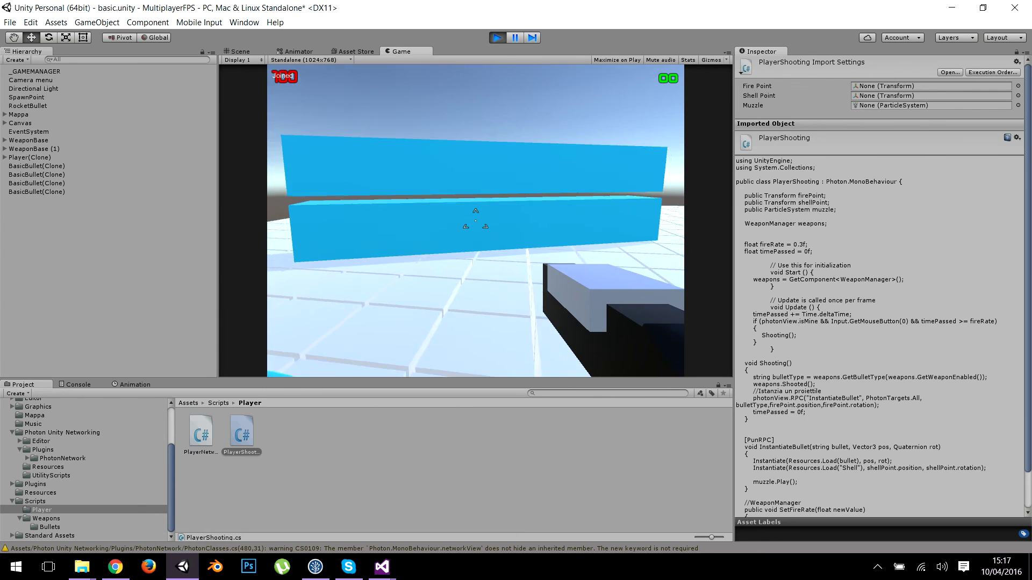
click(475, 221)
click(476, 220)
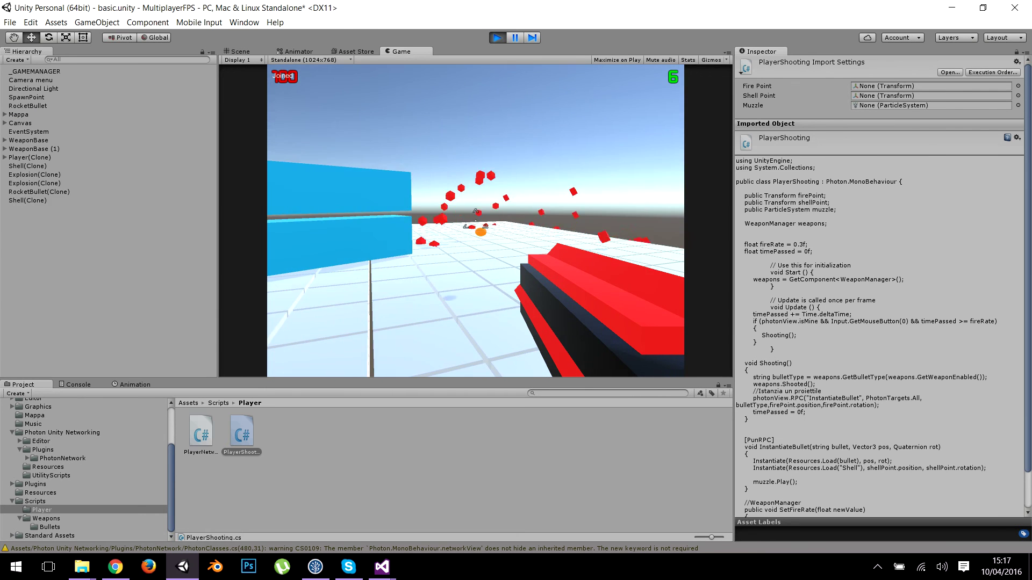
click(475, 220)
click(476, 220)
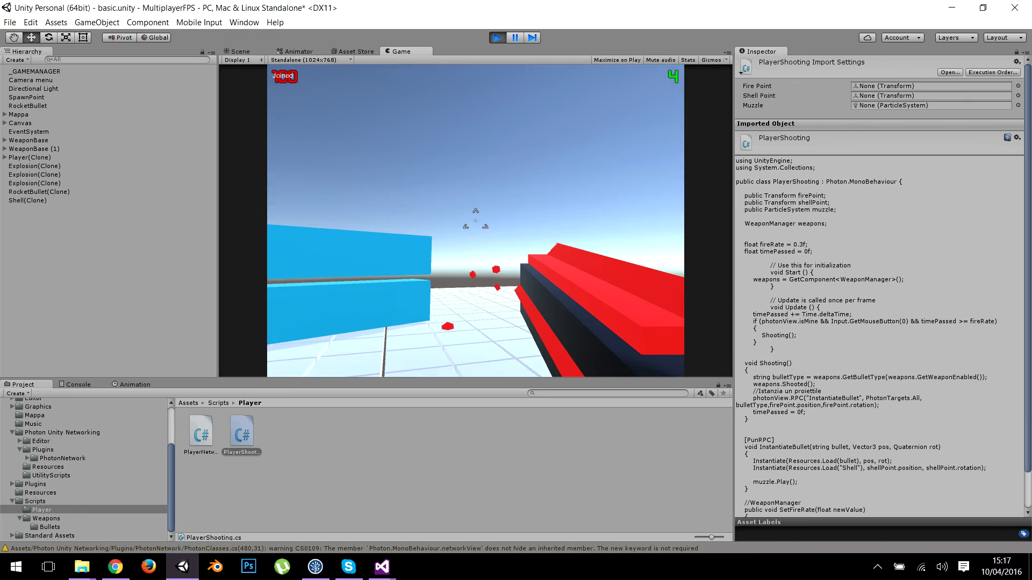
click(475, 220)
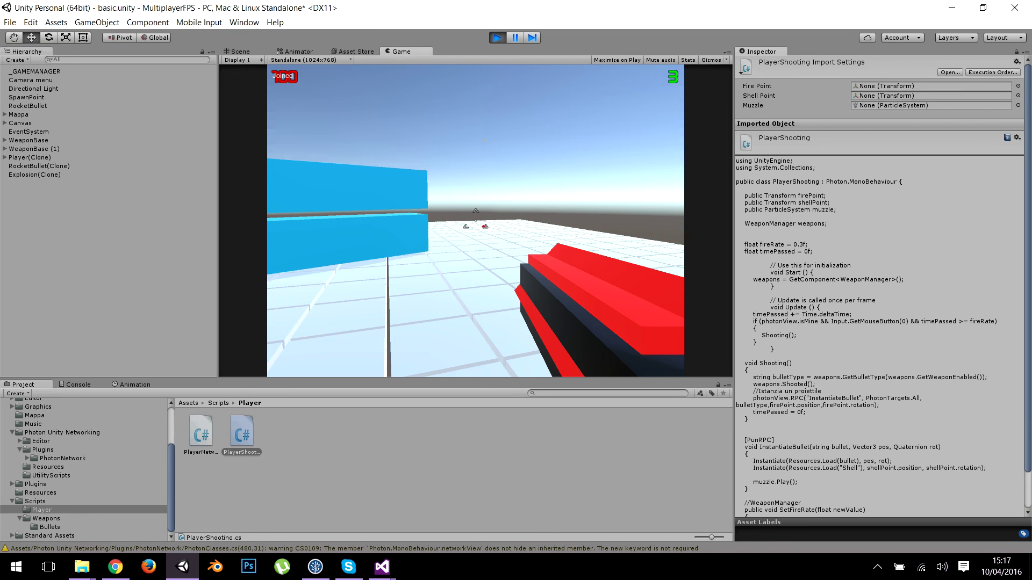